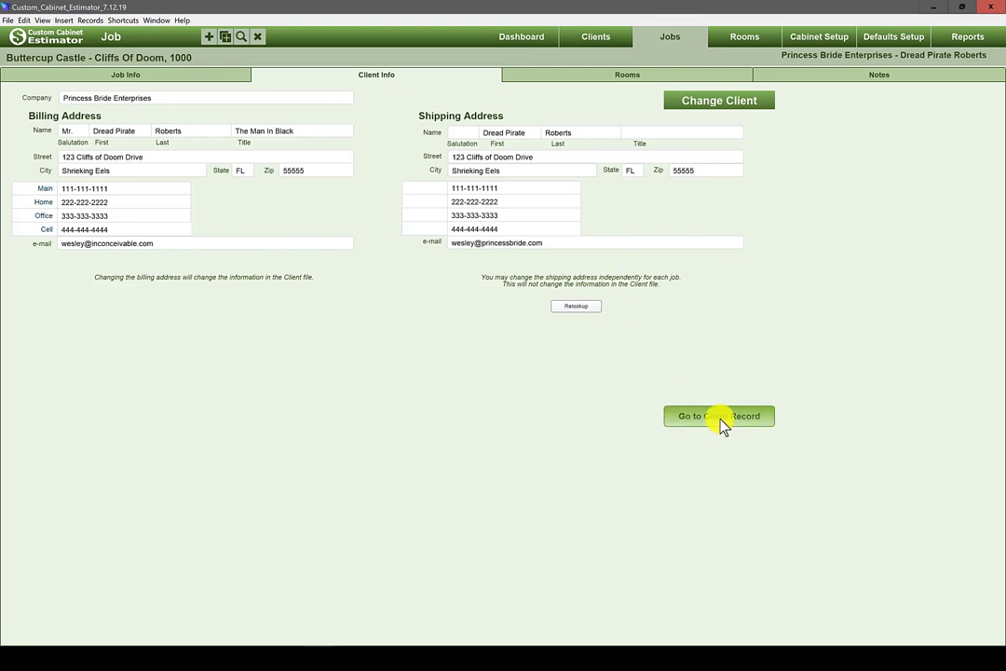
# Step: Add a room named Castle Dungeon 3 with the elevation Upstairs Left to the Buttercup Castle job
pyautogui.click(652, 76)
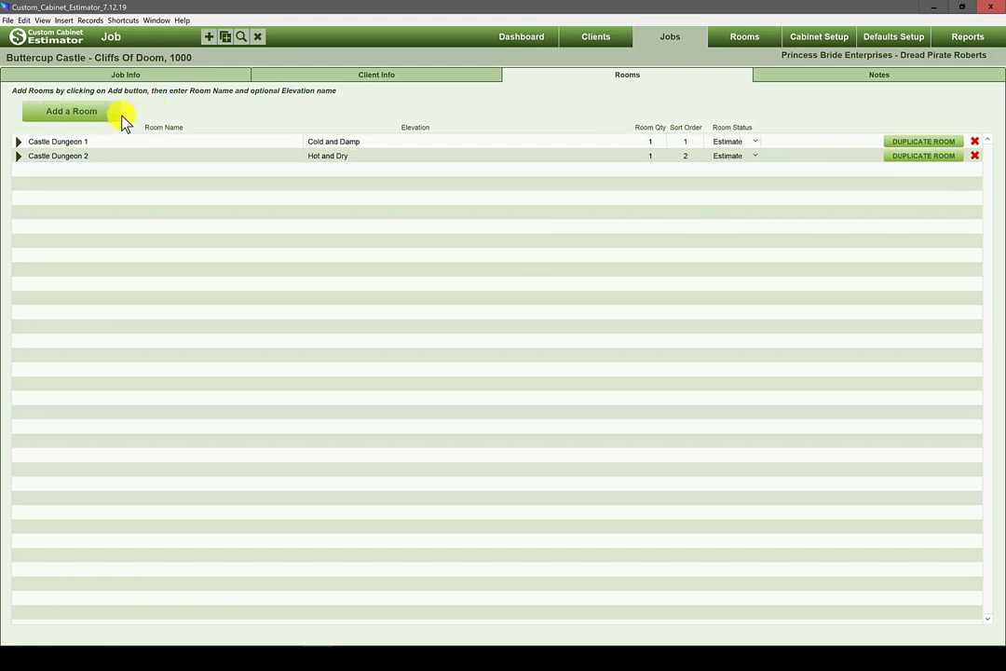
pyautogui.click(93, 119)
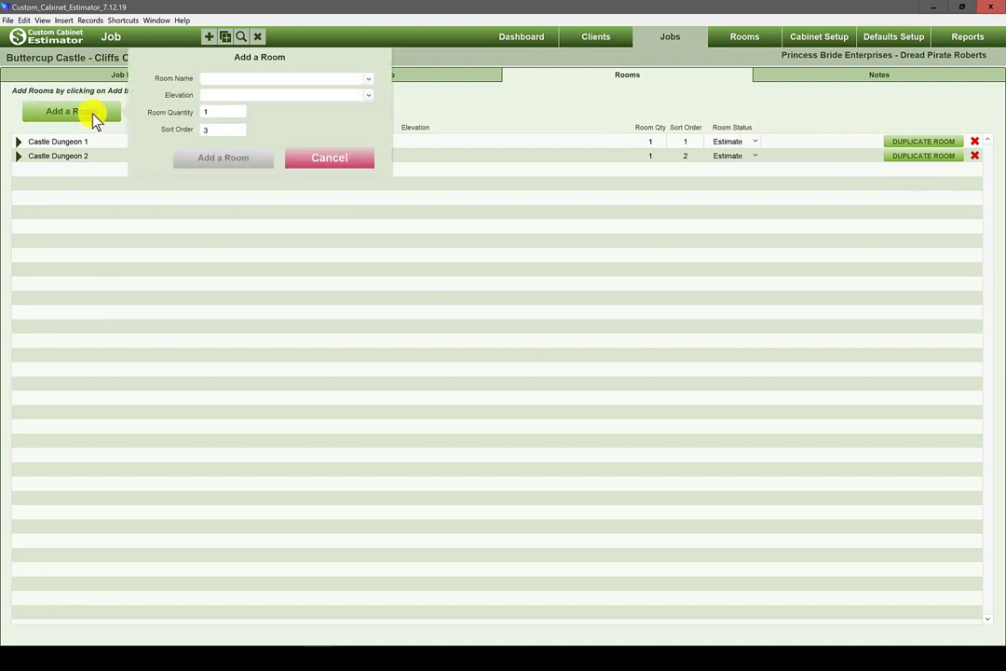
pyautogui.click(223, 81)
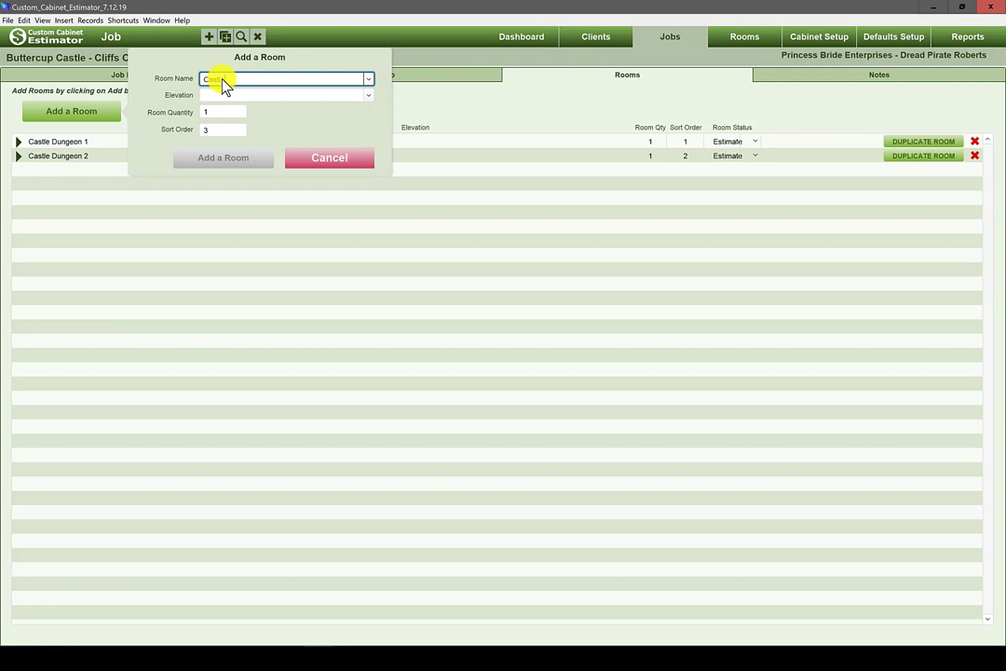
pyautogui.write('Castle Dungeon 3')
pyautogui.click(241, 95)
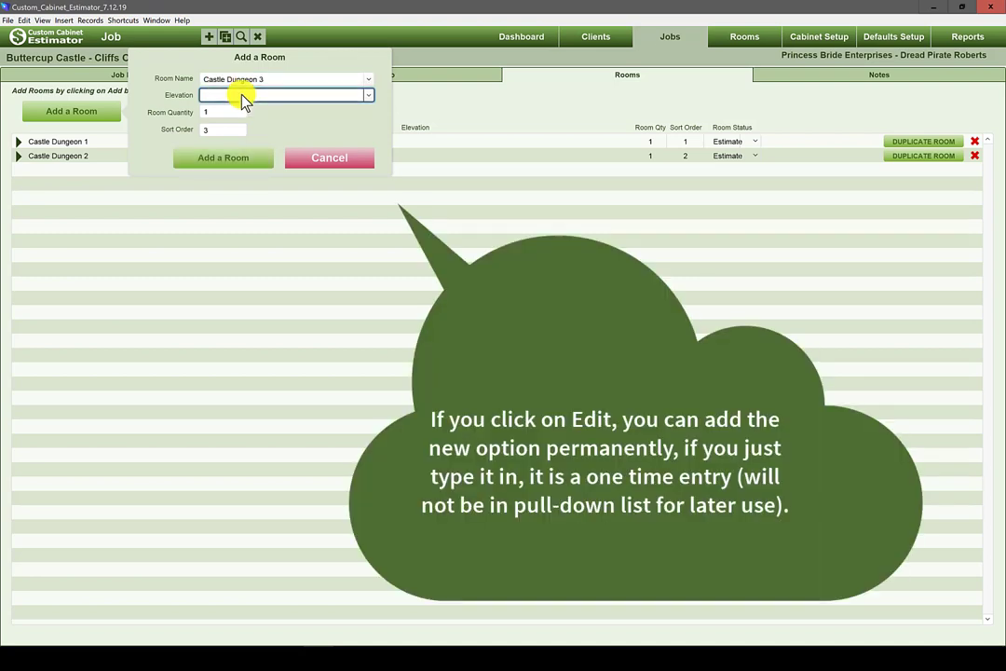
pyautogui.click(369, 95)
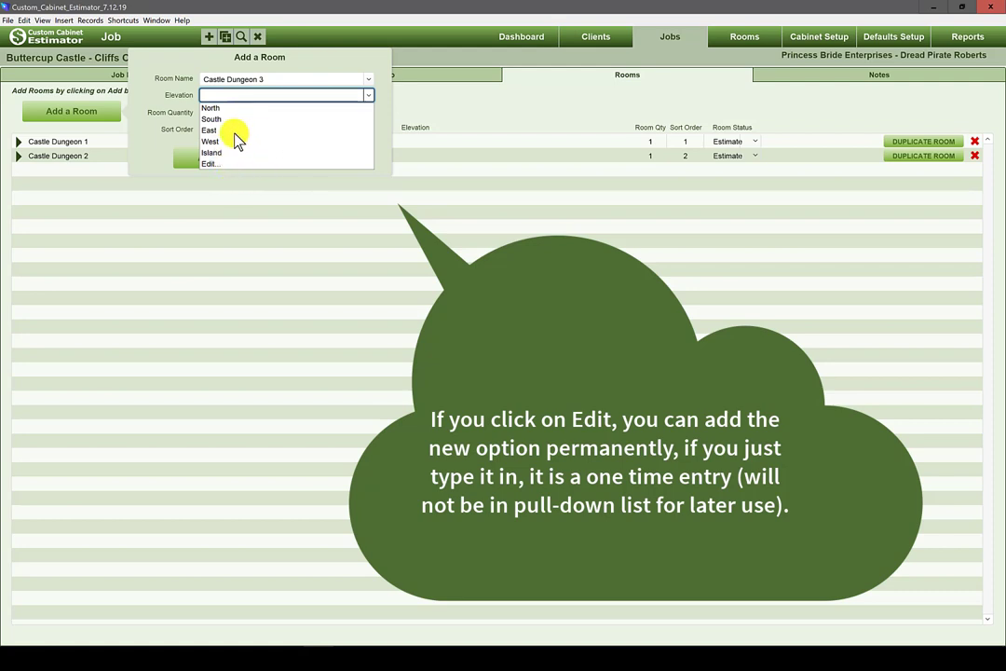
pyautogui.click(204, 93)
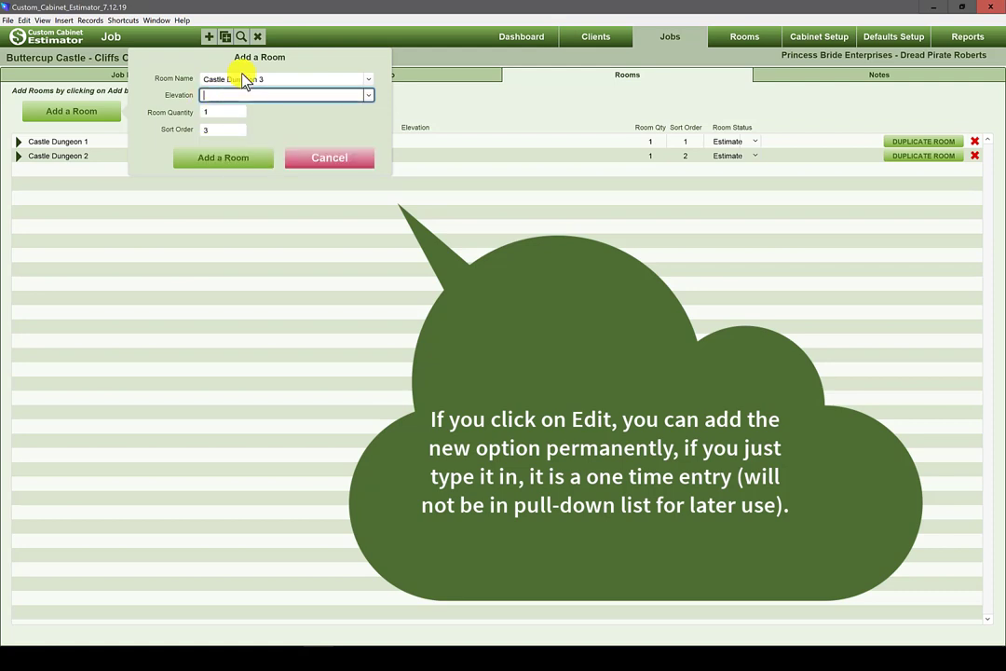
pyautogui.write('Upstairs Left')
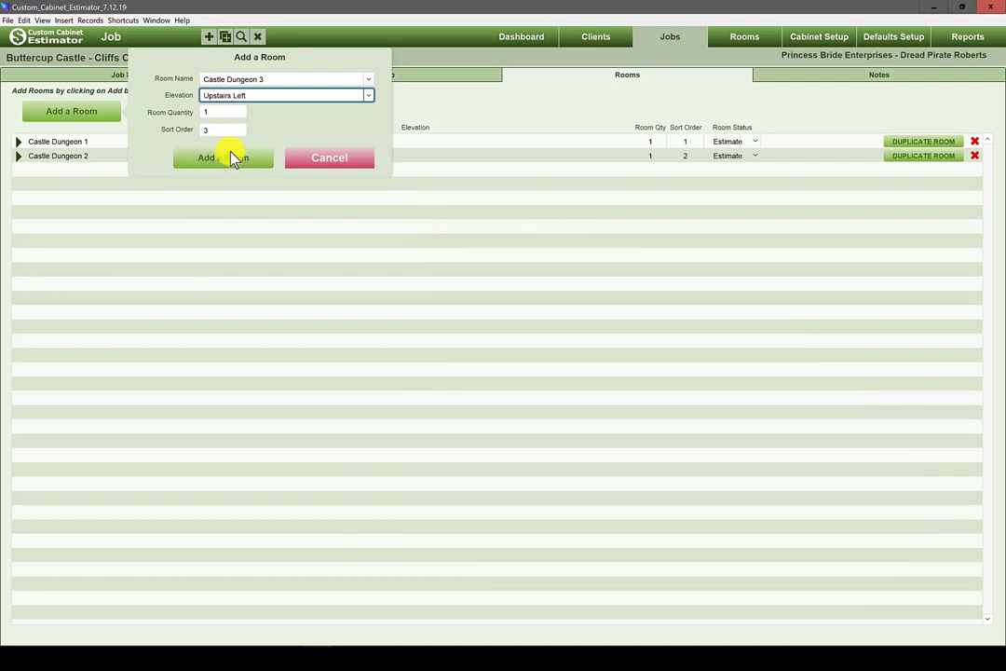
pyautogui.click(233, 158)
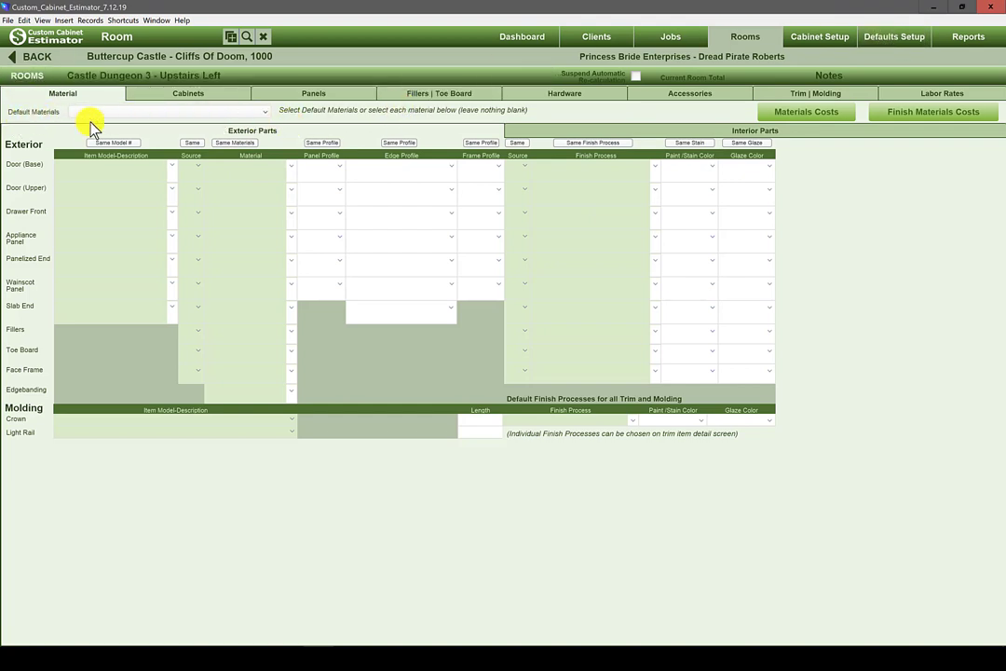
# Step: Apply the default materials set CRP-10, Hard Maple, Wiping Stain (LC), HandGlaze to the new room
pyautogui.click(267, 111)
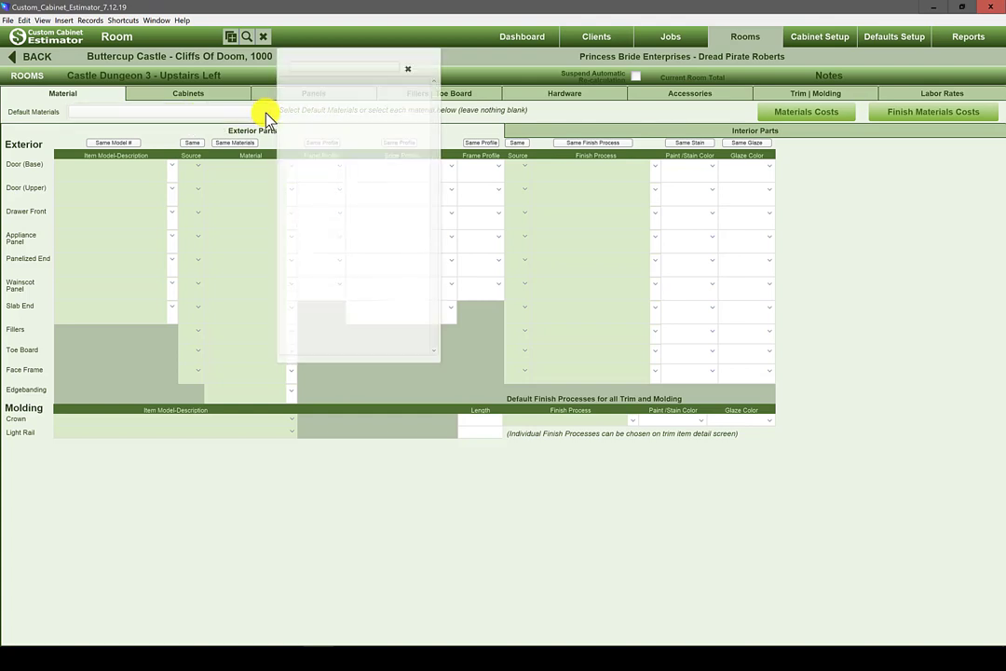
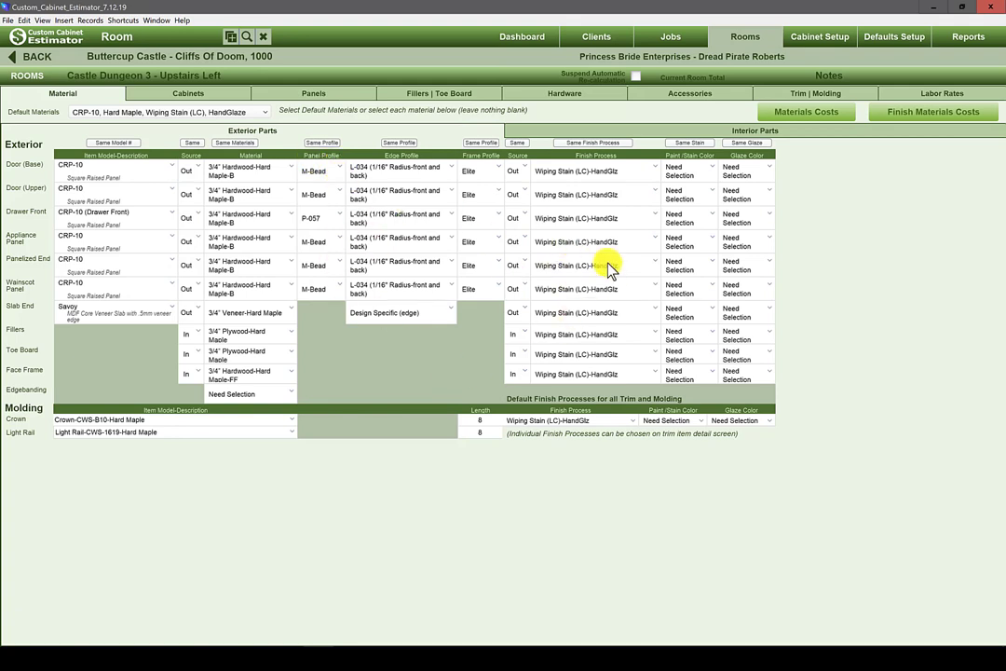
# Step: Review the material and finish selections for the room's exterior and interior parts, and look at its base cabinets list
pyautogui.click(592, 131)
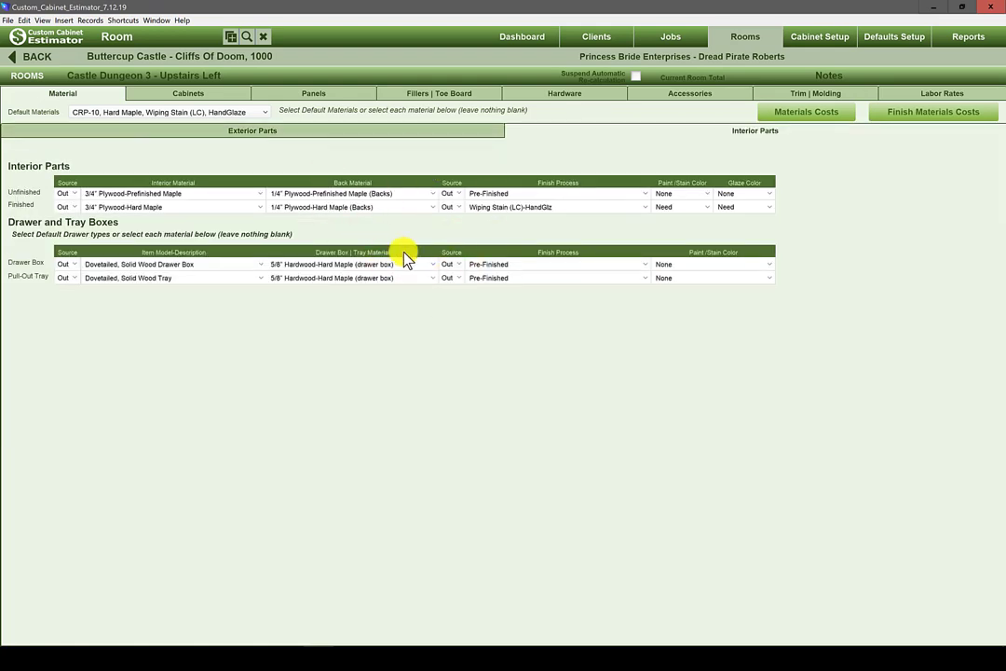
pyautogui.click(380, 135)
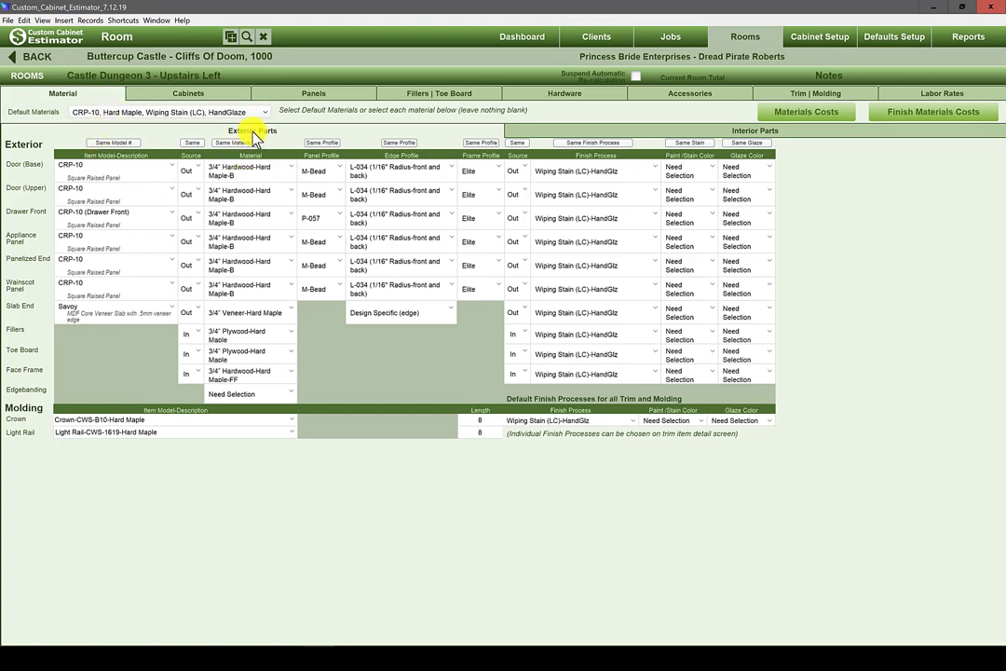
pyautogui.click(594, 133)
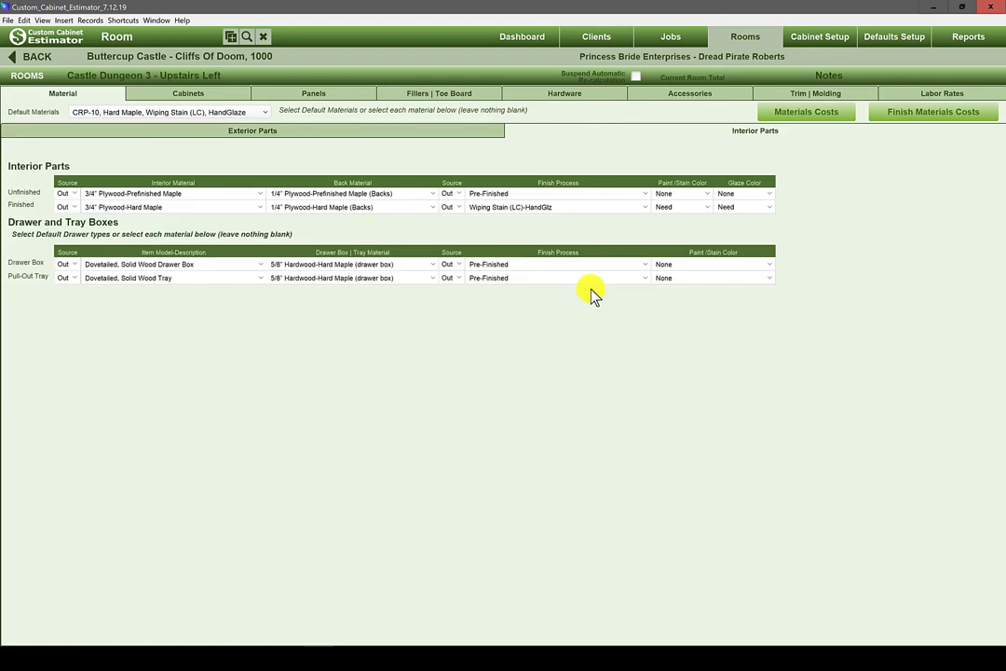
pyautogui.click(375, 131)
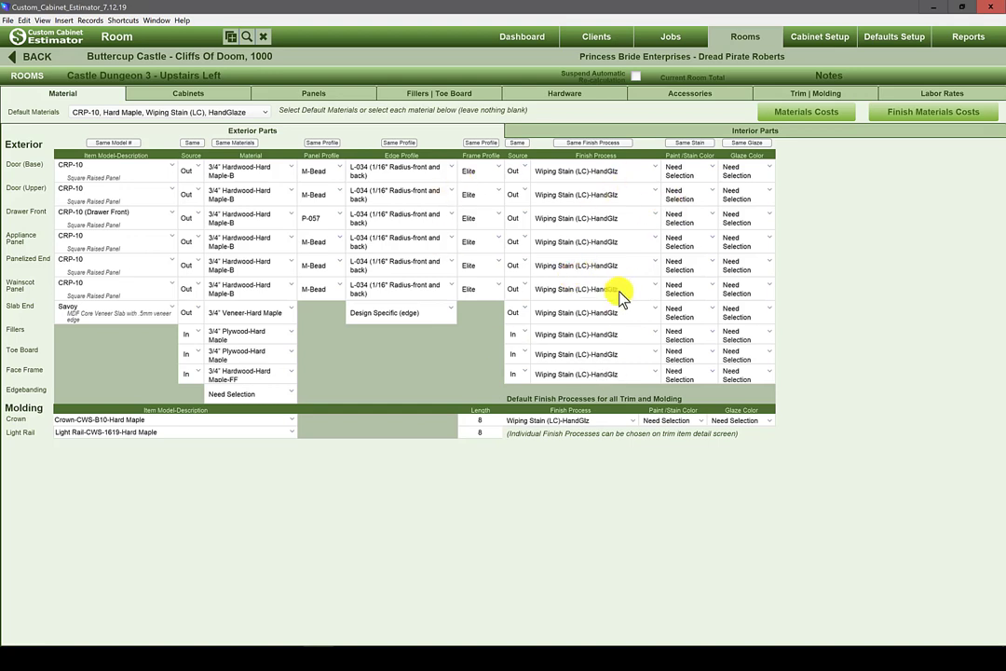
pyautogui.click(752, 135)
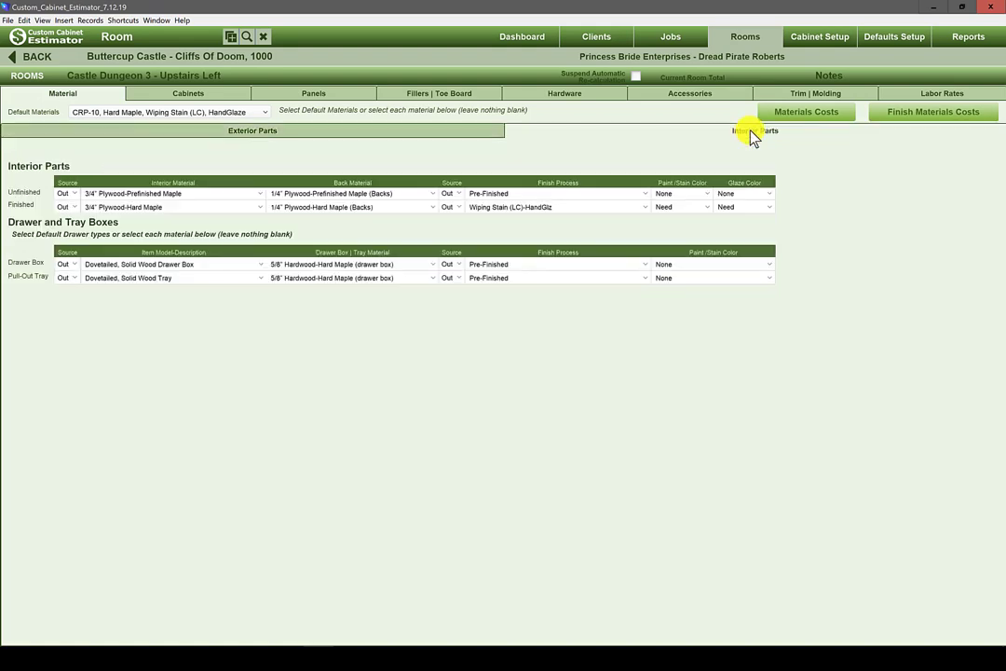
pyautogui.click(456, 135)
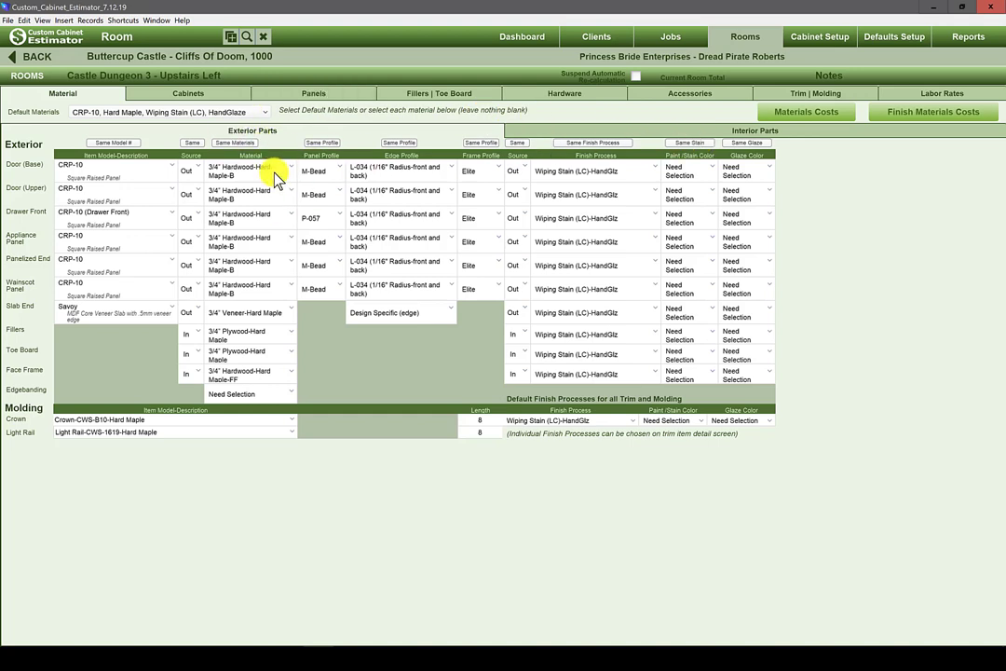
pyautogui.click(212, 97)
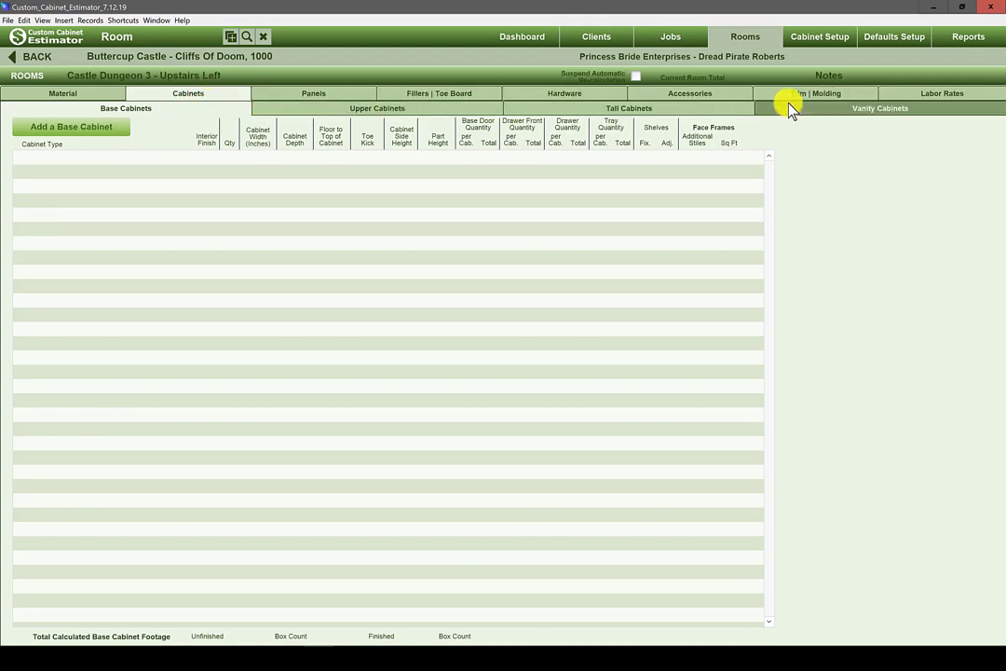
pyautogui.click(62, 93)
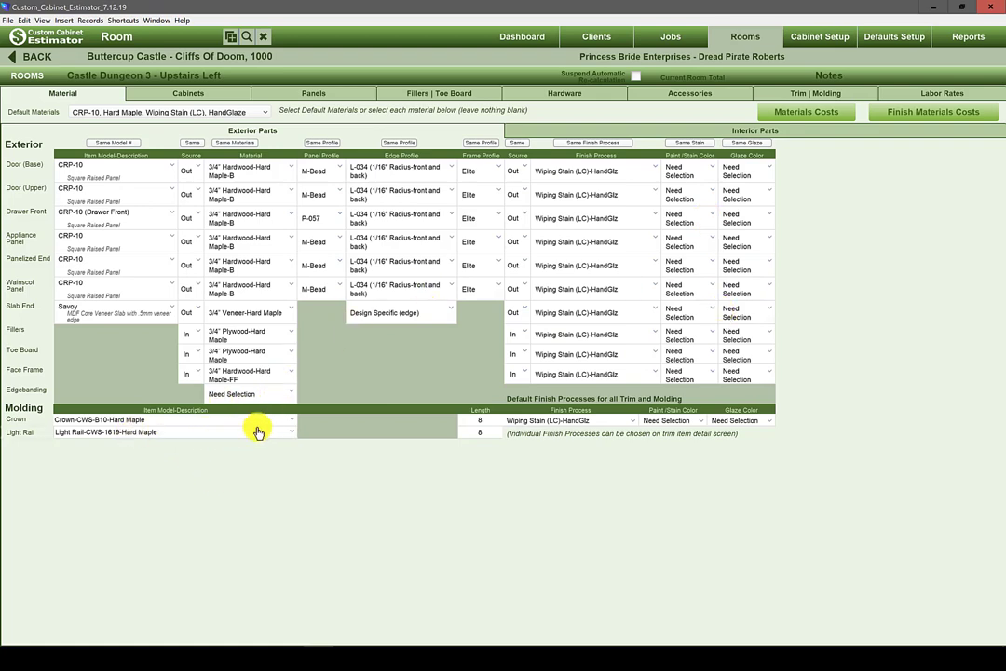
# Step: Set the crown molding to Crown-CWS-1524-Cove Hard Maple and the light rail to Light Rail-Concealed-HM
pyautogui.click(292, 421)
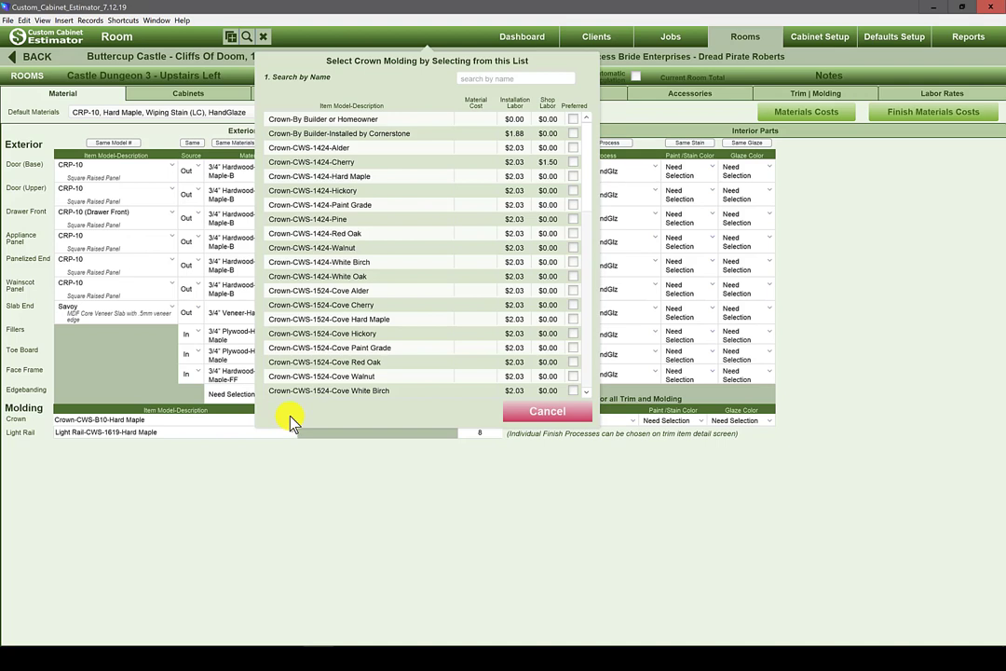
pyautogui.click(348, 319)
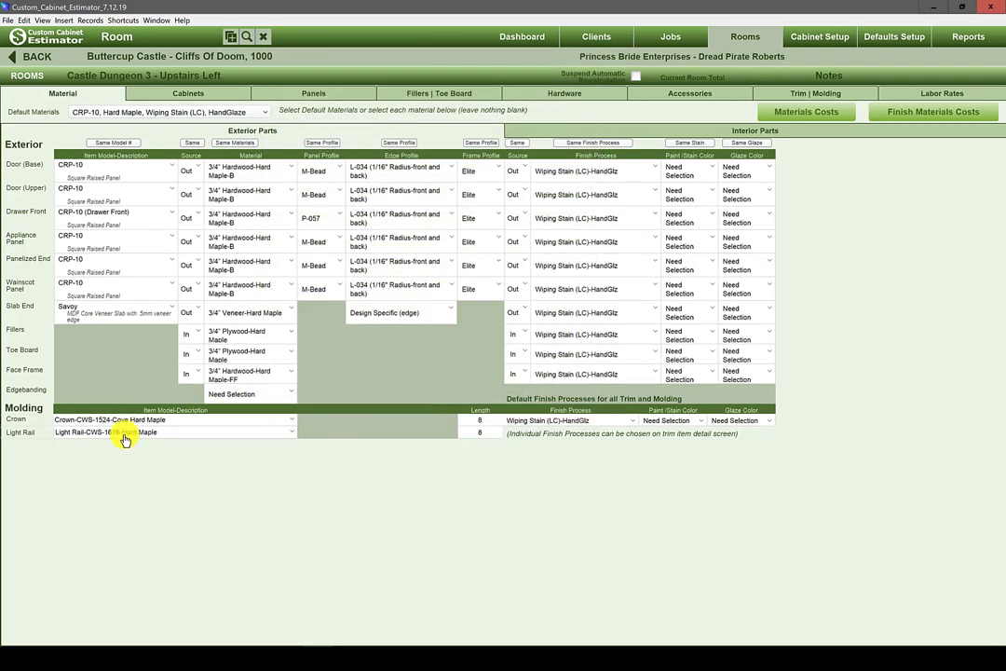
pyautogui.click(204, 436)
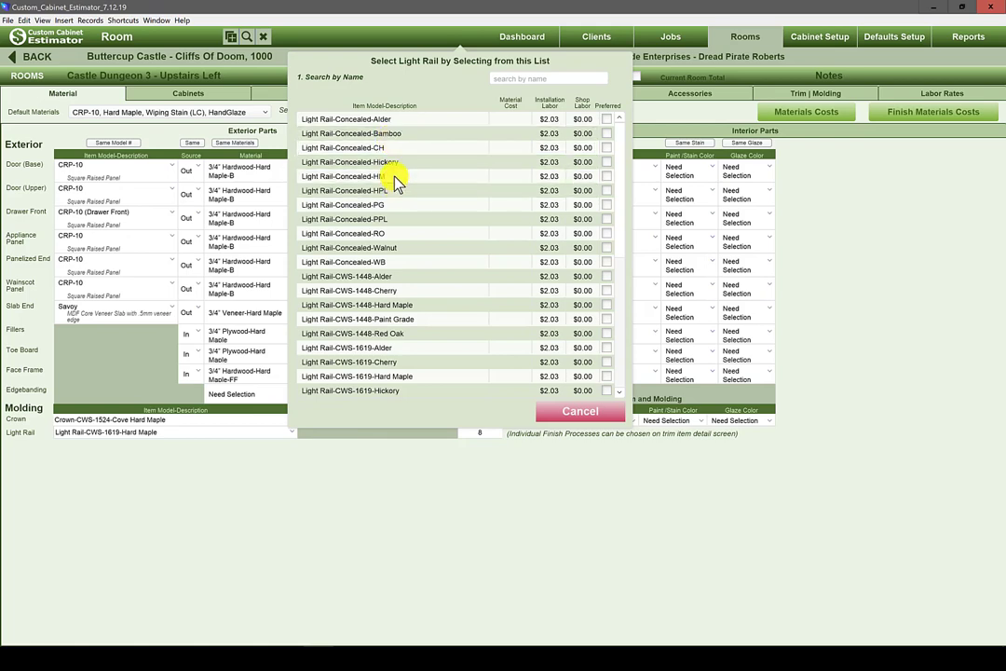
pyautogui.click(392, 176)
pyautogui.click(581, 412)
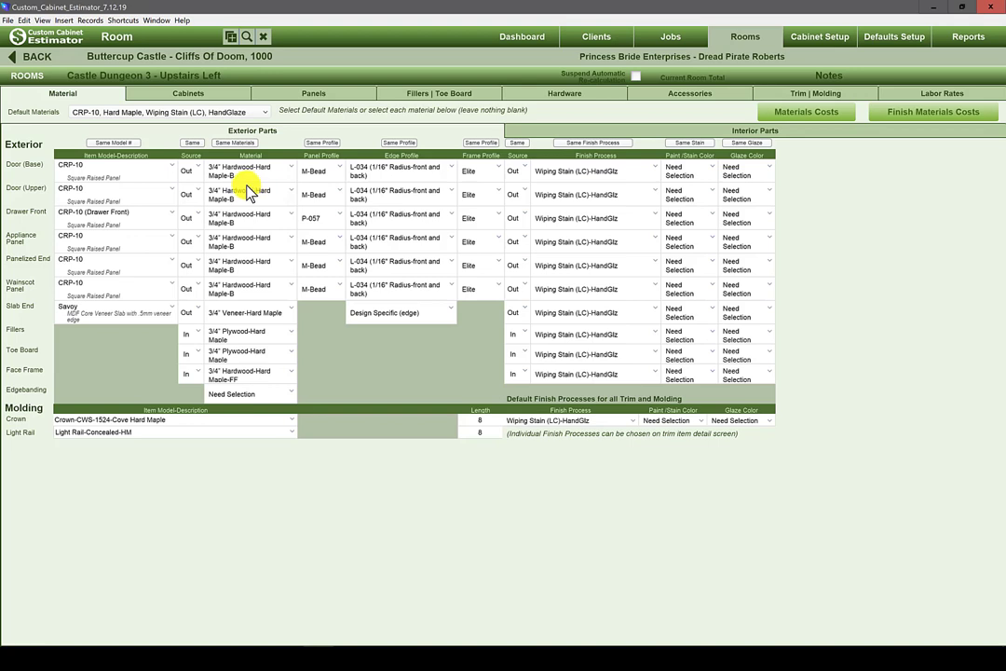
# Step: Set the panel profile to Reverse G-Cove for all exterior parts, except the drawer front, which gets P-057
pyautogui.click(342, 171)
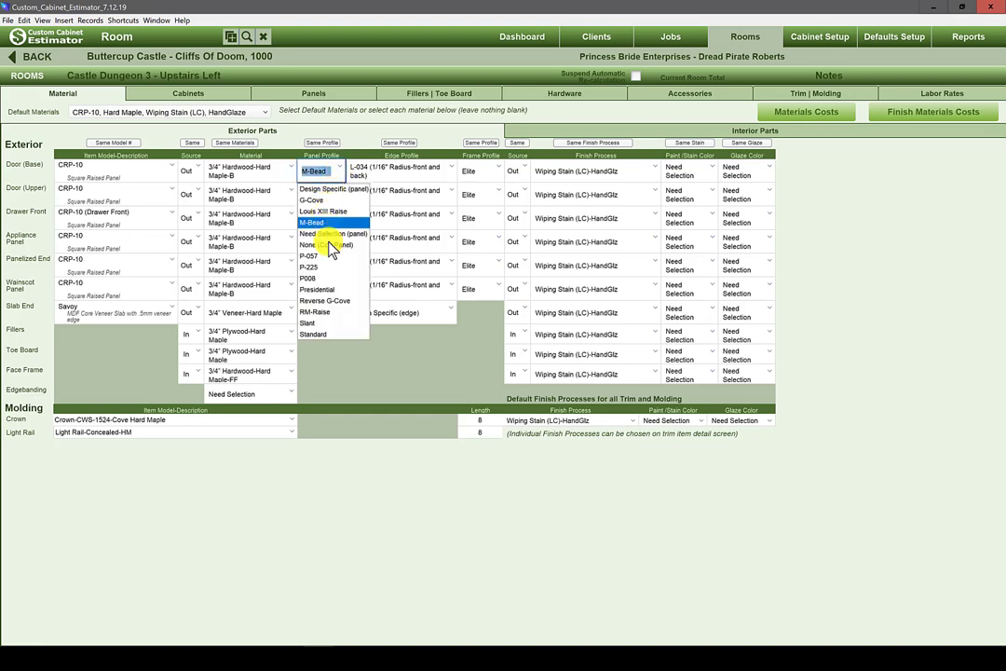
pyautogui.click(323, 302)
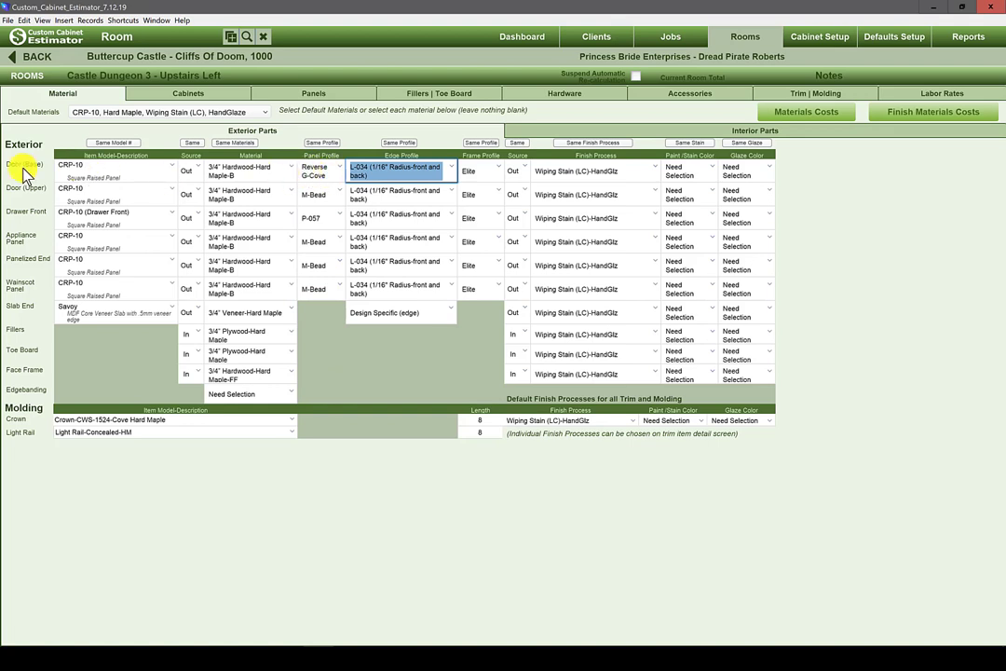
pyautogui.click(323, 146)
pyautogui.click(342, 218)
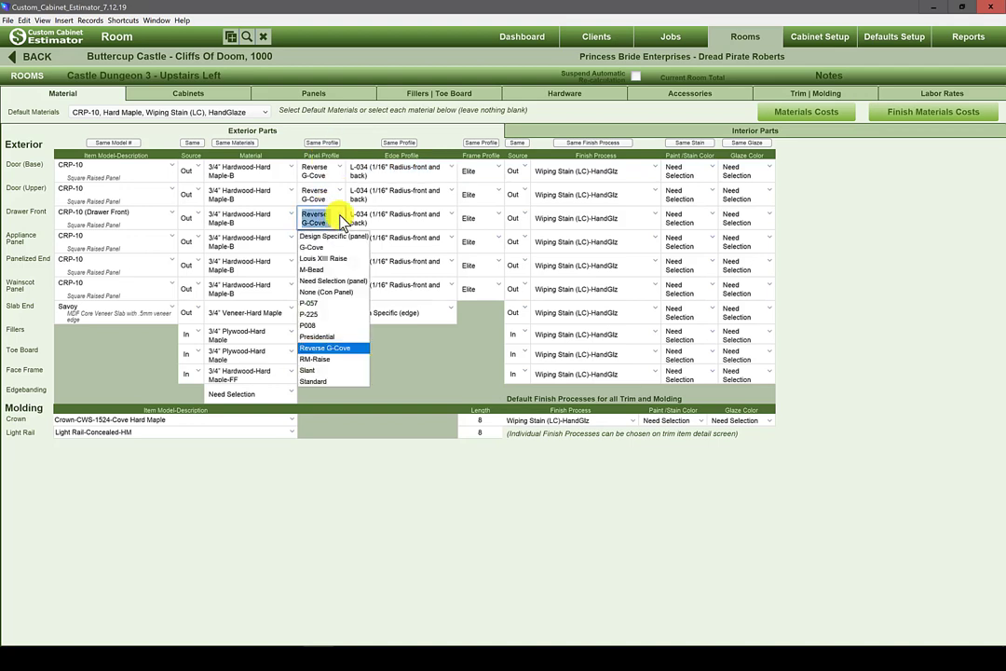
pyautogui.click(314, 303)
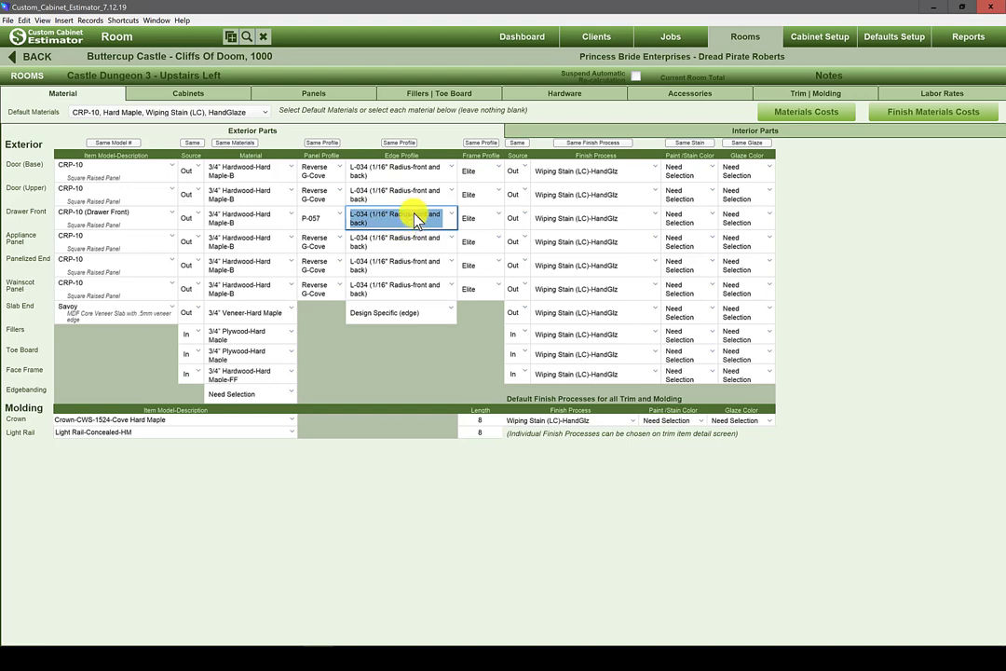
# Step: Set the base door's frame profile to Square and apply it to all exterior parts
pyautogui.click(501, 174)
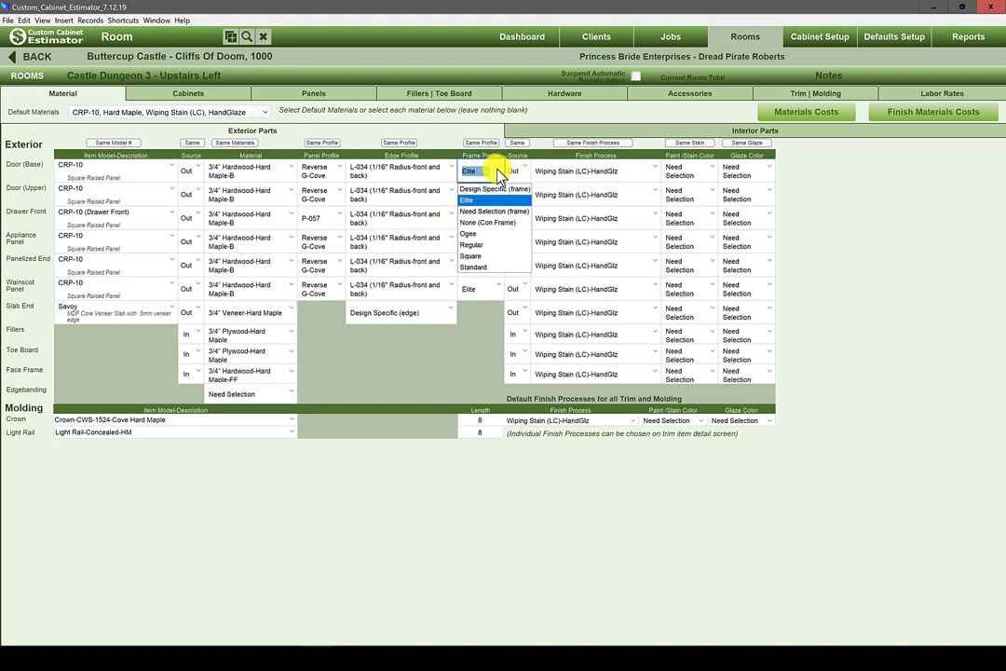
pyautogui.click(471, 255)
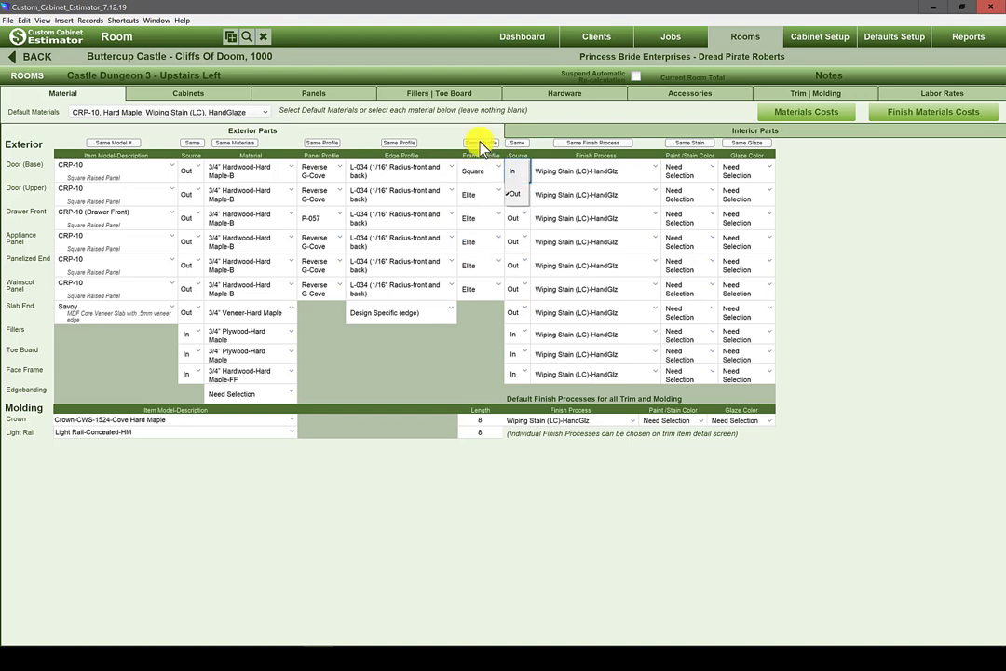
pyautogui.click(480, 144)
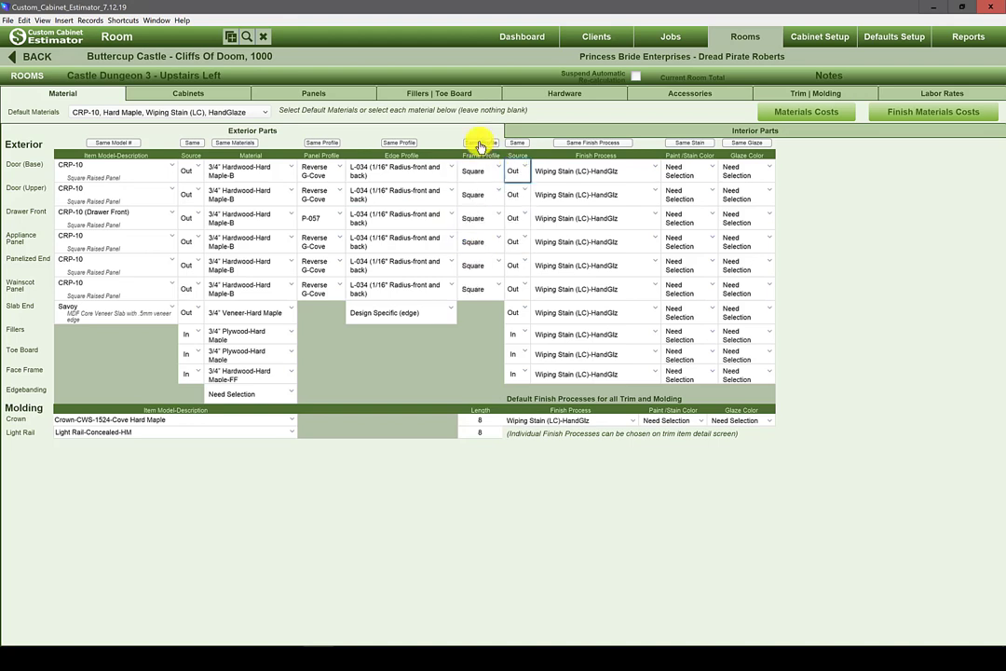
# Step: Set the base door's stain color to Ginger (LC), apply it to all parts, and check the interior parts' stain color
pyautogui.click(712, 170)
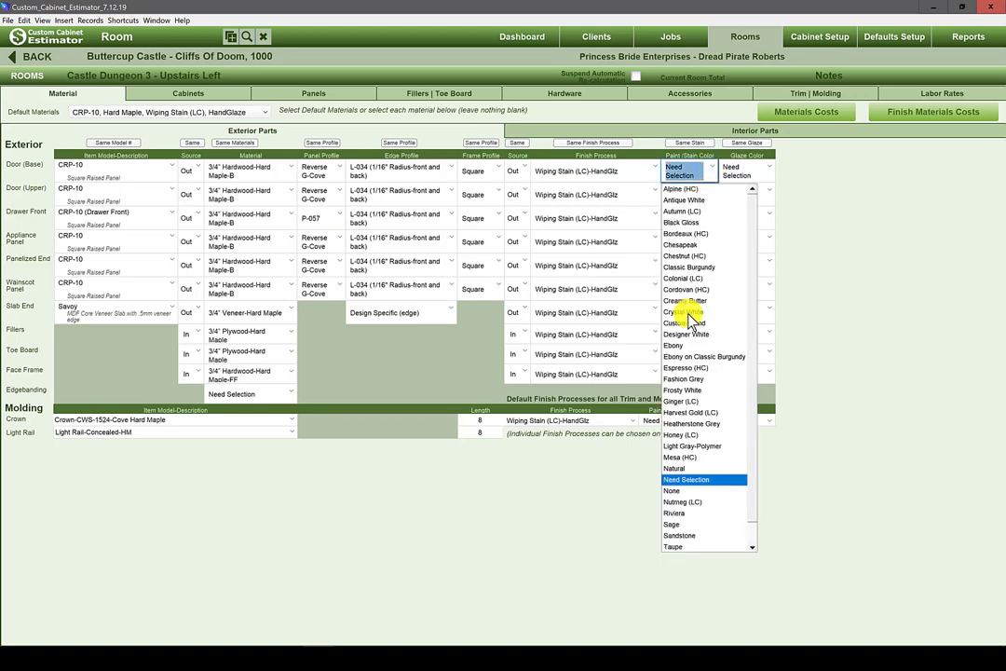
pyautogui.click(678, 400)
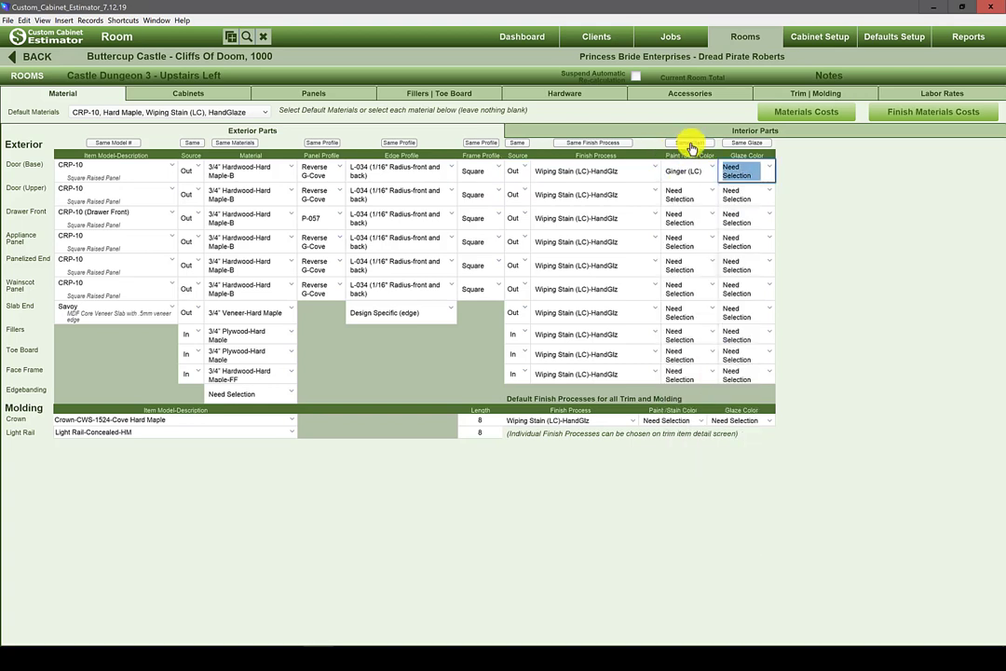
pyautogui.click(690, 144)
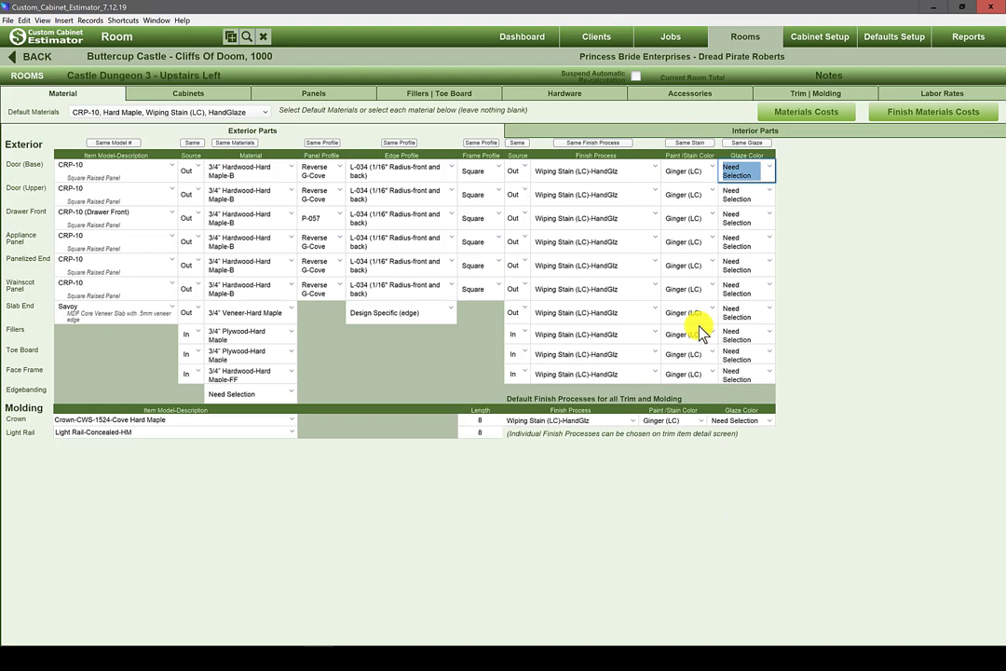
pyautogui.click(679, 130)
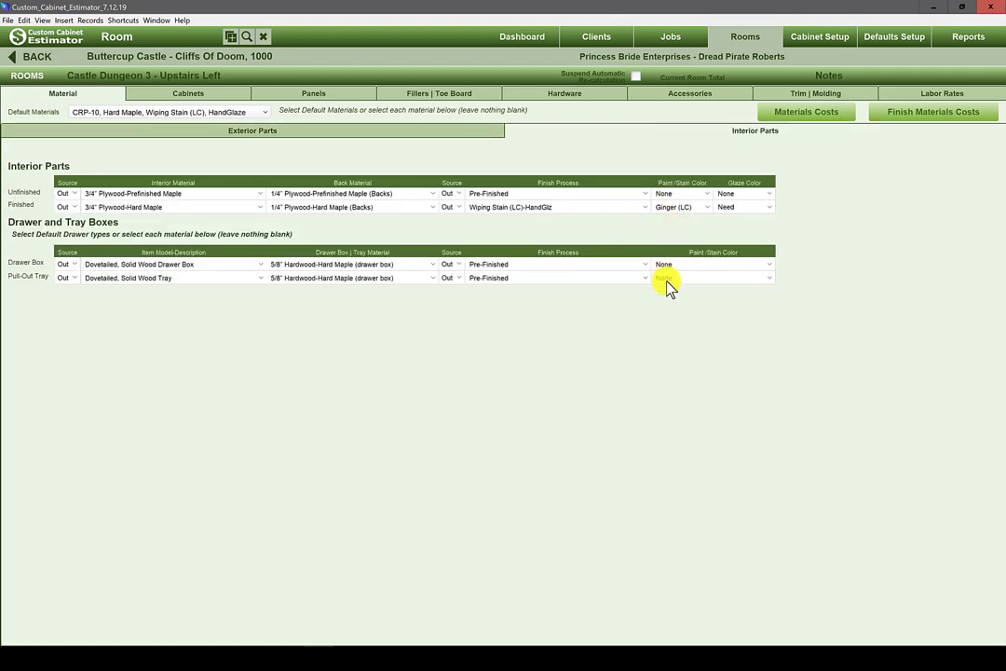
pyautogui.click(432, 130)
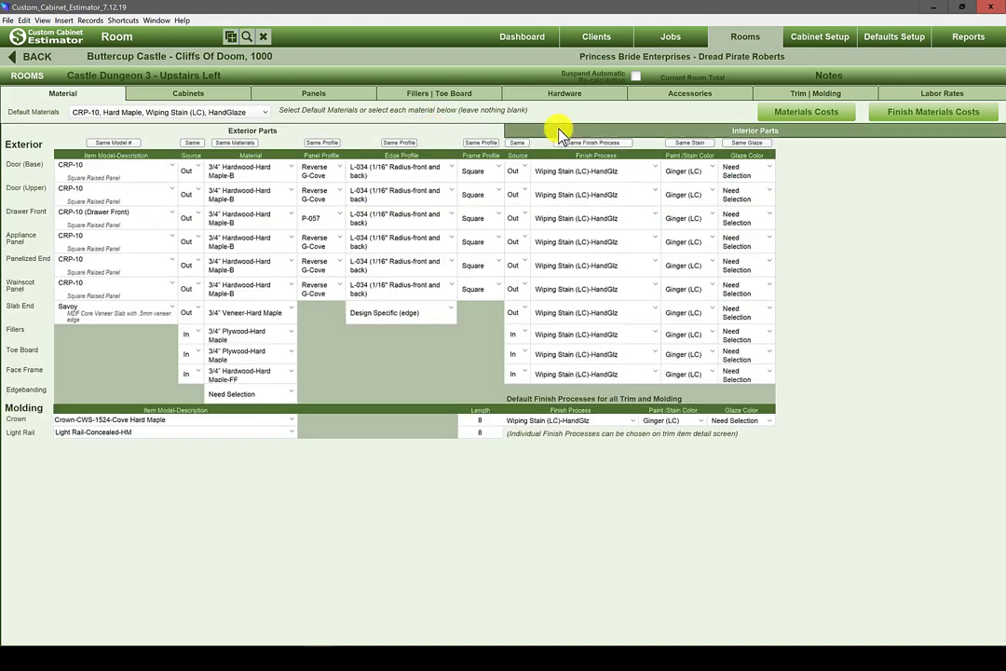
# Step: Set the base door's glaze color to Brown, apply it to all parts, and check the interior parts' glaze
pyautogui.click(745, 170)
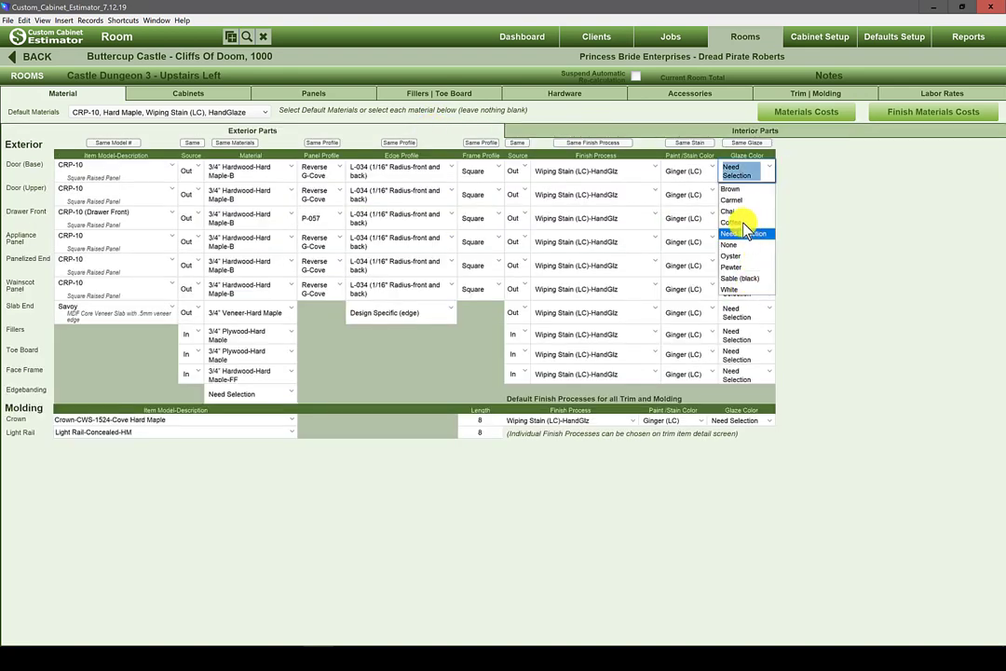
pyautogui.click(733, 188)
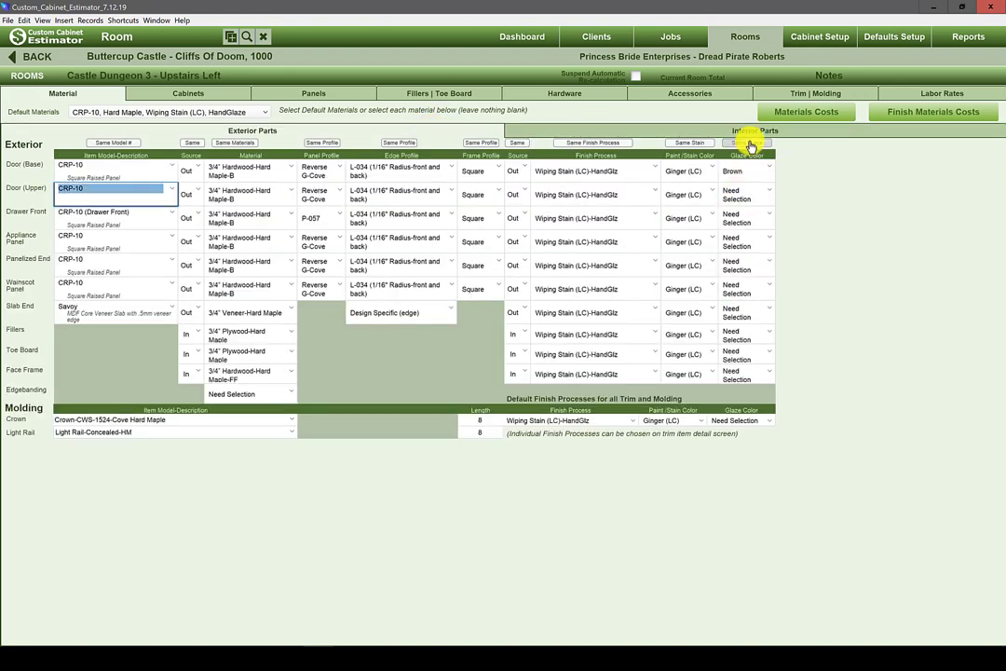
pyautogui.click(750, 144)
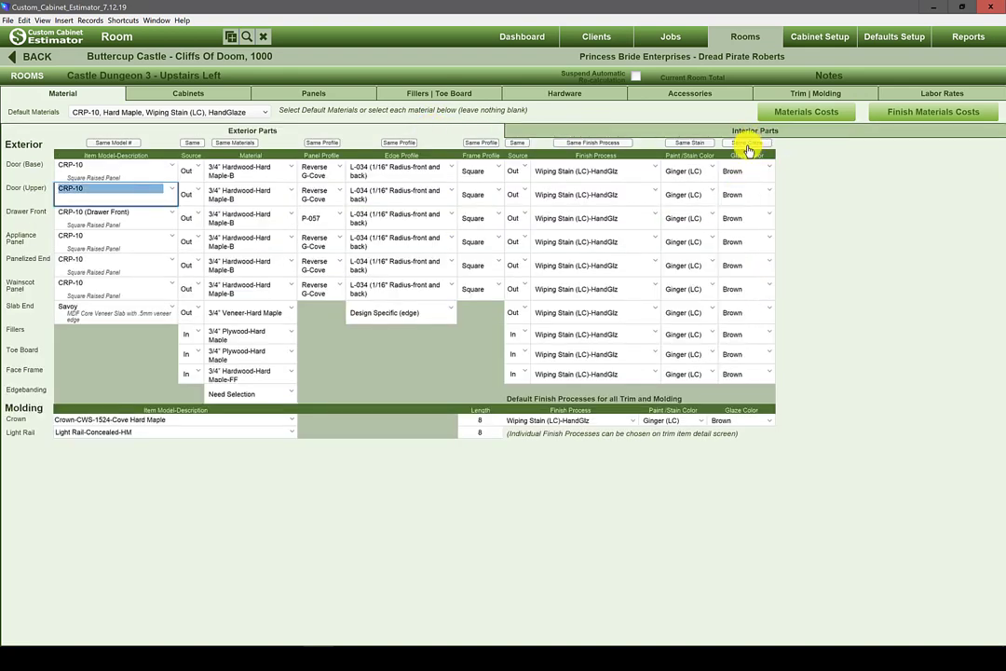
pyautogui.click(559, 133)
pyautogui.click(485, 132)
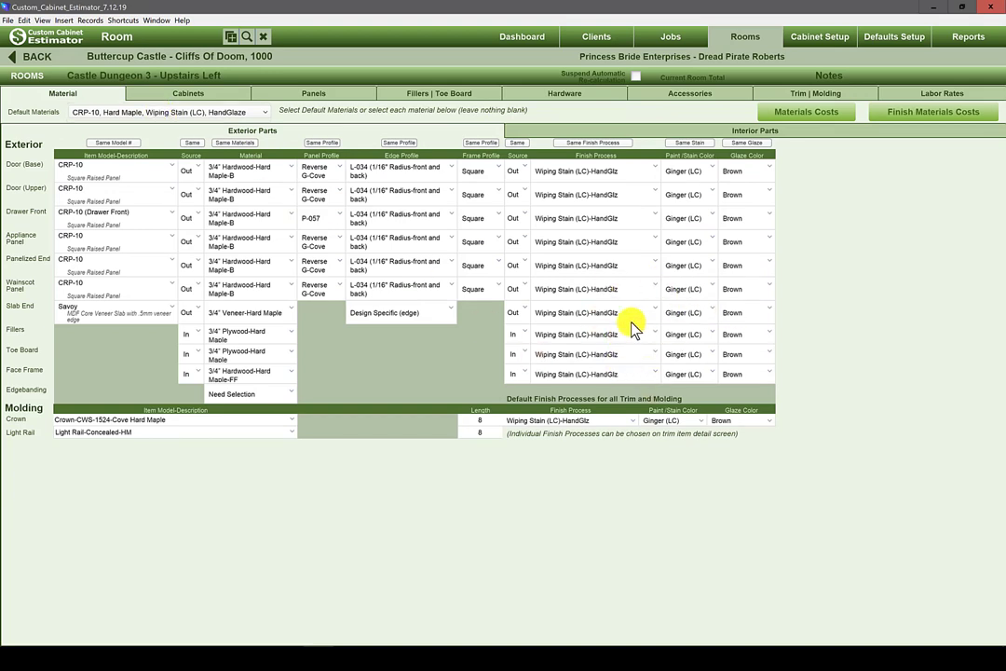
# Step: Start adding a base cabinet to the room and open the unfinished-interior linear footage for entry
pyautogui.click(190, 97)
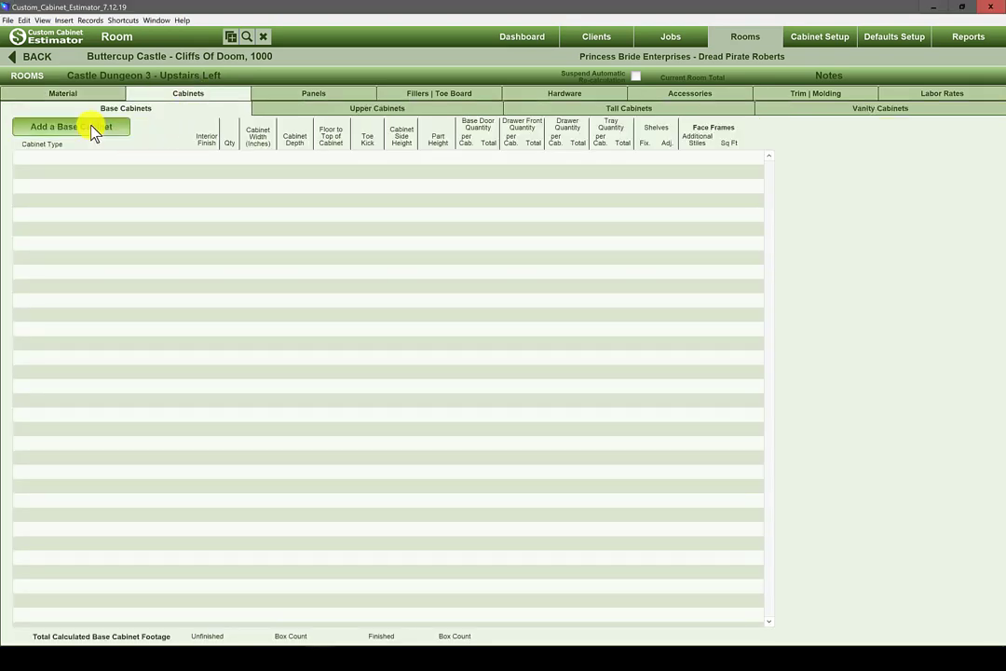
pyautogui.click(93, 131)
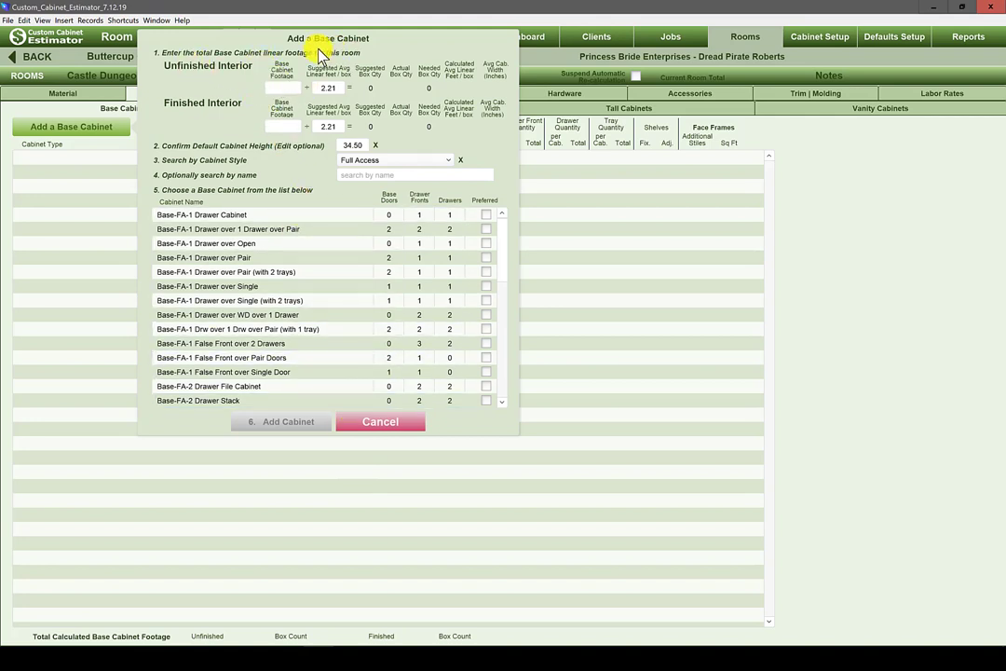
pyautogui.click(278, 88)
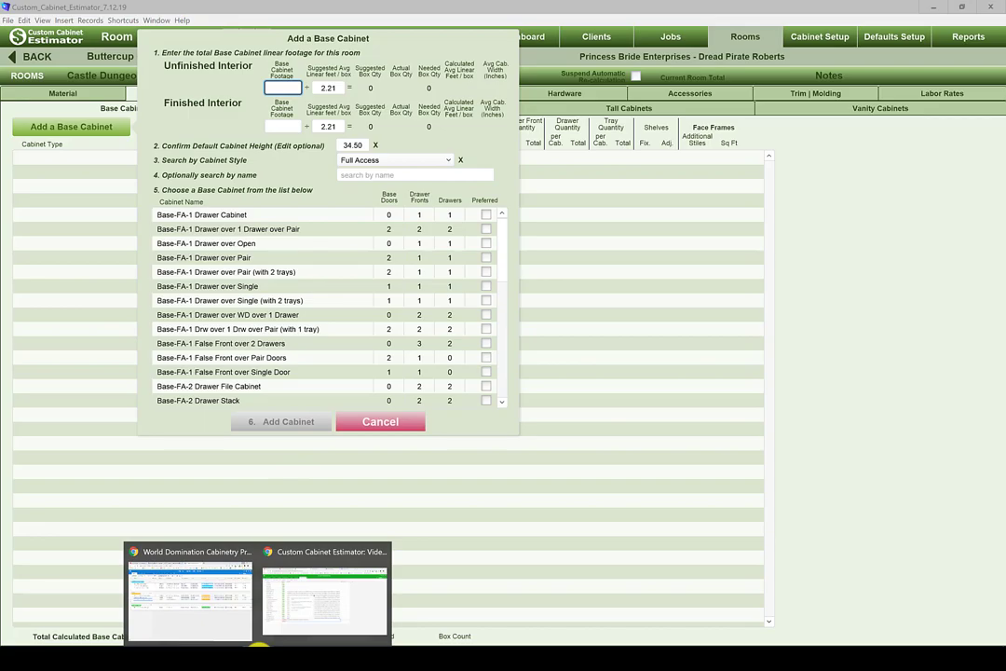
# Step: Switch to the Airtable project tracker and examine the Princess Bride Enterprises record's status, next step, builder, client, category and dates
pyautogui.click(241, 631)
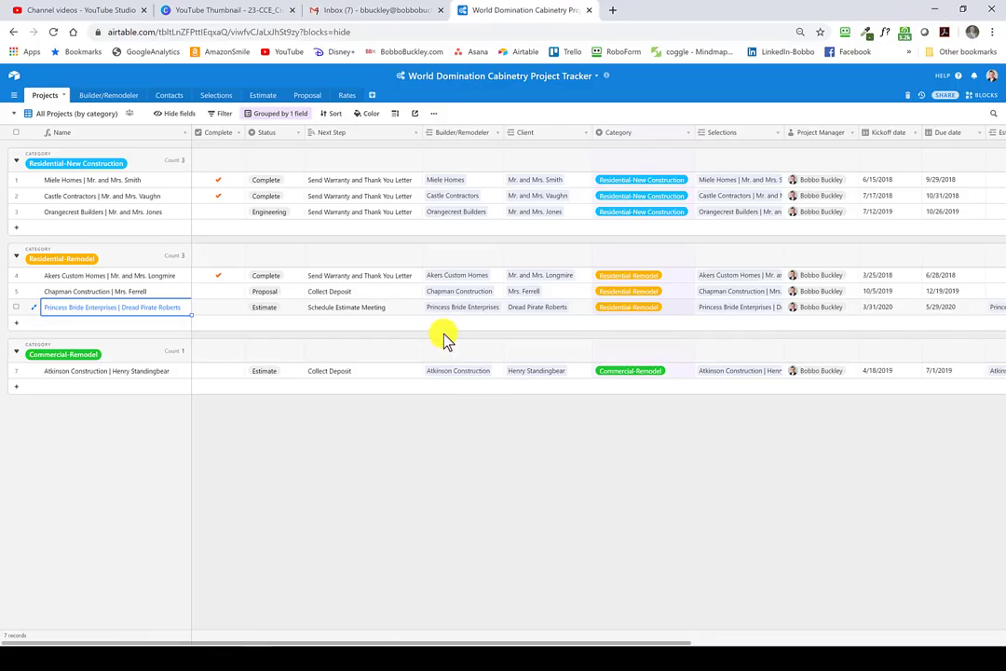
pyautogui.click(33, 310)
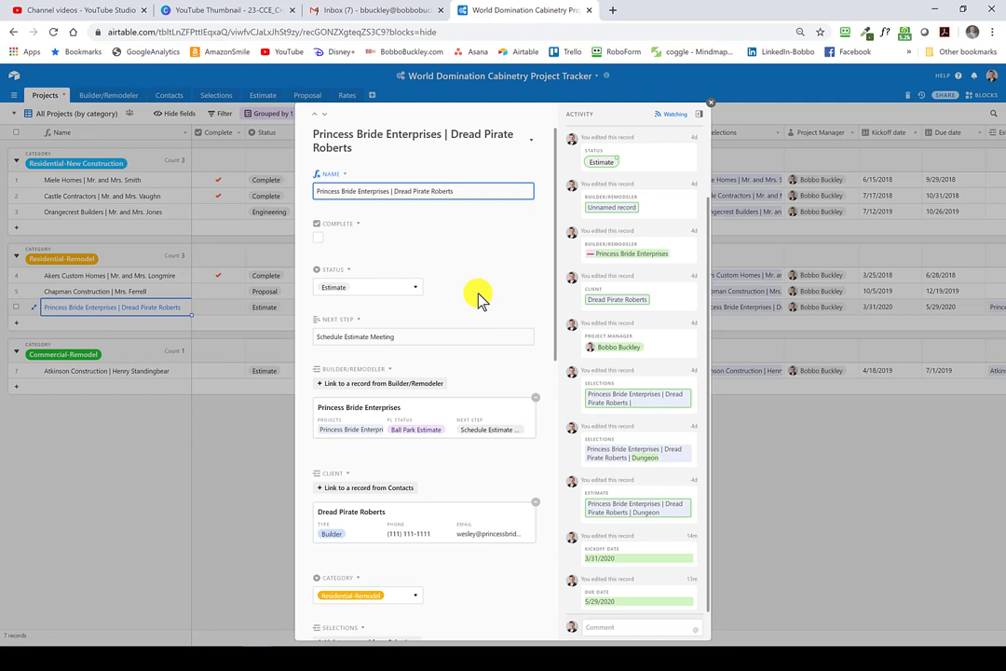
pyautogui.scroll(-3, 473, 298)
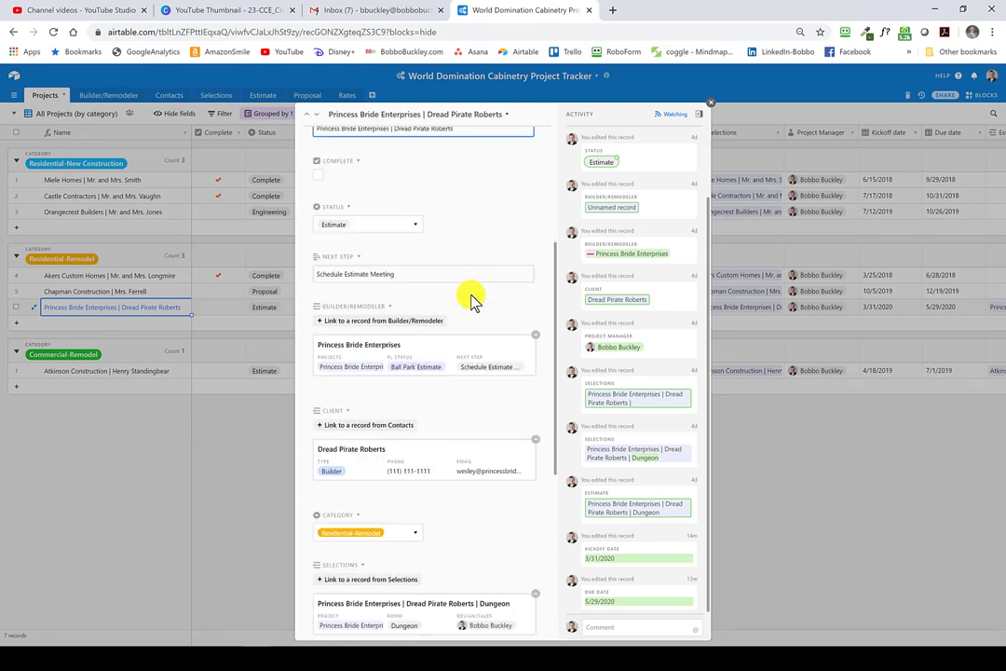
pyautogui.scroll(3, 470, 296)
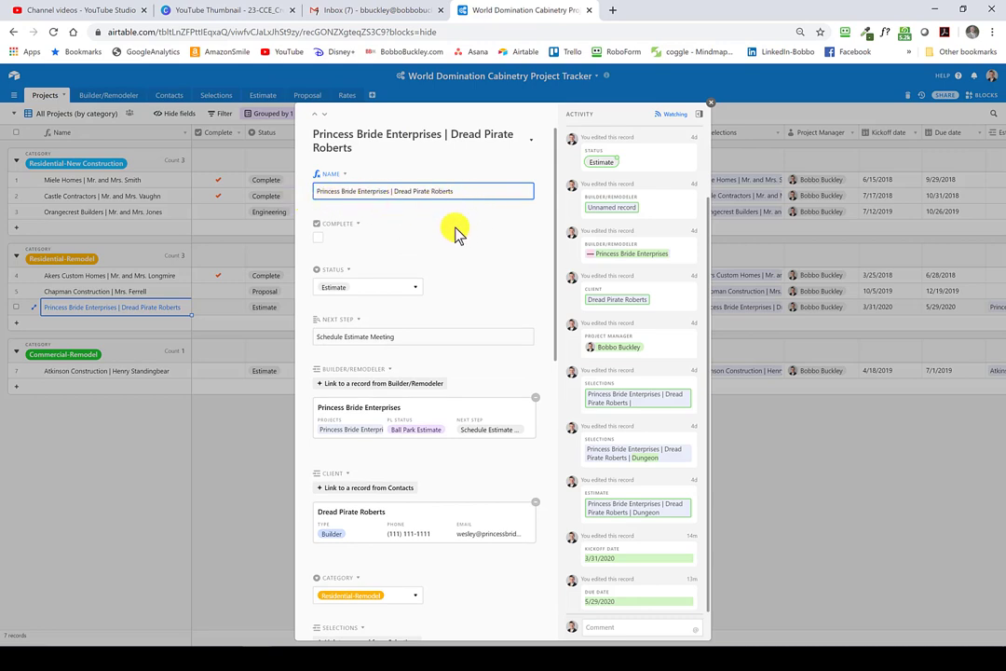
pyautogui.scroll(-2, 455, 233)
pyautogui.scroll(1, 436, 229)
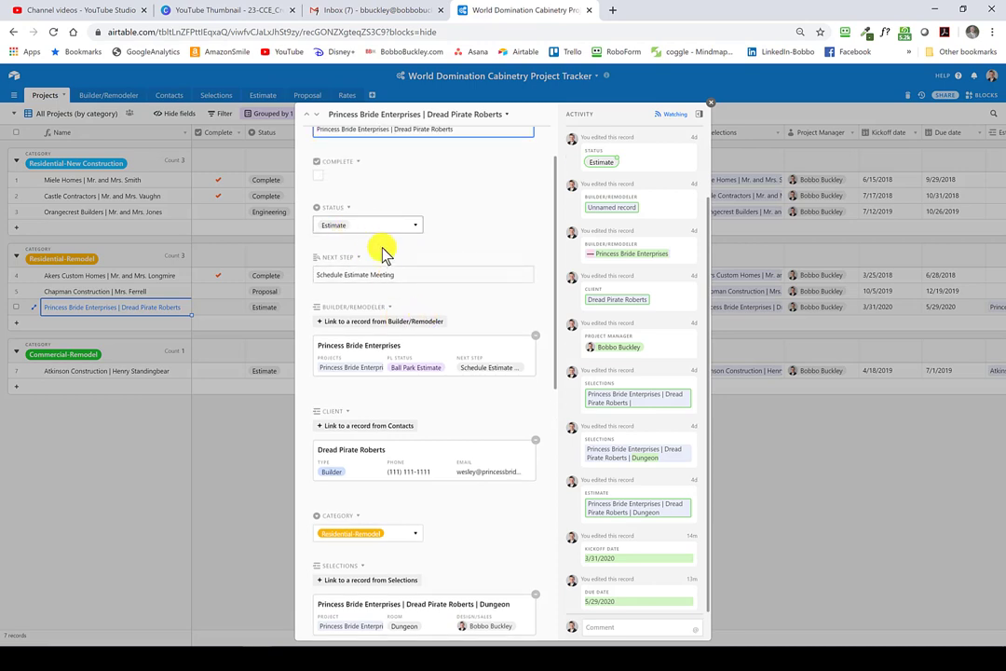
pyautogui.scroll(-1, 346, 256)
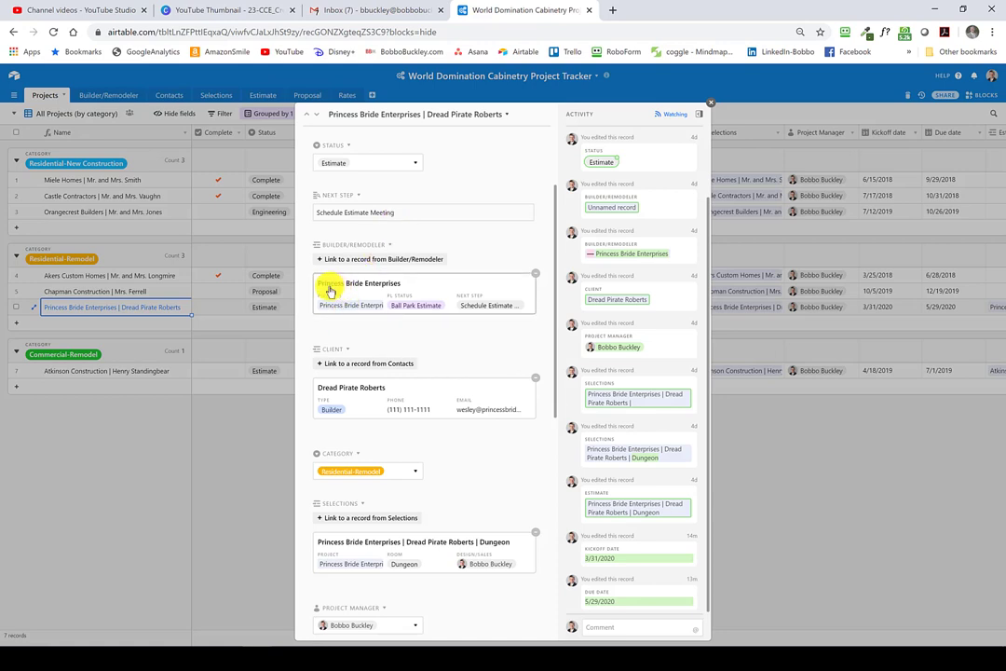
pyautogui.scroll(-1, 433, 356)
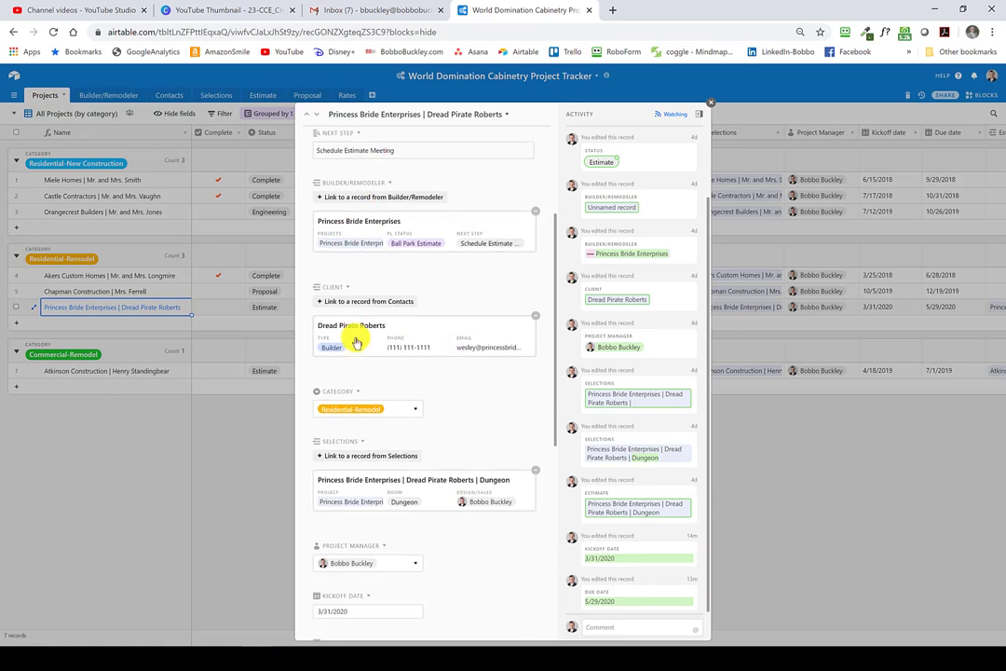
pyautogui.scroll(-1, 457, 373)
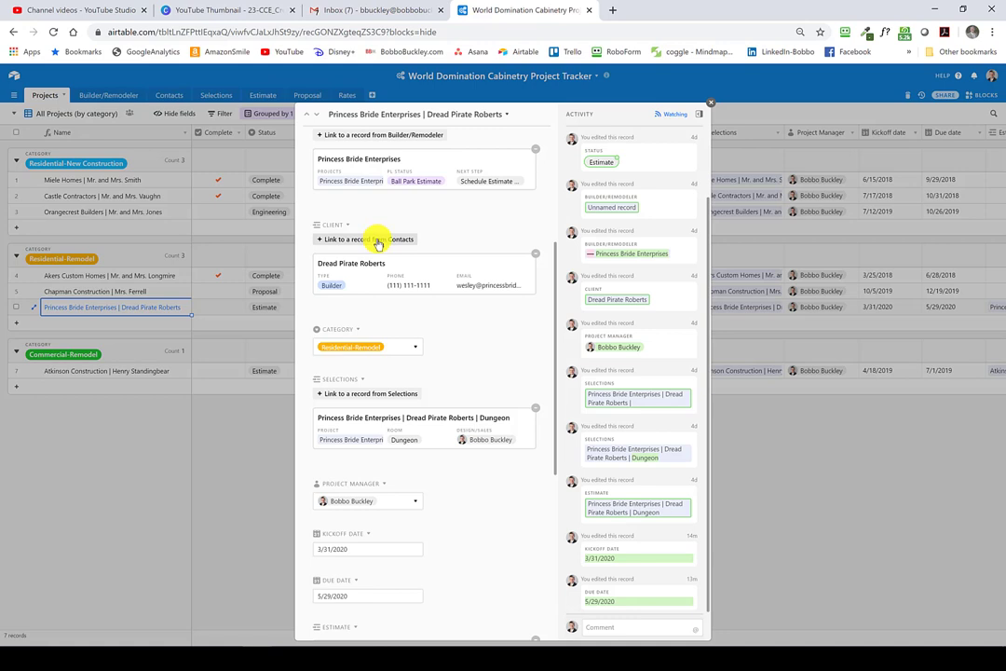
pyautogui.scroll(-1, 400, 296)
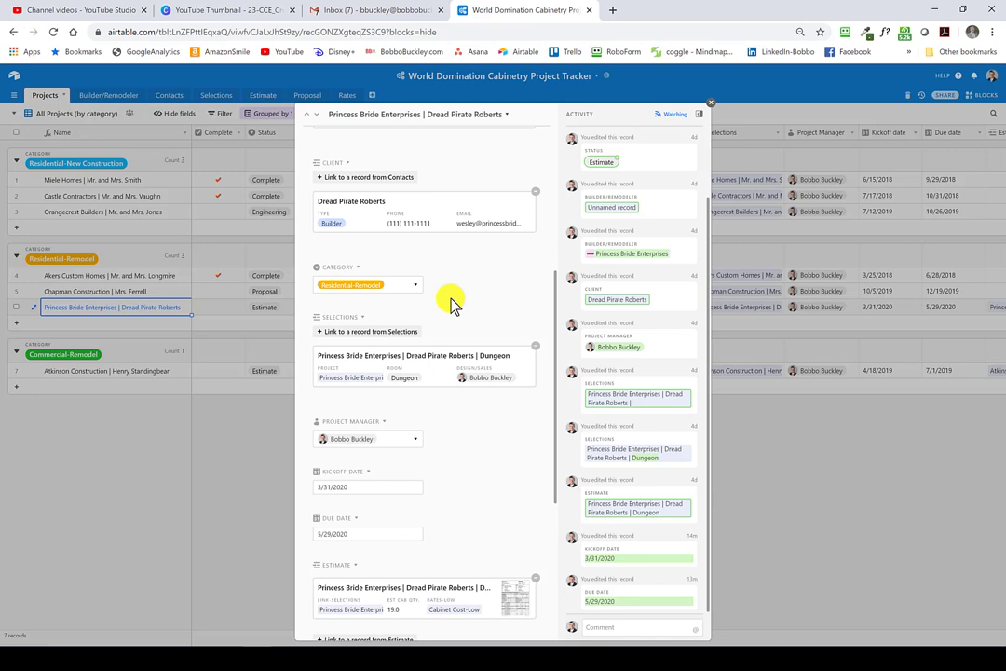
pyautogui.scroll(-1, 438, 317)
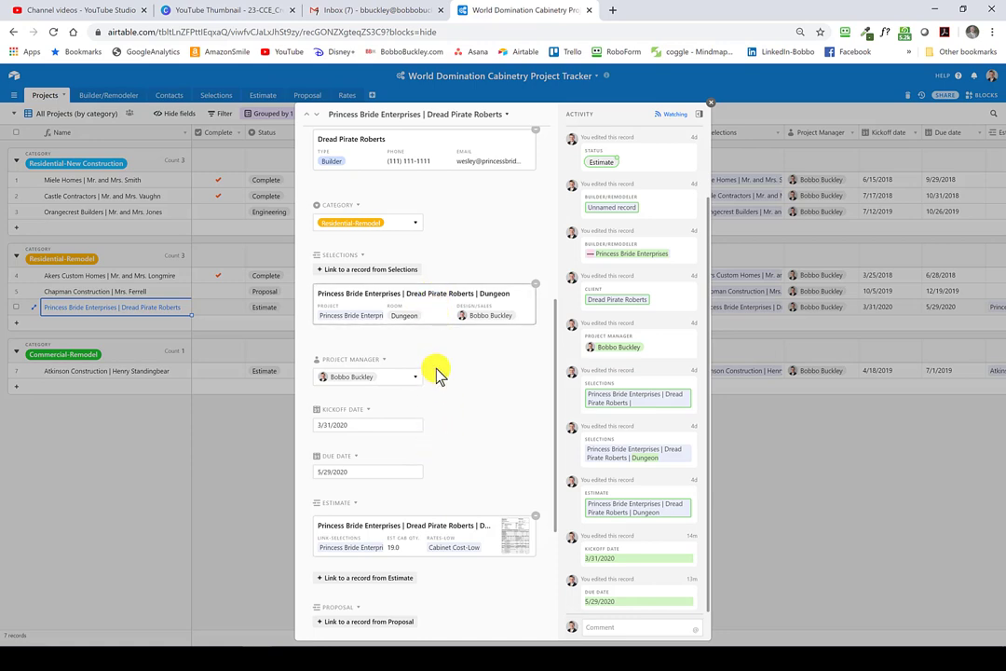
# Step: Open the project's linked Dungeon selections record and examine the available wood specie options
pyautogui.click(428, 300)
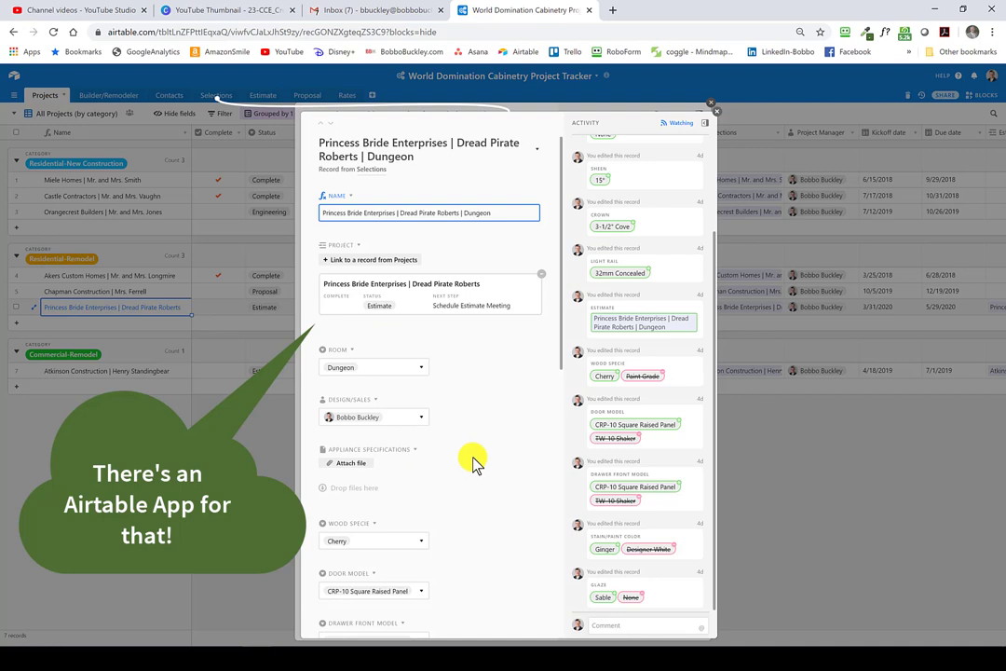
pyautogui.scroll(-3, 469, 424)
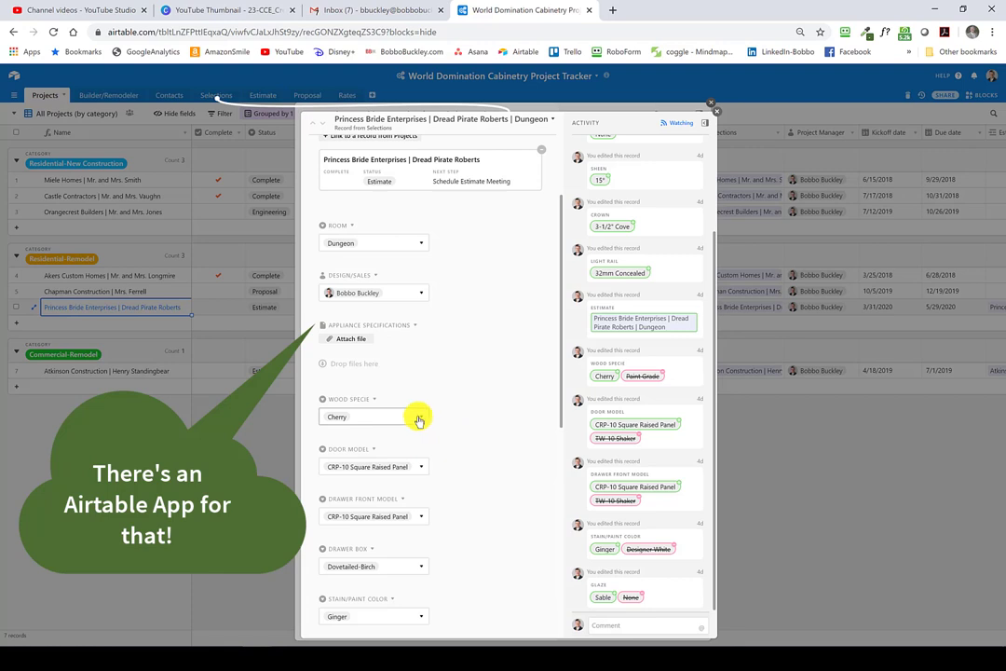
pyautogui.click(418, 420)
pyautogui.scroll(-3, 380, 503)
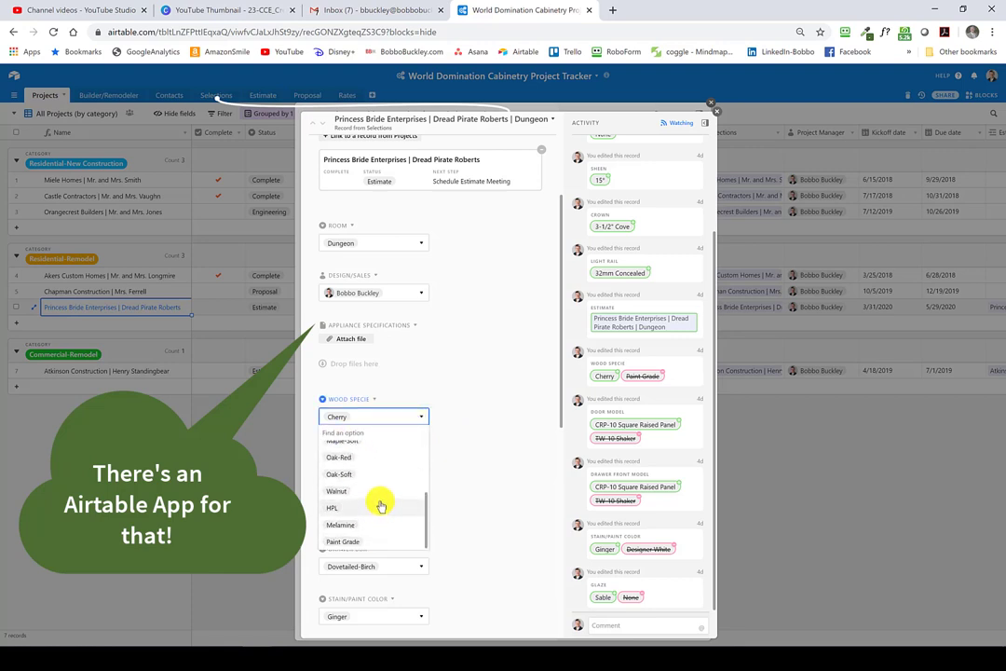
pyautogui.scroll(3, 380, 504)
pyautogui.click(412, 420)
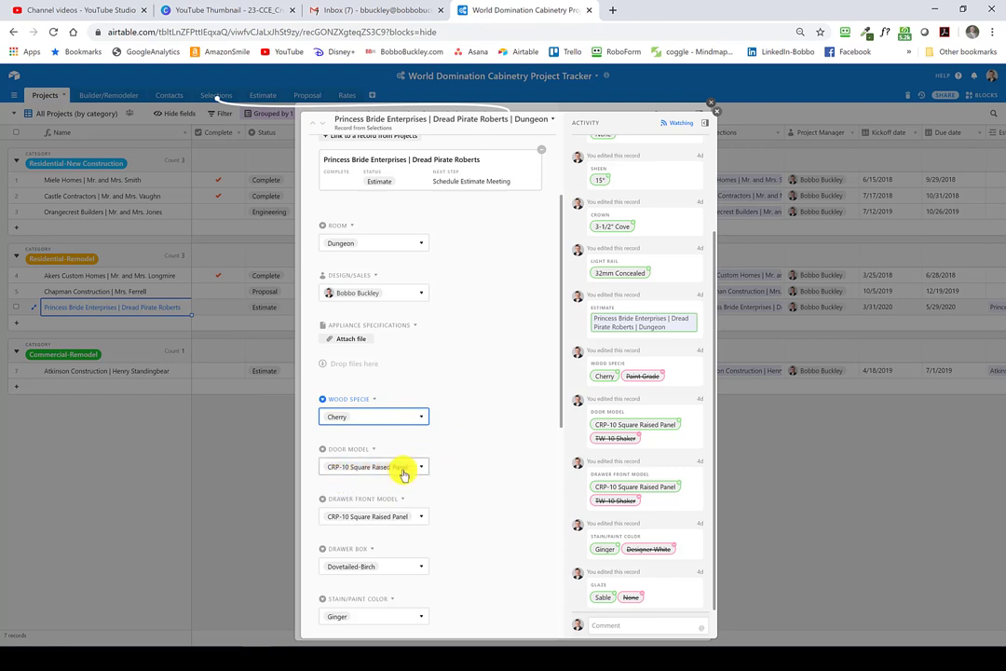
# Step: Review the Dungeon record's door, drawer, stain, glaze, sheen, crown and light rail selections, and close the record
pyautogui.scroll(-2, 444, 471)
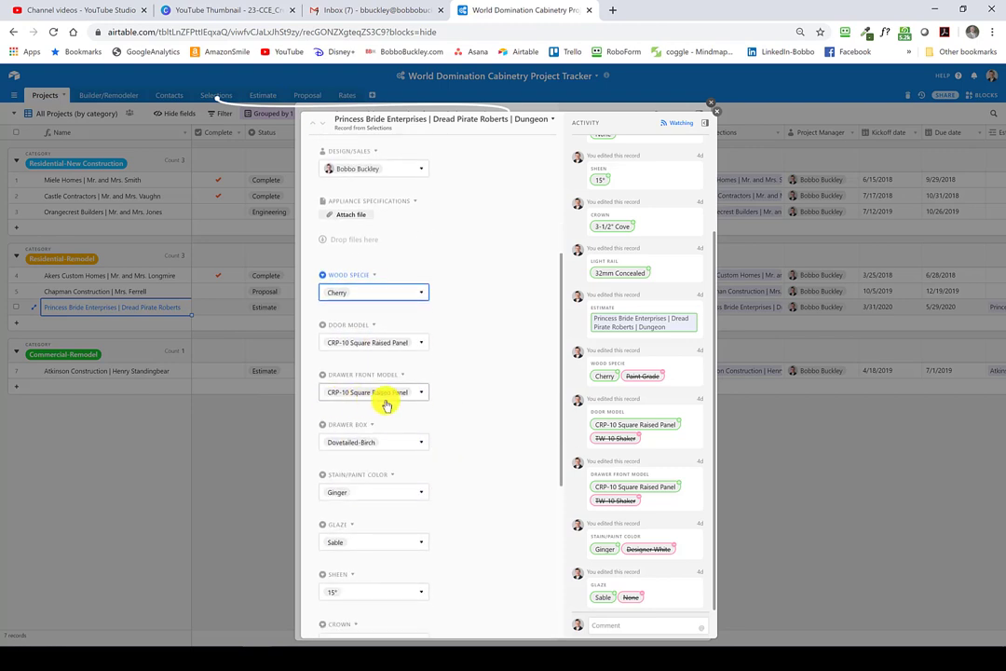
pyautogui.scroll(-1, 447, 451)
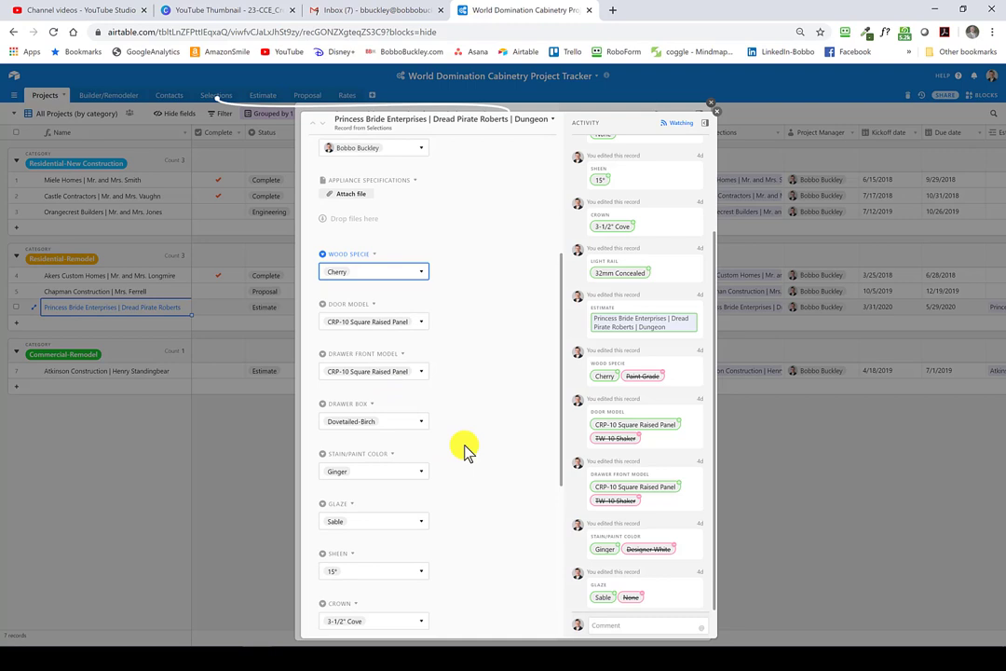
pyautogui.scroll(-2, 466, 450)
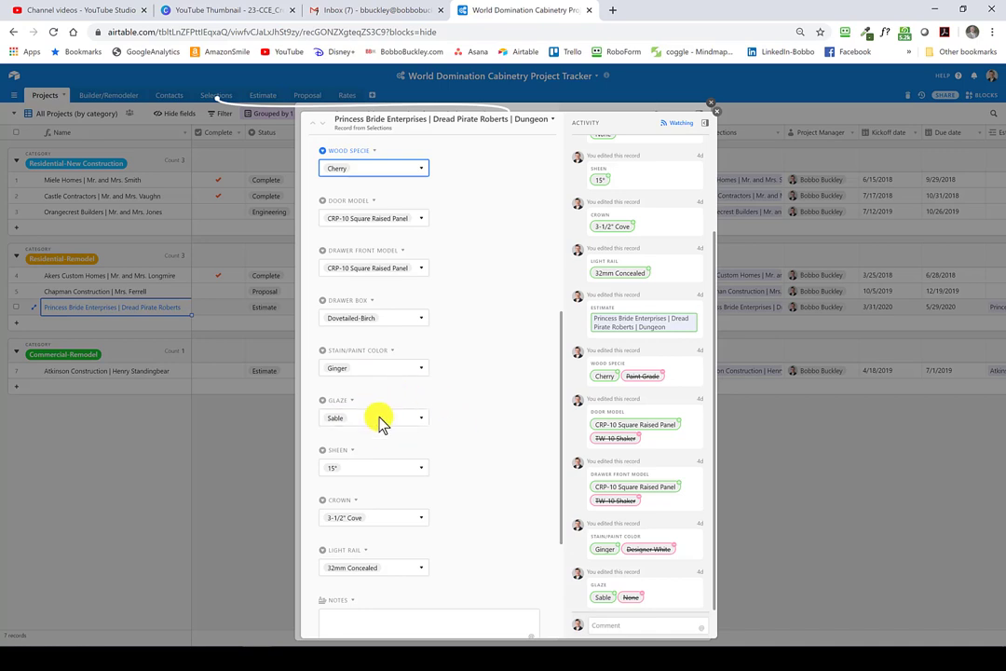
pyautogui.scroll(-1, 382, 433)
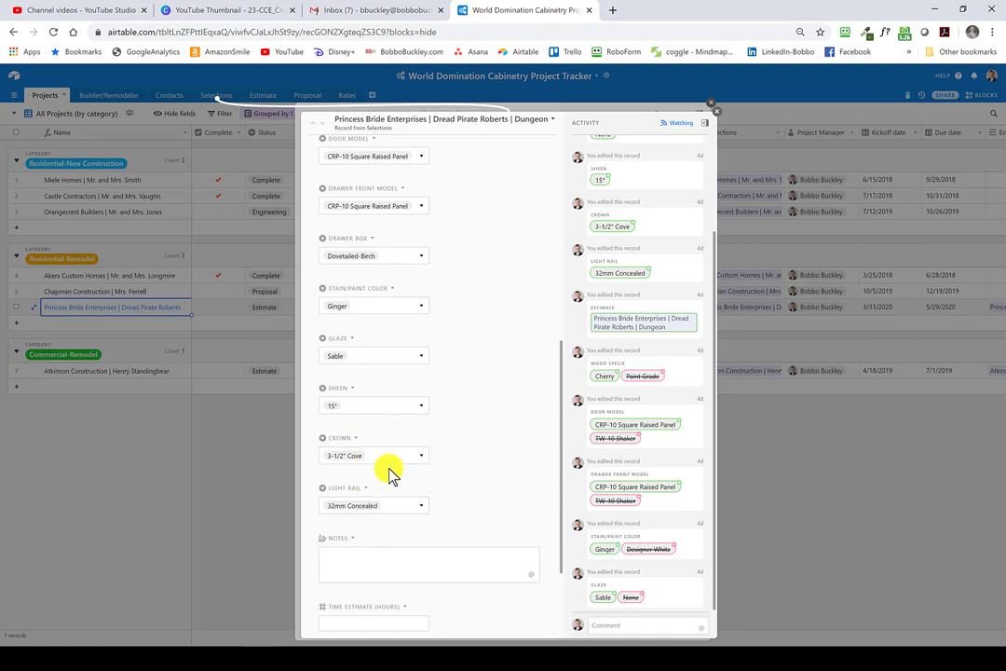
pyautogui.scroll(3, 444, 436)
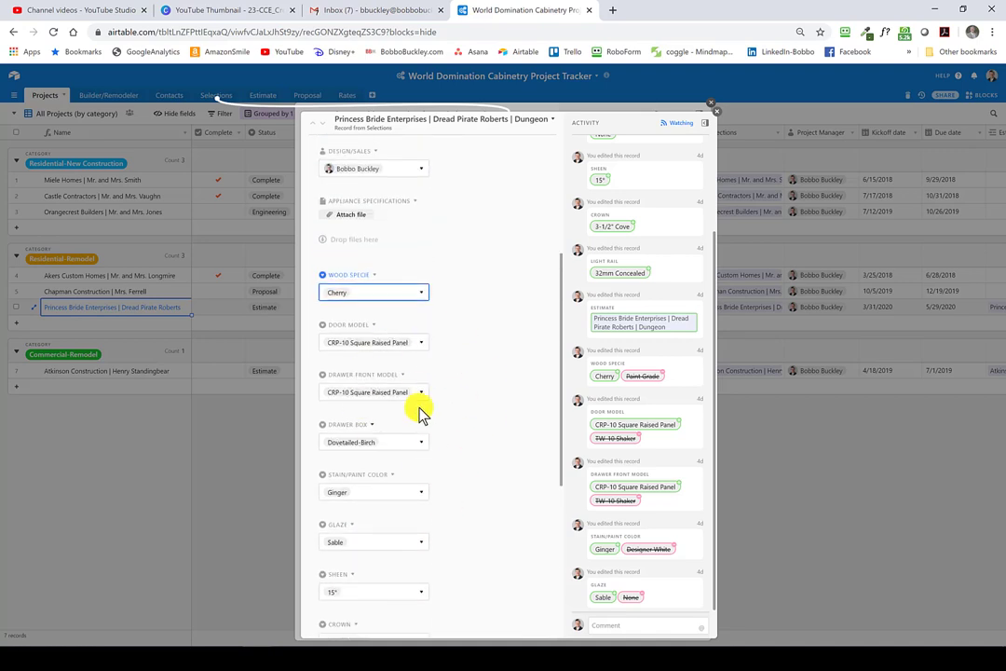
pyautogui.scroll(-2, 420, 411)
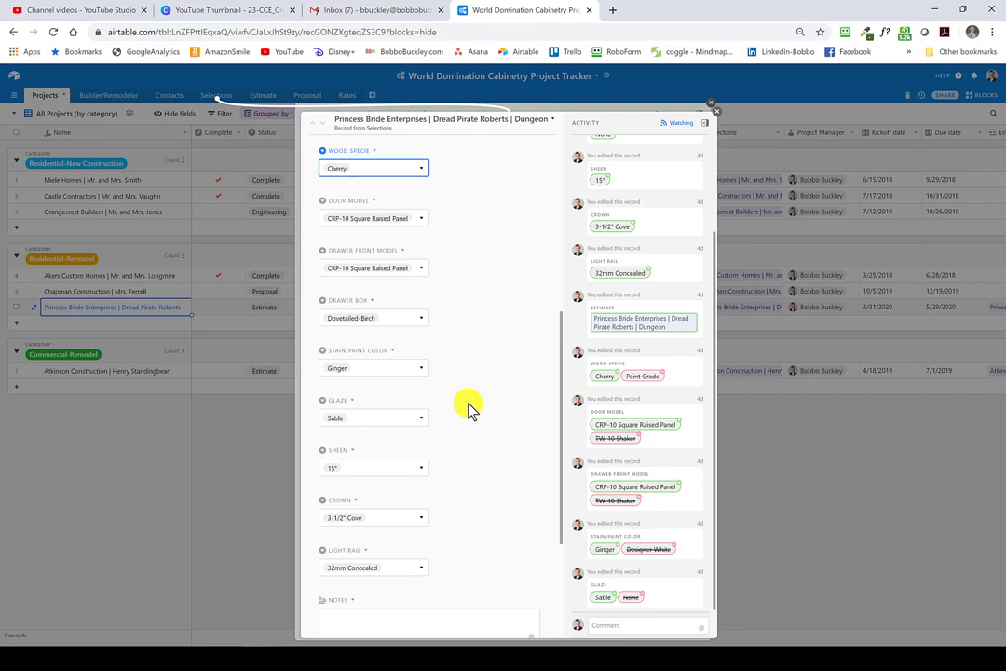
pyautogui.scroll(-3, 469, 407)
pyautogui.scroll(7, 469, 407)
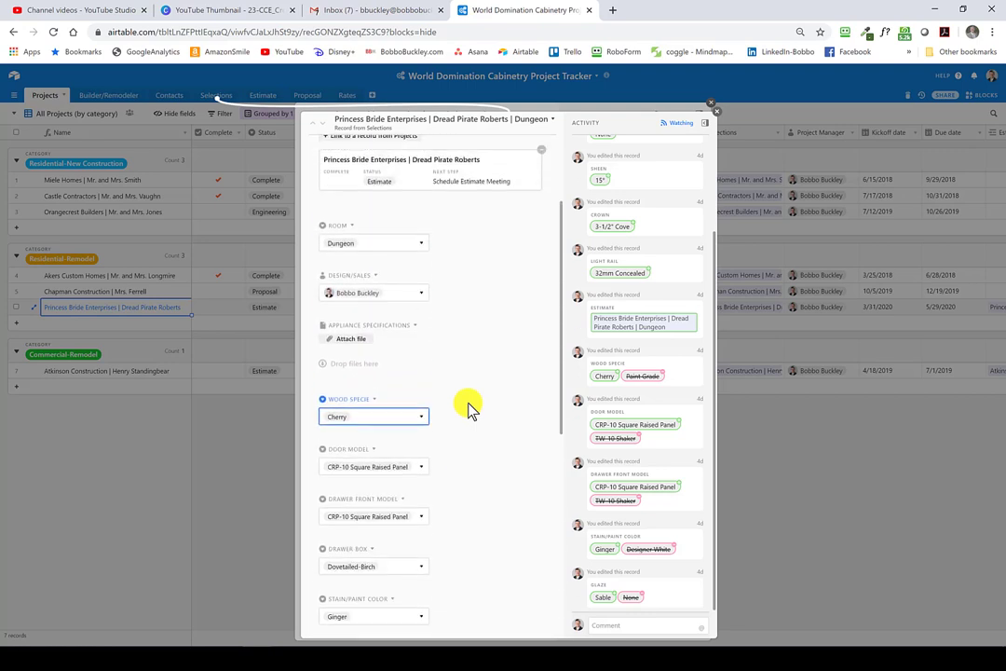
pyautogui.scroll(3, 469, 407)
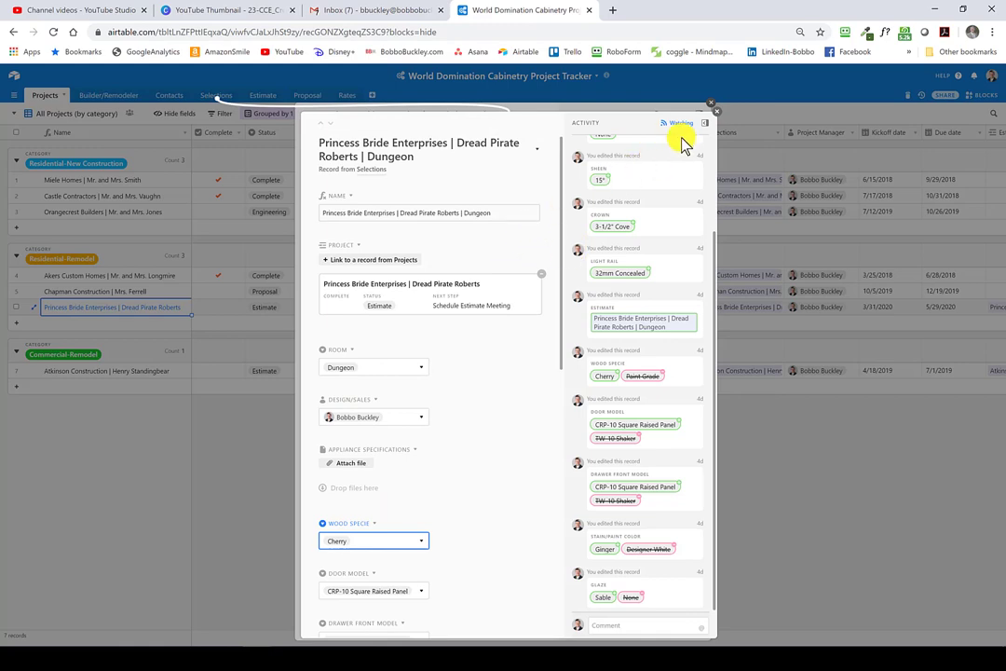
pyautogui.click(717, 112)
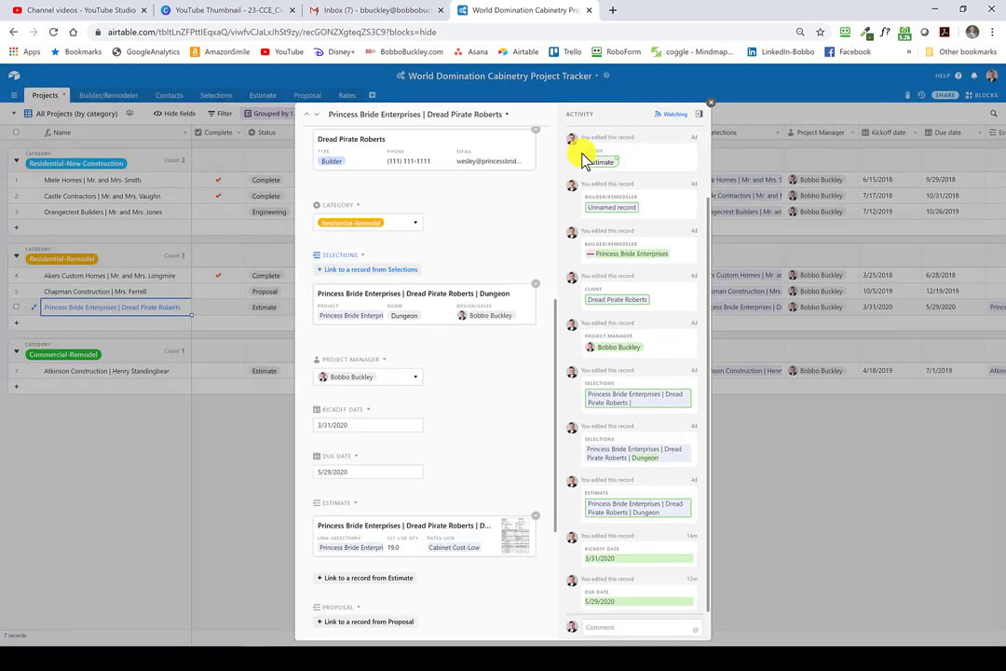
# Step: Close and reopen the Princess Bride Enterprises project record, and examine its estimate, proposal, photo and notes fields
pyautogui.click(677, 112)
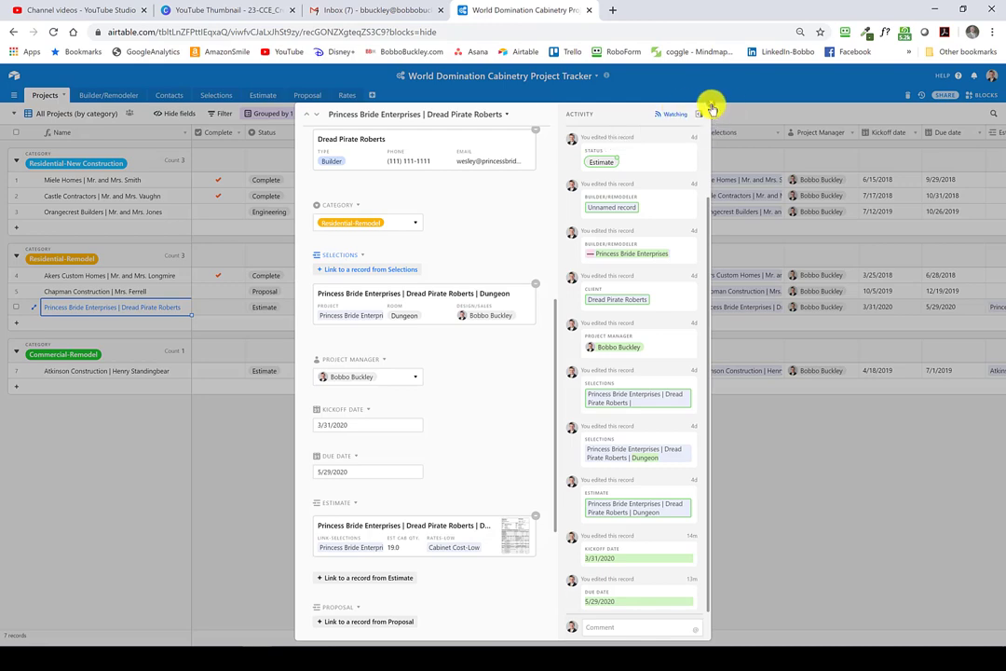
pyautogui.click(712, 108)
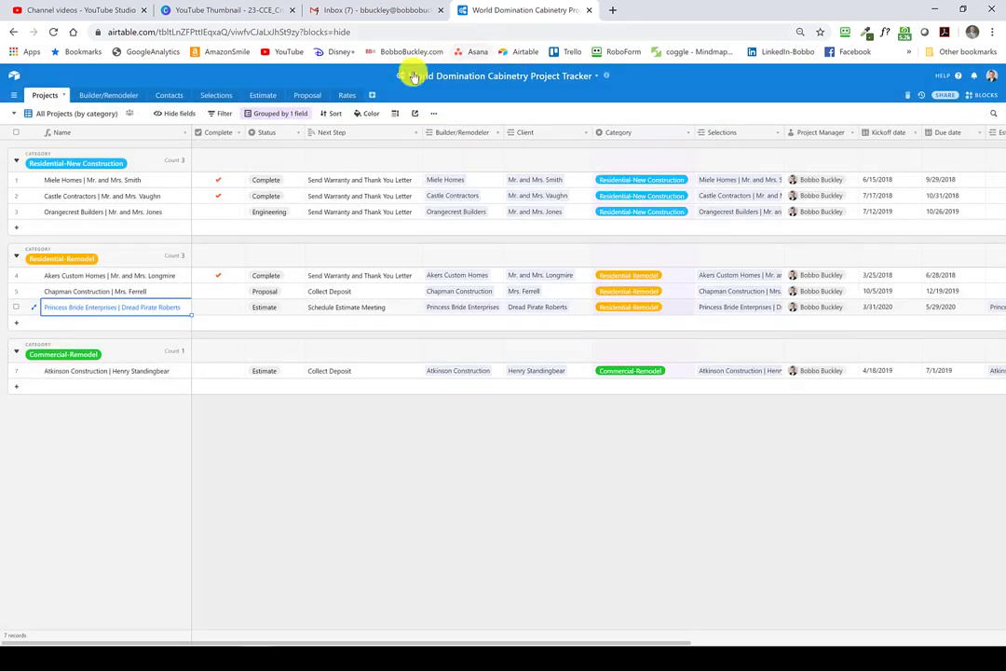
pyautogui.click(33, 313)
pyautogui.scroll(-5, 487, 334)
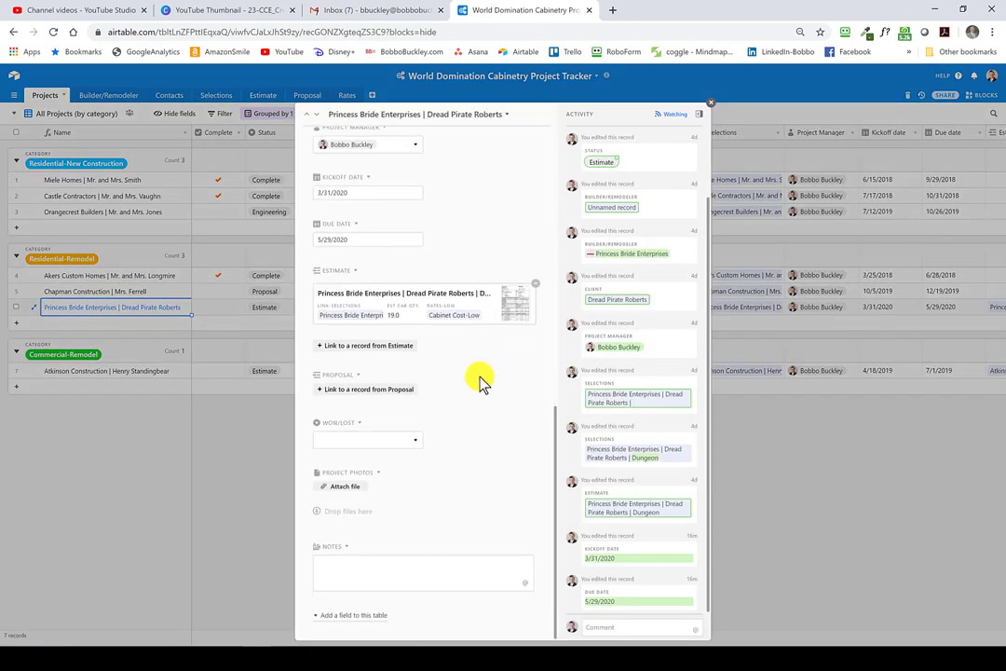
pyautogui.scroll(4, 432, 279)
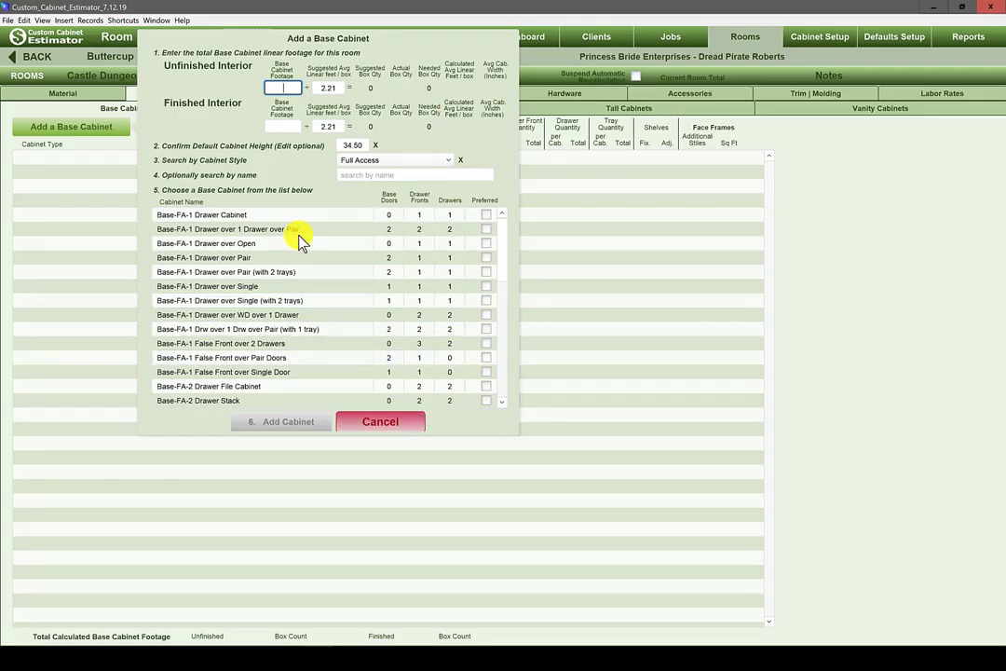
# Step: Switch back to Custom Cabinet Estimator, cancel the new base cabinet, and display the room's default materials
pyautogui.press('Escape')
pyautogui.click(81, 92)
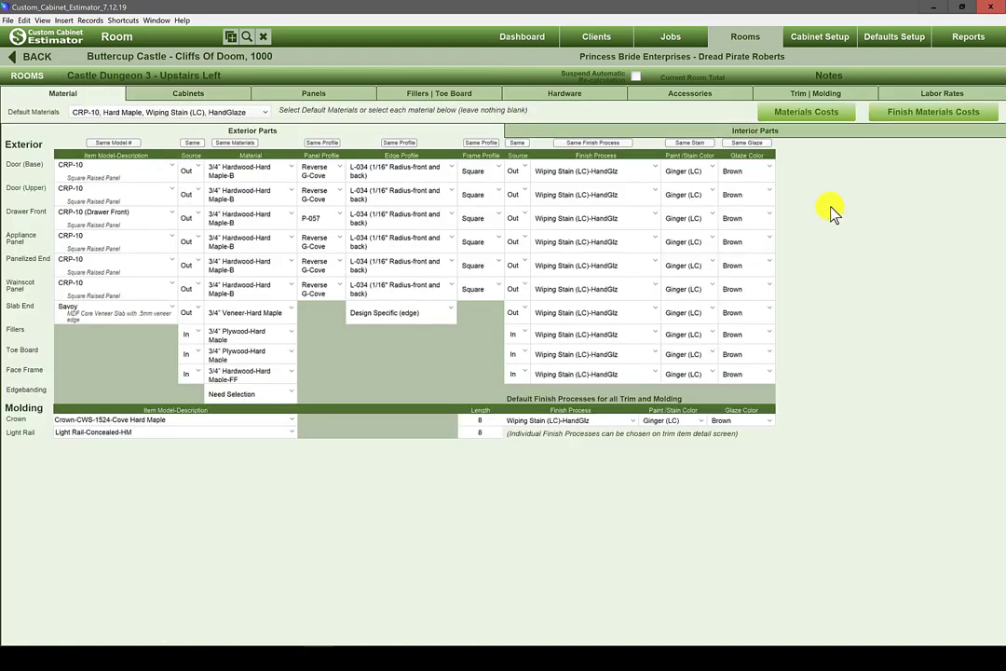
# Step: Set the glaze color to Sable (black) for all parts and choose Cherry-Ginger-WT-4219 as the edgebanding
pyautogui.click(771, 170)
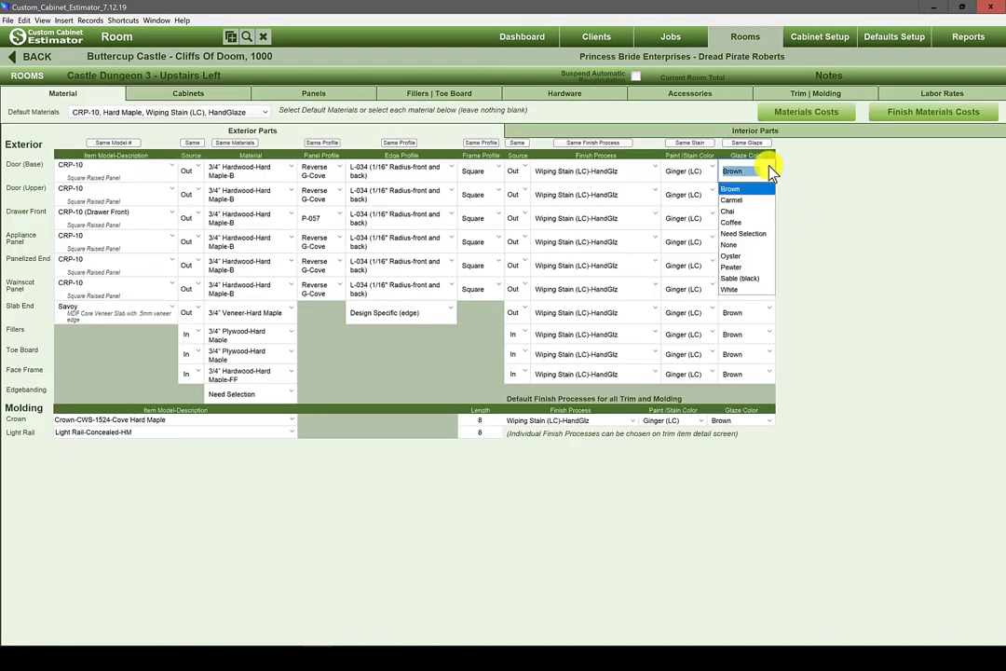
pyautogui.click(741, 278)
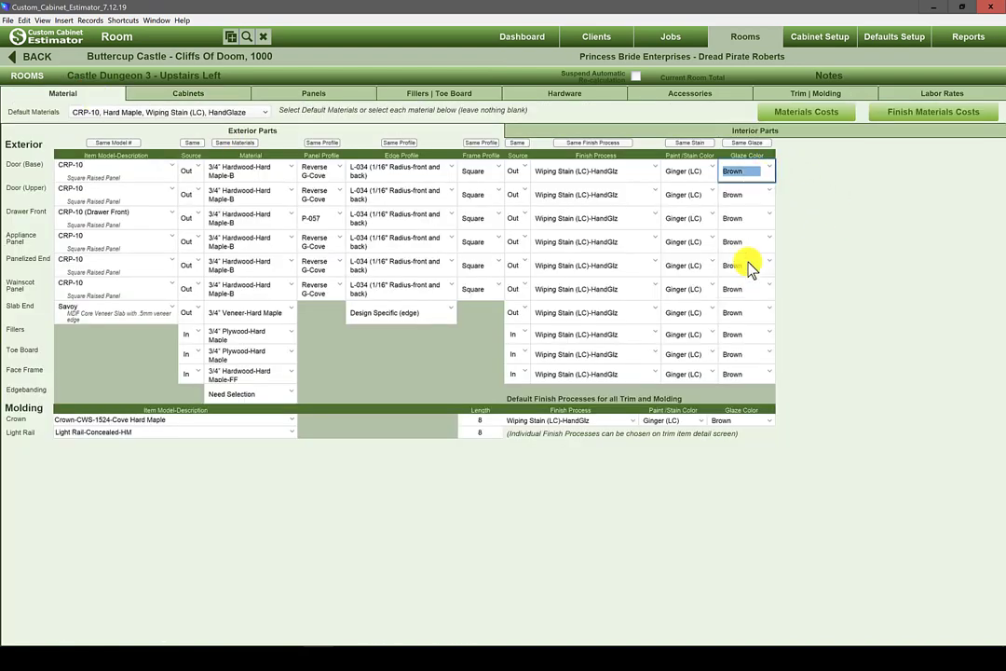
pyautogui.click(748, 144)
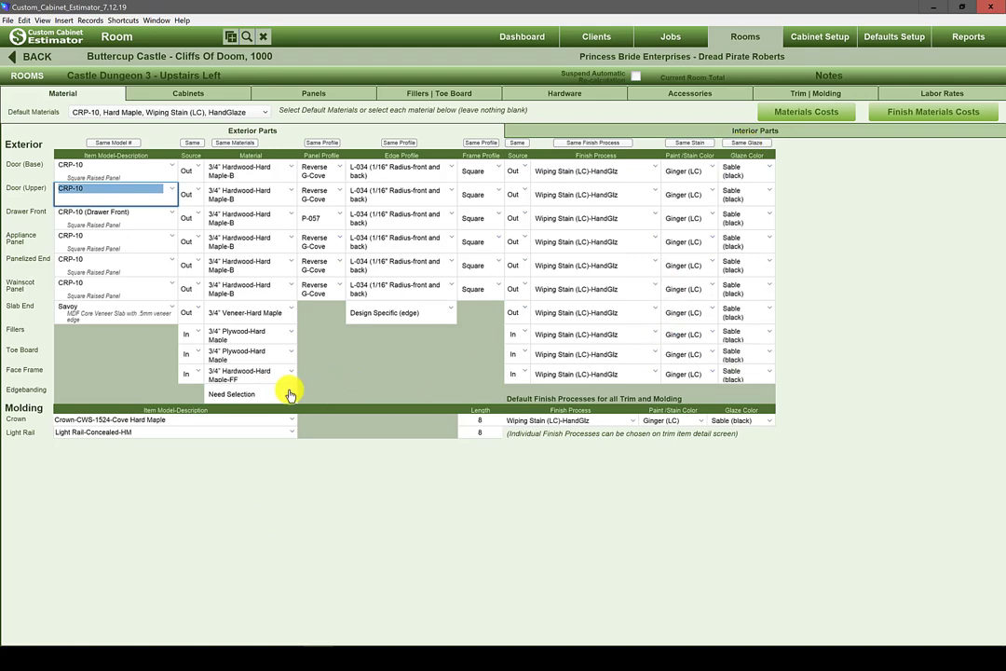
pyautogui.click(290, 394)
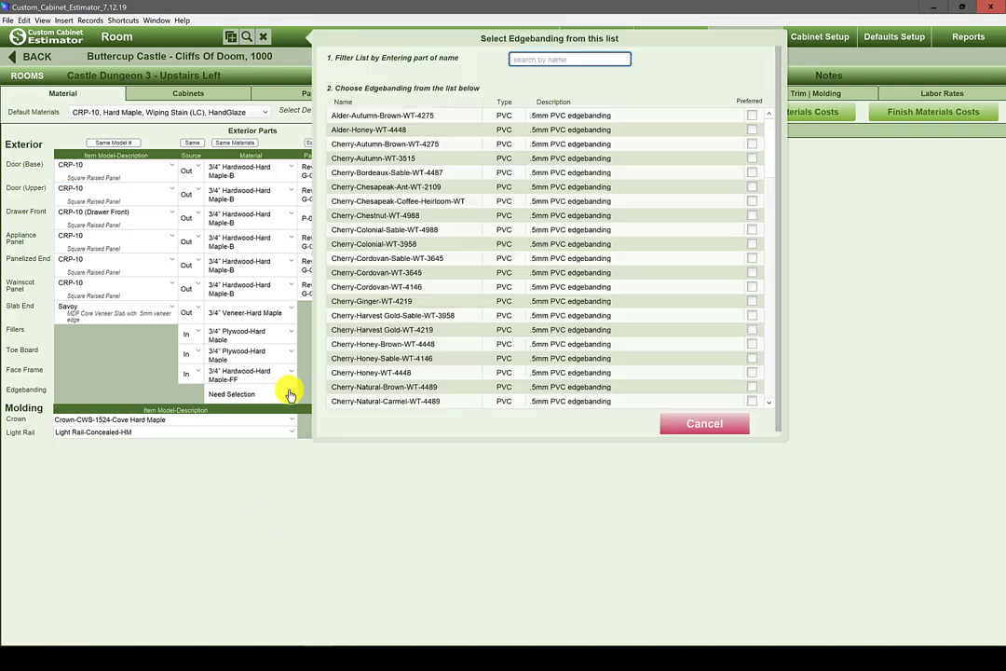
pyautogui.click(379, 303)
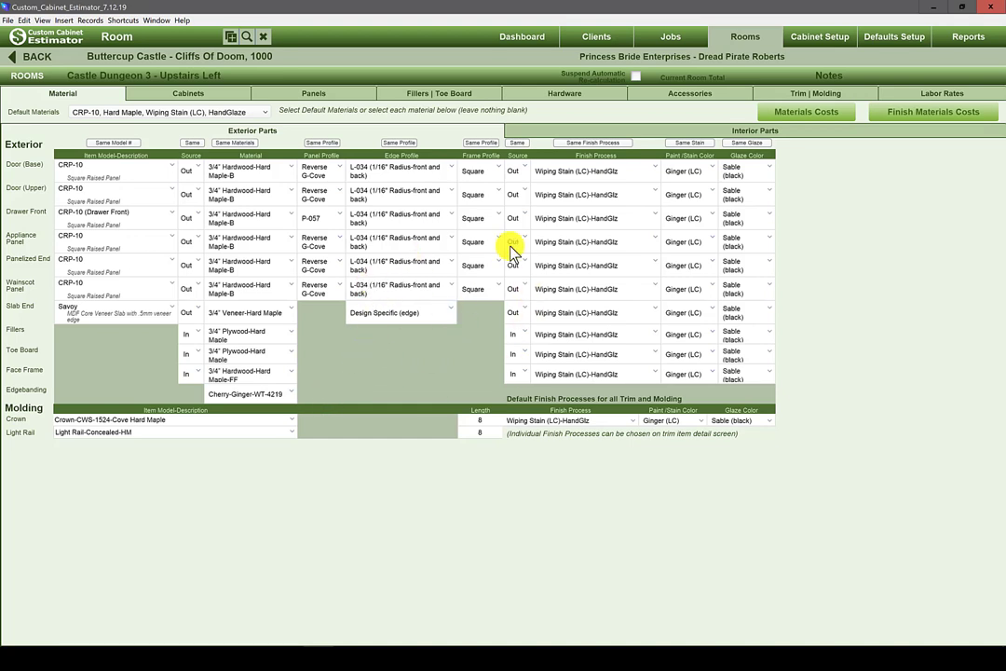
# Step: Display the room's base cabinets, and switch to Airtable to view and close the project's linked Dungeon estimate record
pyautogui.click(189, 97)
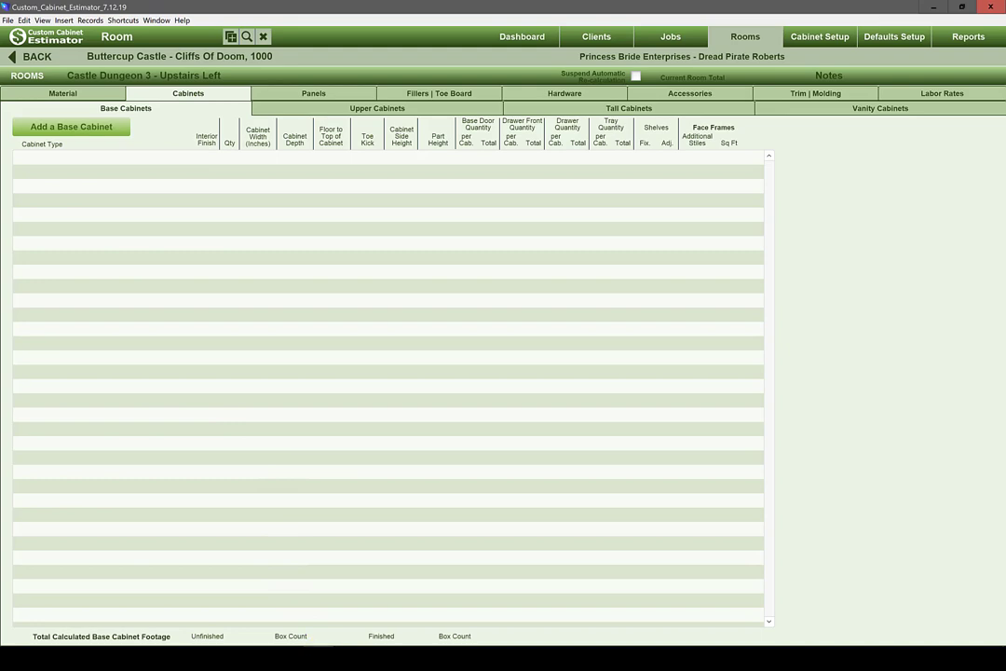
pyautogui.click(224, 617)
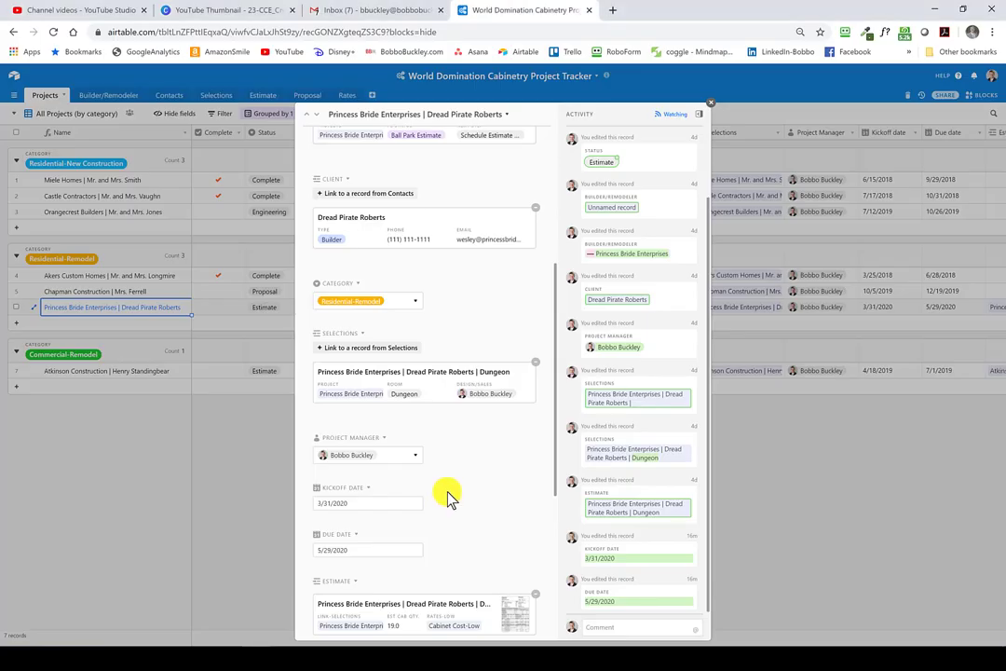
pyautogui.scroll(-1, 443, 491)
pyautogui.click(398, 484)
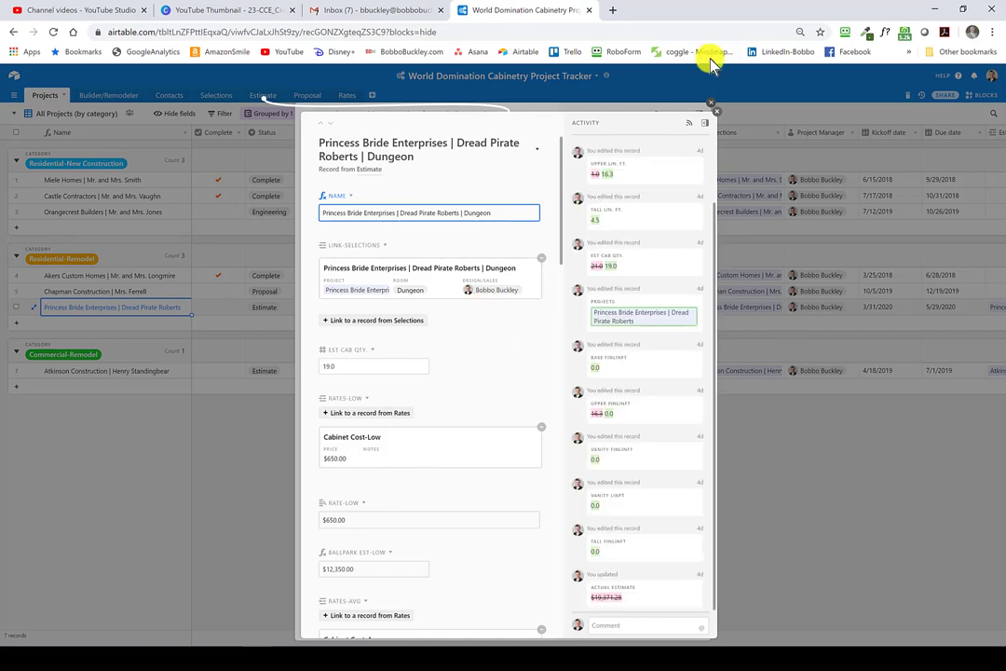
pyautogui.click(711, 104)
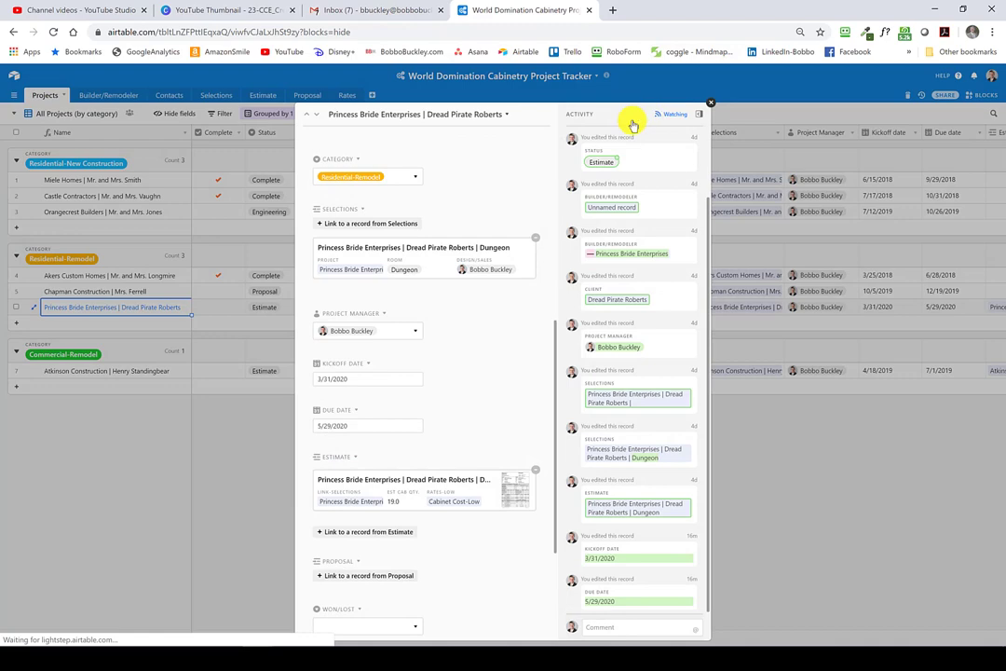
pyautogui.press('Escape')
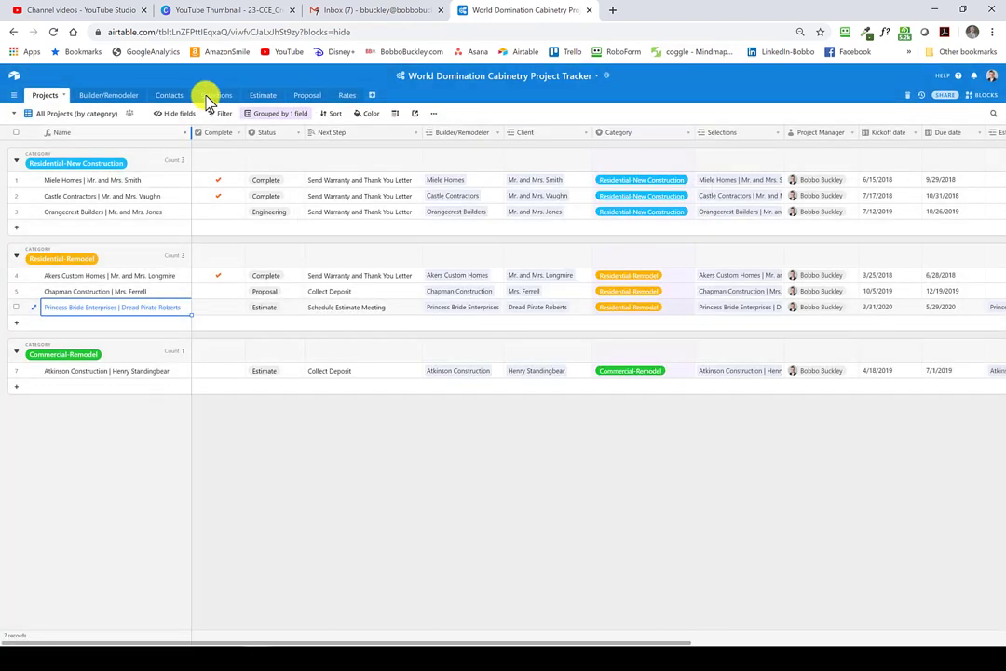
# Step: Review the ballpark estimates against the low, average and high cabinet rates, and examine the Dungeon estimate's linear footage fields
pyautogui.click(266, 97)
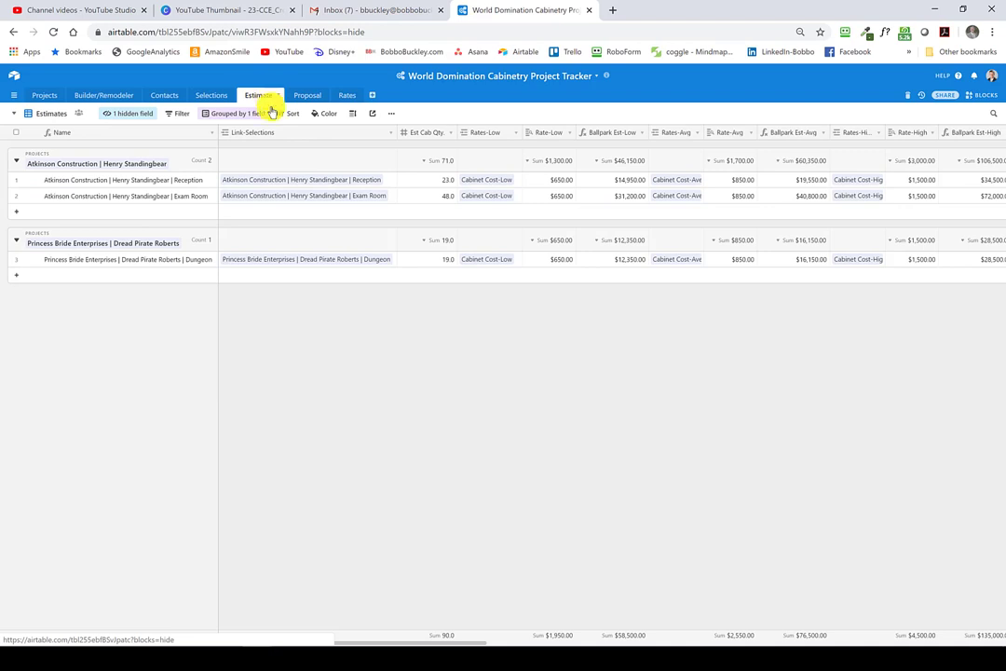
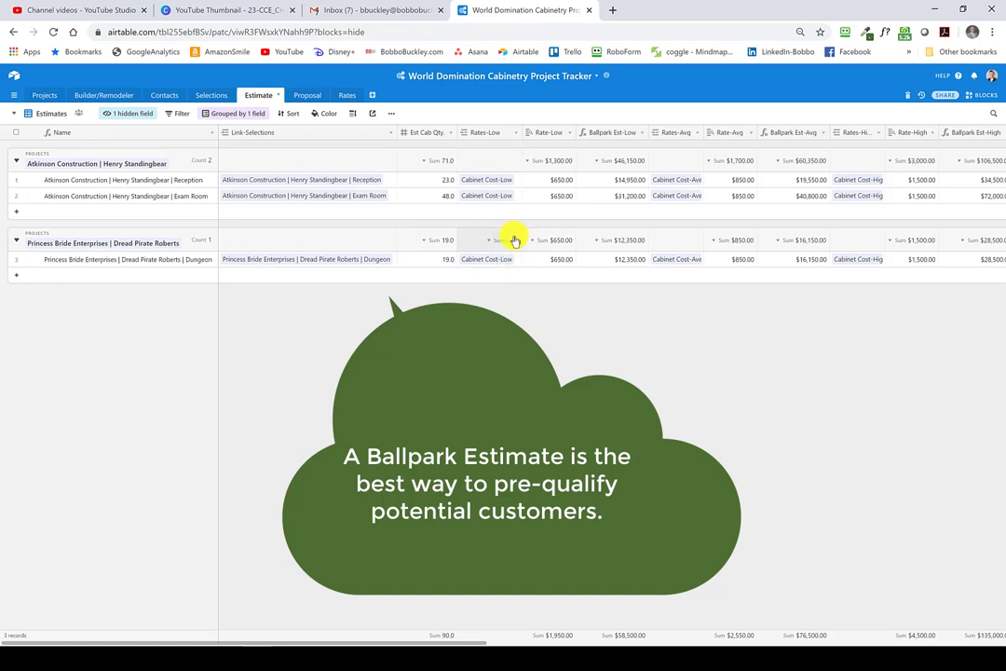
pyautogui.click(350, 96)
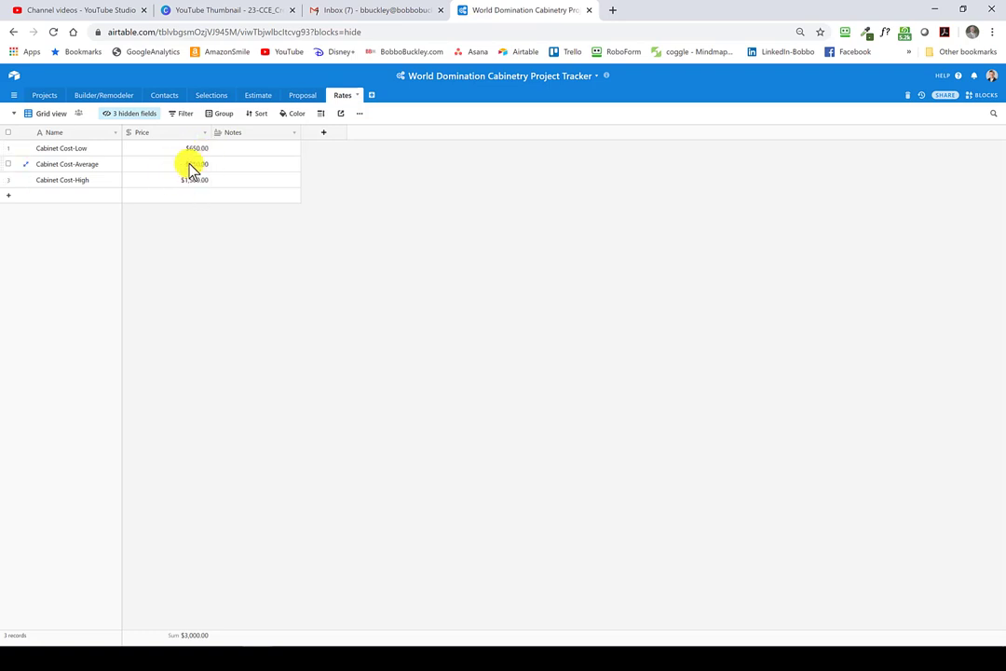
pyautogui.click(258, 97)
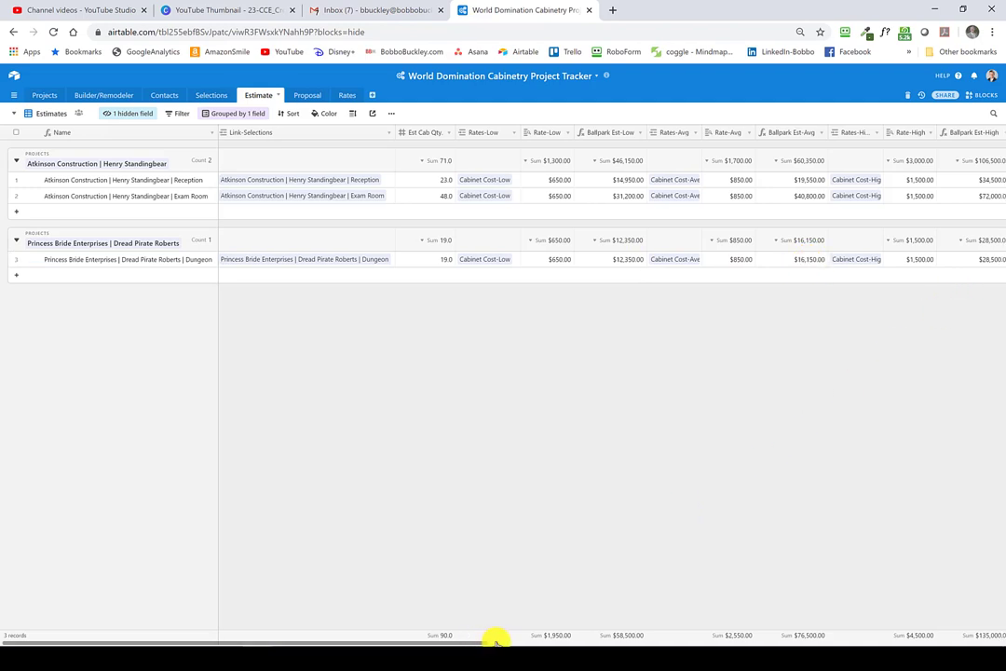
pyautogui.moveTo(494, 642); pyautogui.dragTo(573, 643)
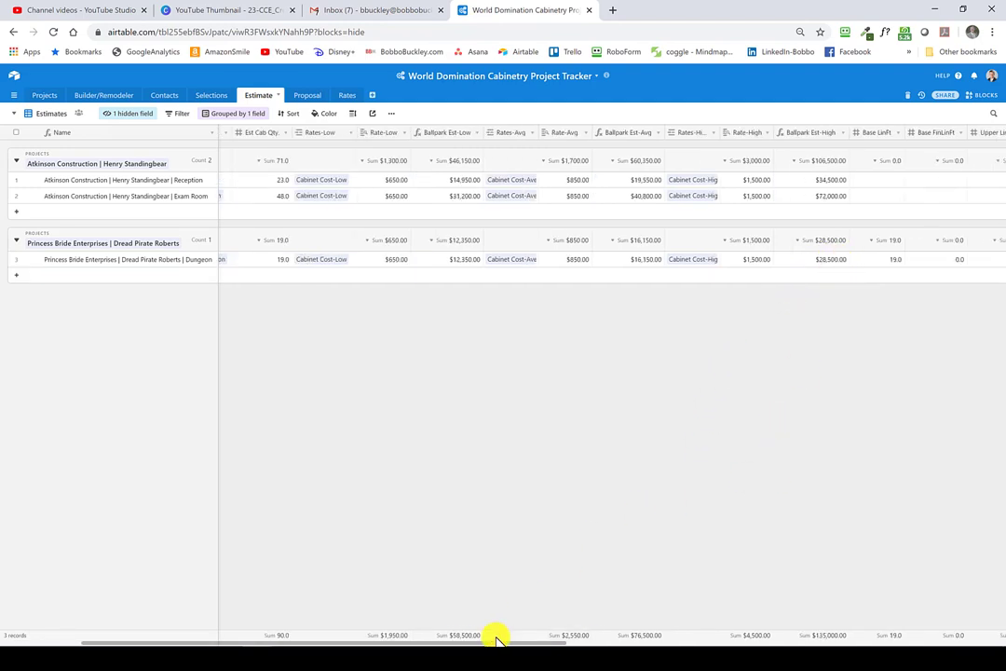
pyautogui.moveTo(494, 642); pyautogui.dragTo(671, 643)
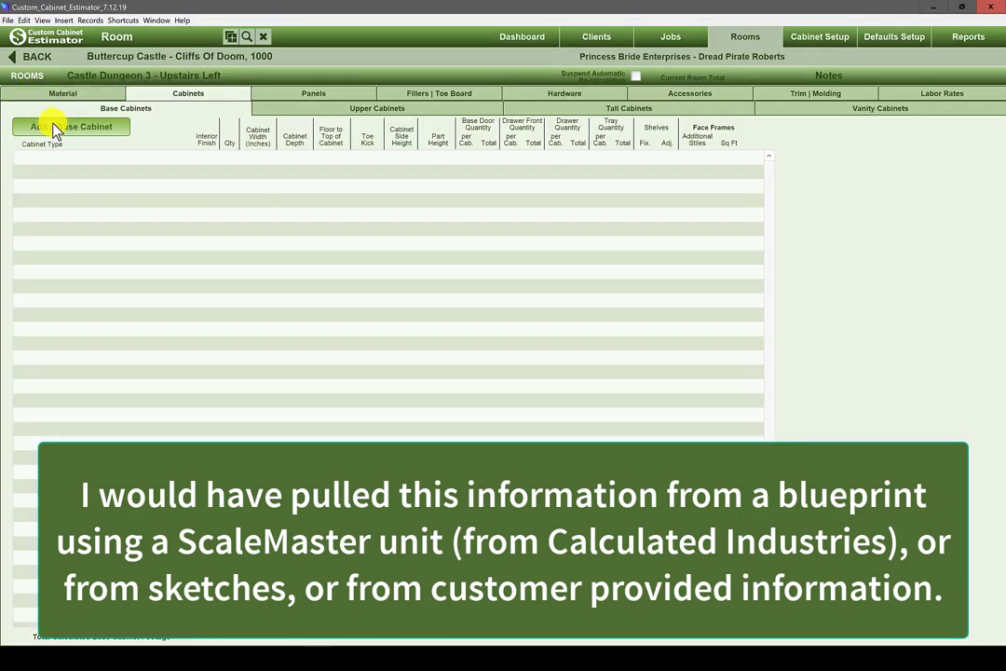
# Step: In Custom Cabinet Estimator, set the unfinished-interior base cabinet footage to 19 and add a Base-FA-1 False Front over Pair Doors cabinet
pyautogui.click(54, 126)
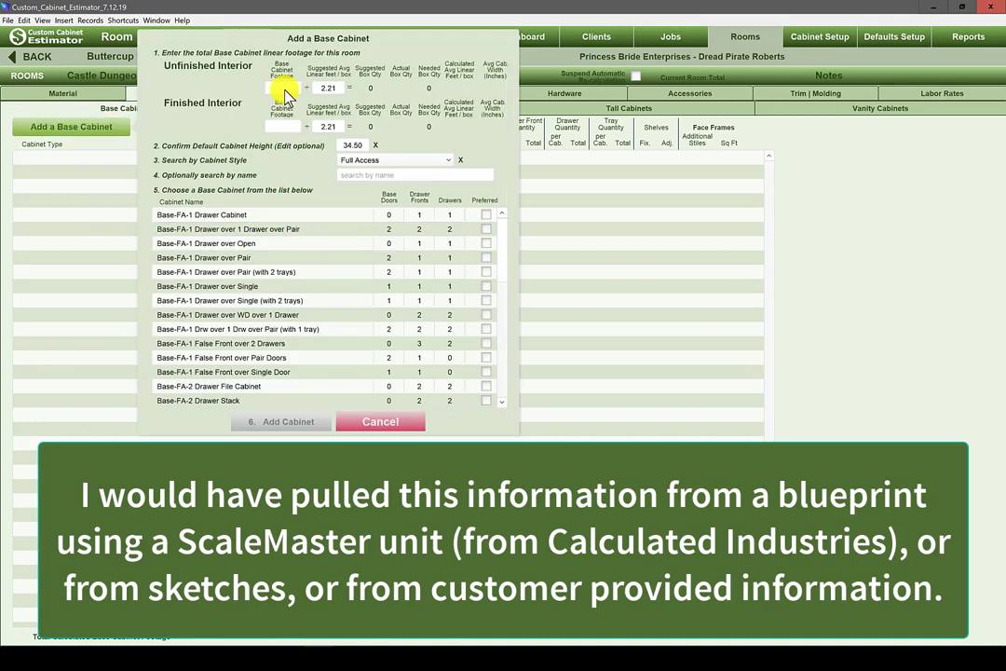
pyautogui.click(283, 89)
pyautogui.write('19')
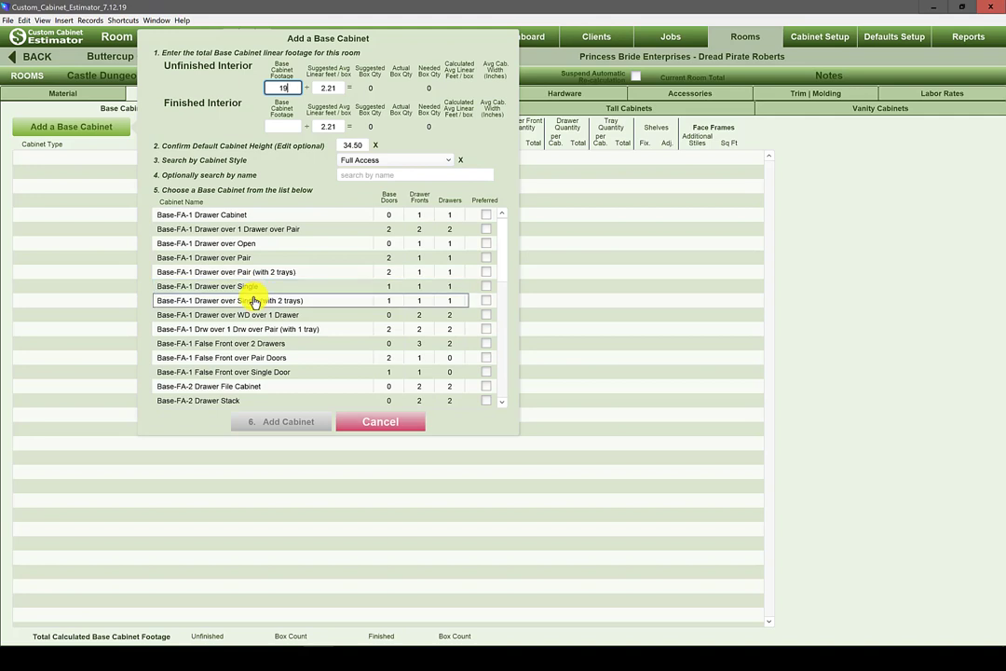
pyautogui.click(221, 362)
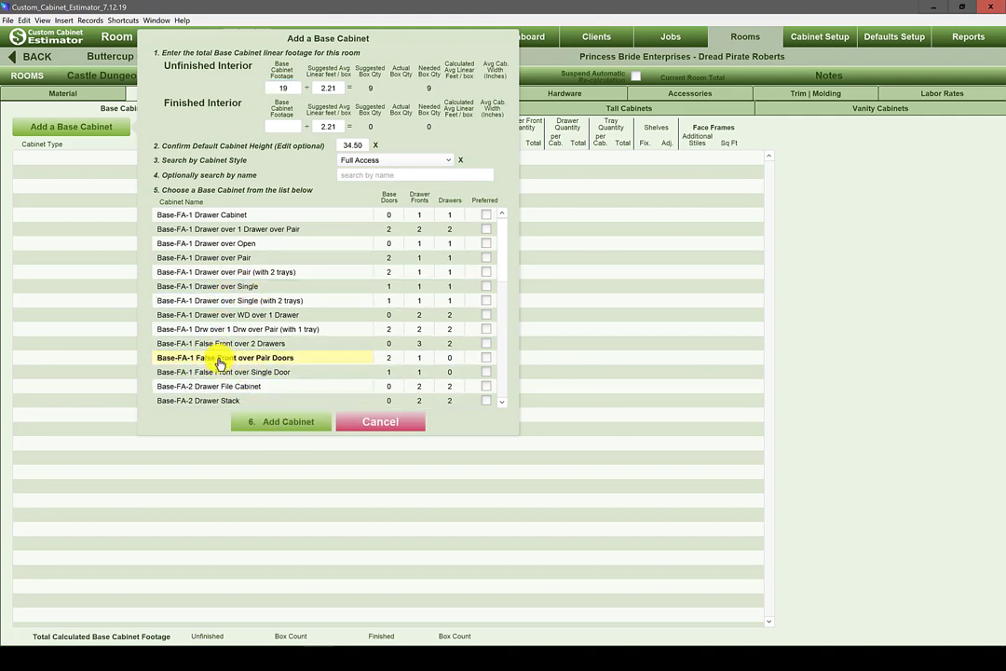
pyautogui.click(279, 425)
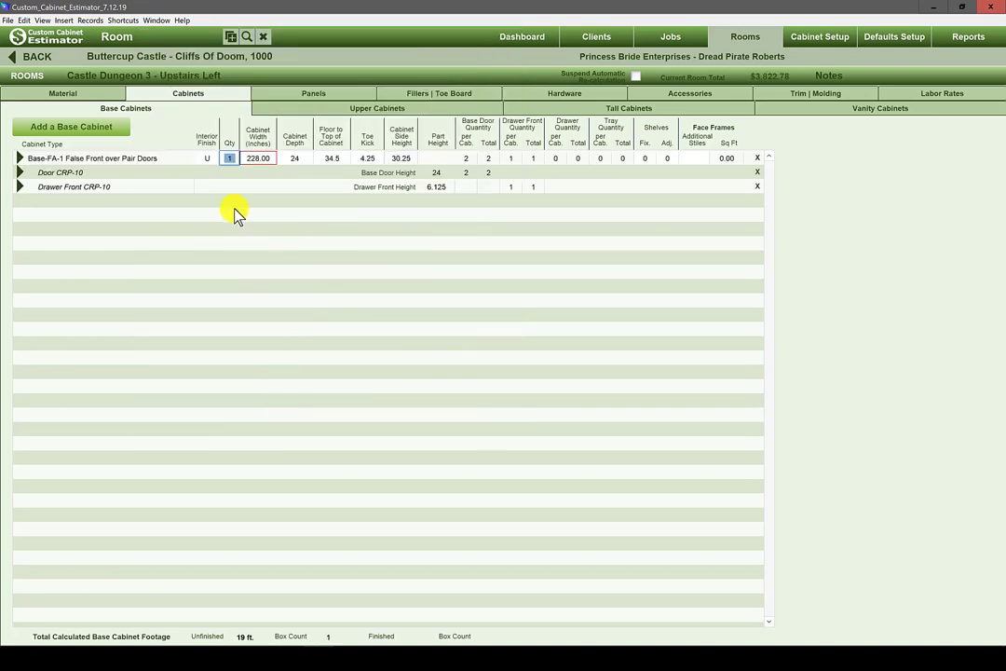
# Step: Add a Base-FA-3 Drawer Stack cabinet to the room's base cabinets
pyautogui.click(84, 135)
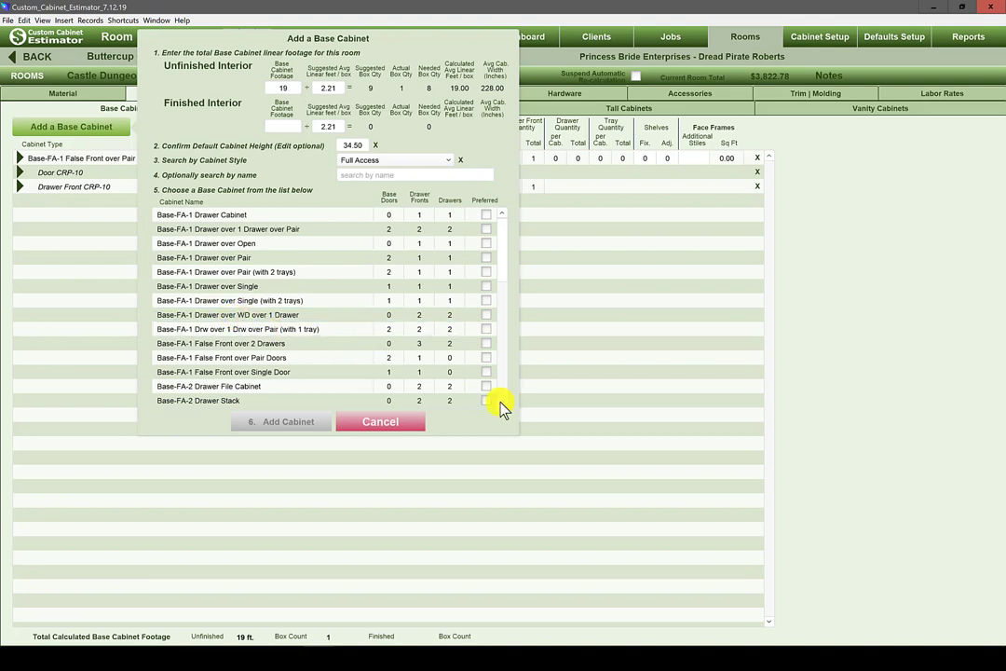
pyautogui.scroll(-3, 501, 408)
pyautogui.click(261, 389)
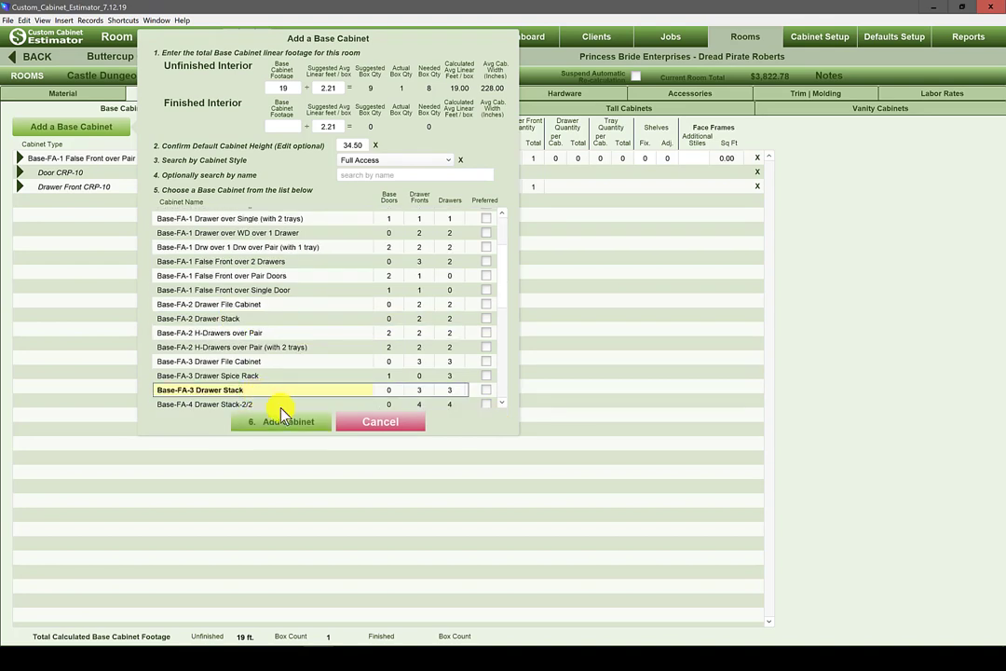
pyautogui.click(287, 421)
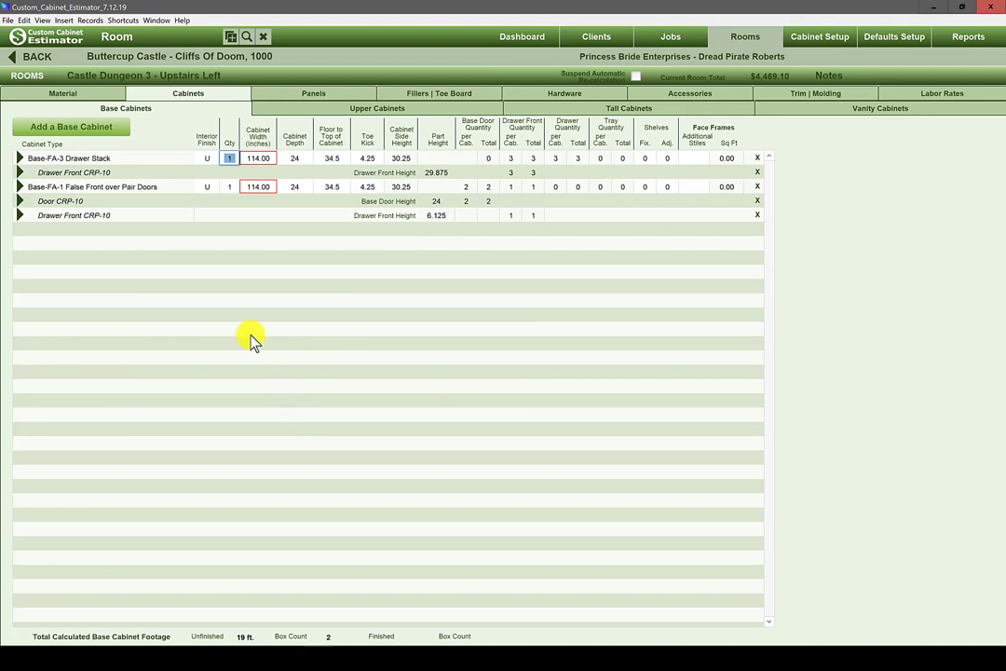
# Step: Add a Base-FA-1 Drawer over Pair base cabinet and set its quantity to 4
pyautogui.click(51, 126)
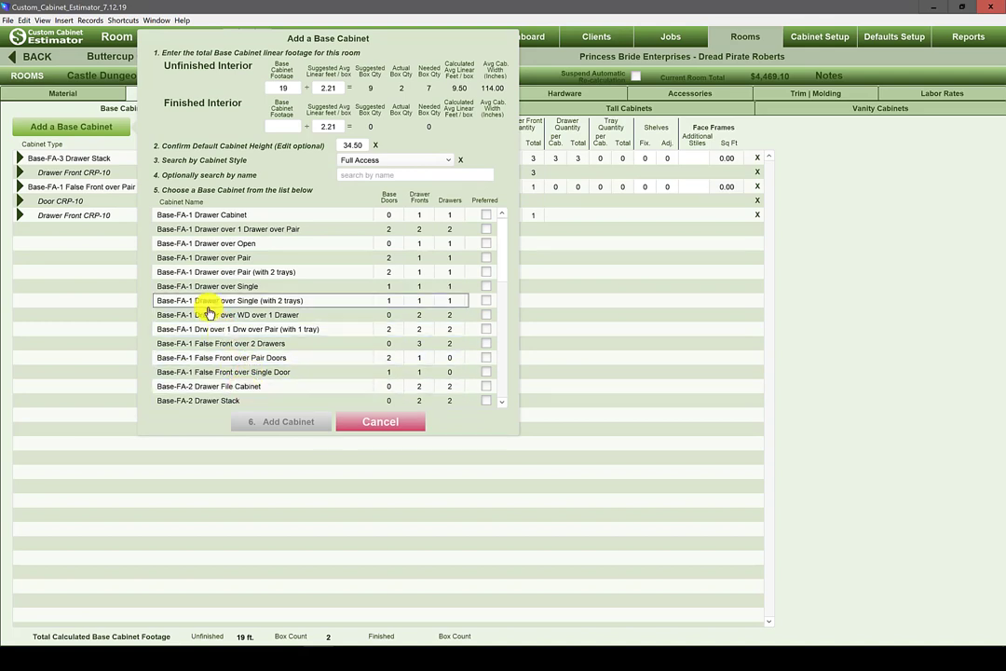
pyautogui.click(215, 260)
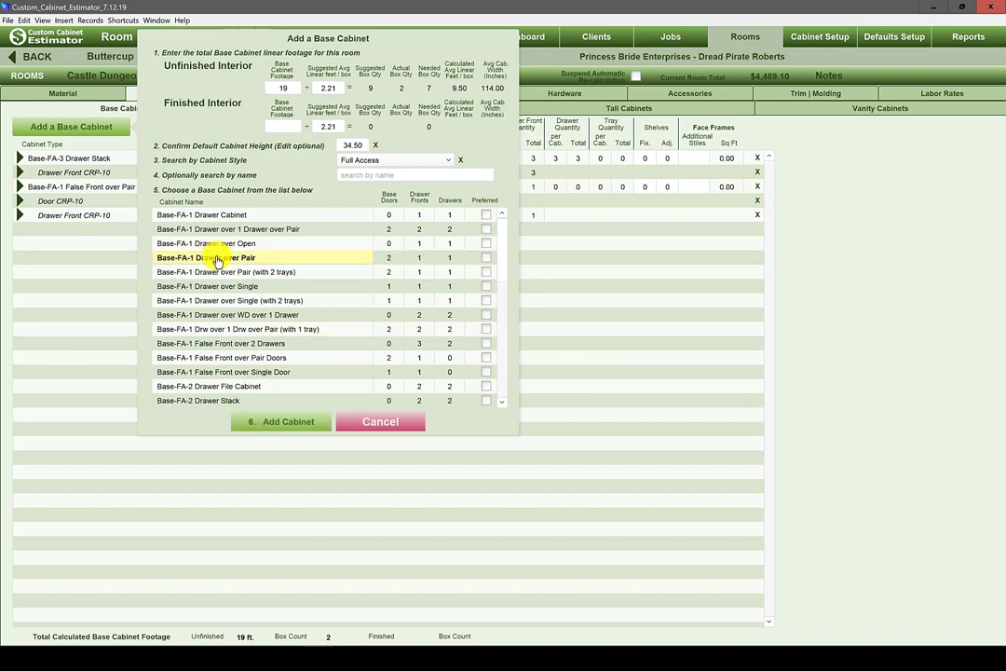
pyautogui.click(269, 422)
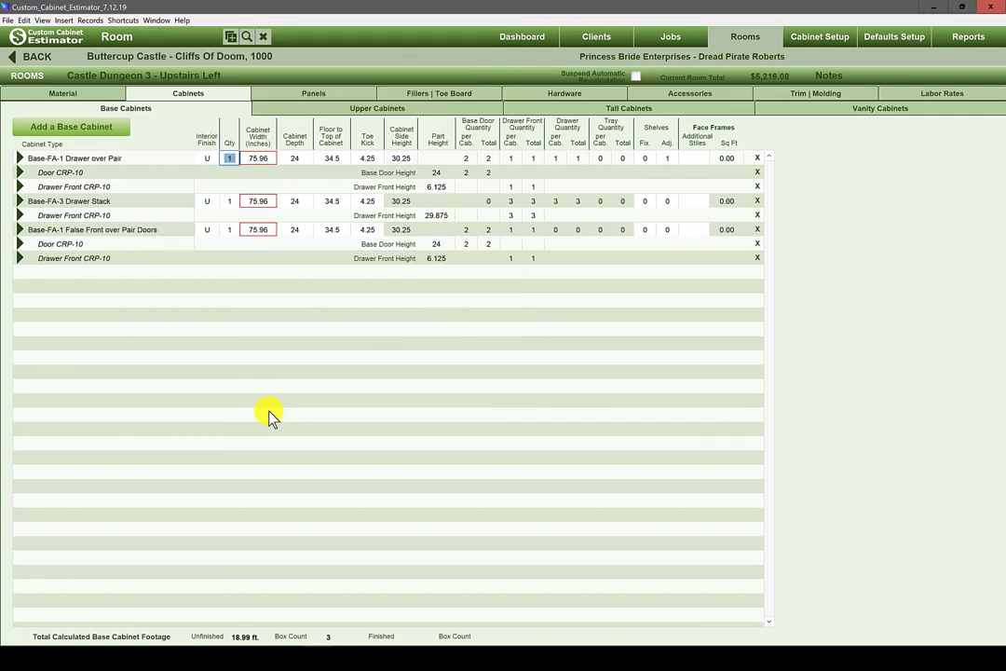
pyautogui.write('4')
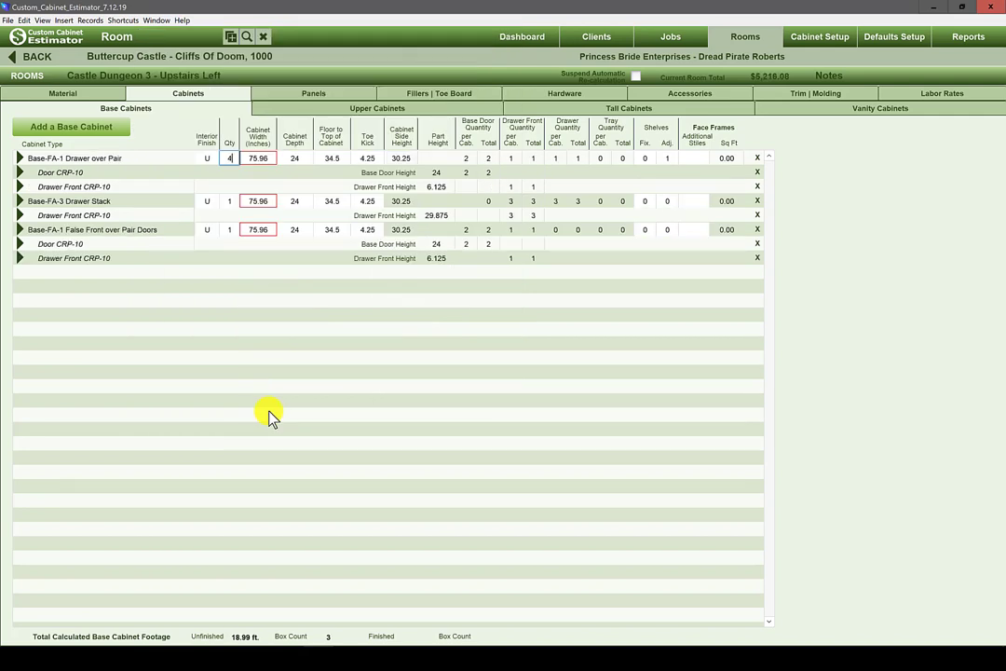
# Step: Add a Base-FA-1 Drawer over Single base cabinet and set its quantity to 3
pyautogui.click(84, 130)
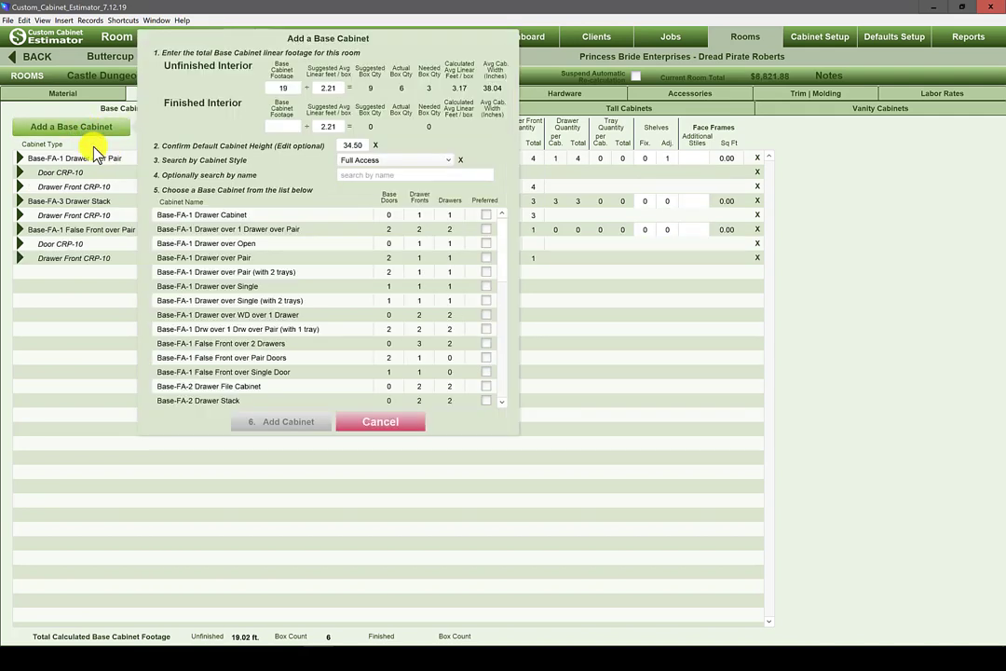
pyautogui.click(225, 289)
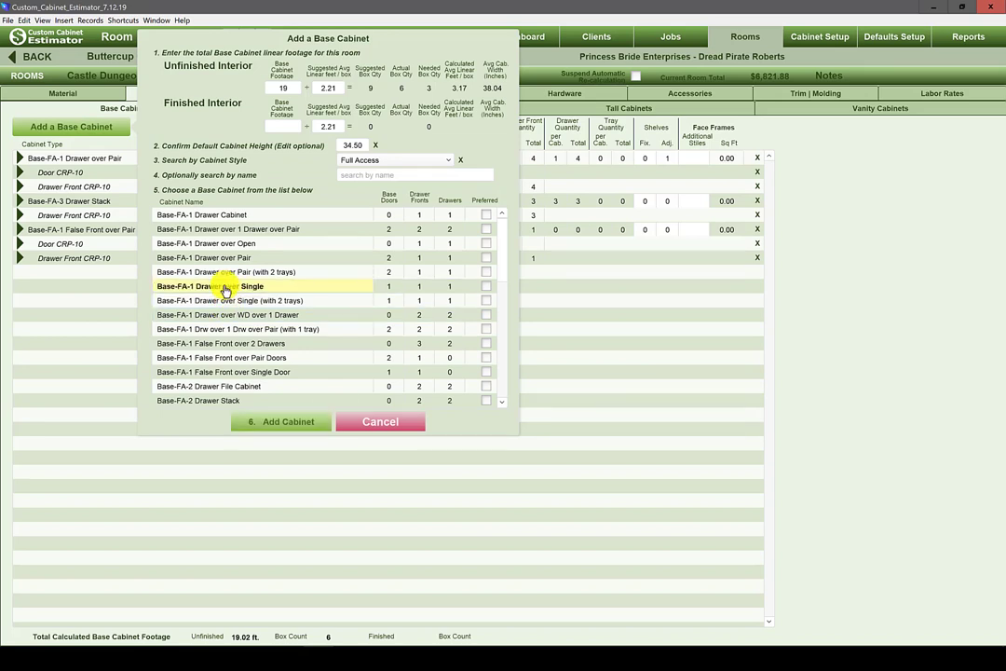
pyautogui.click(276, 427)
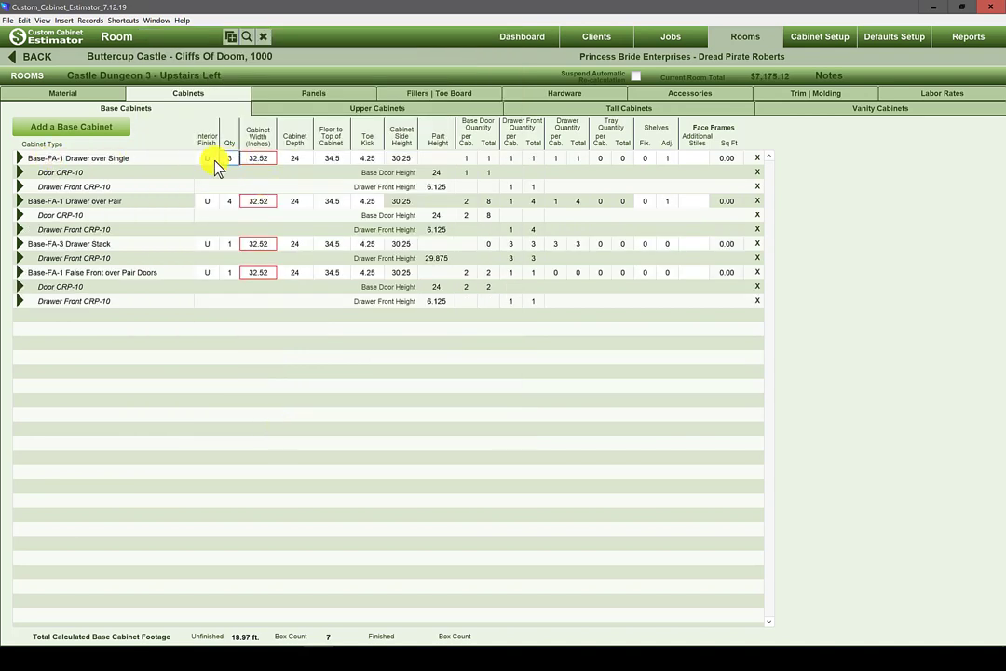
pyautogui.click(235, 158)
pyautogui.write('3')
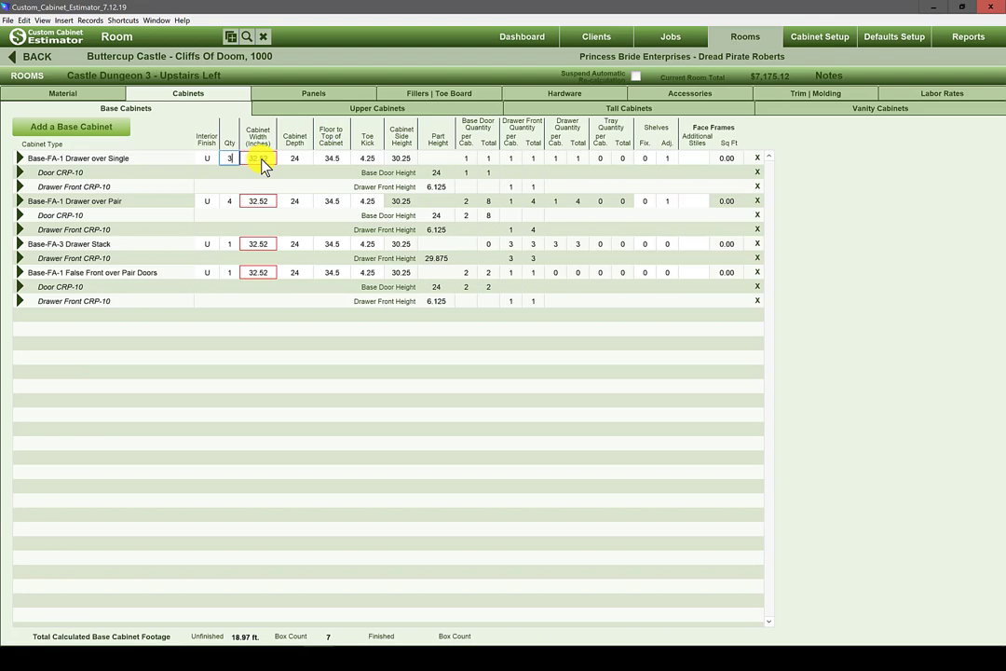
# Step: Open the base cabinet selection, view the Face Frame style's cabinet list, and restore the style filter to Full Access
pyautogui.click(84, 128)
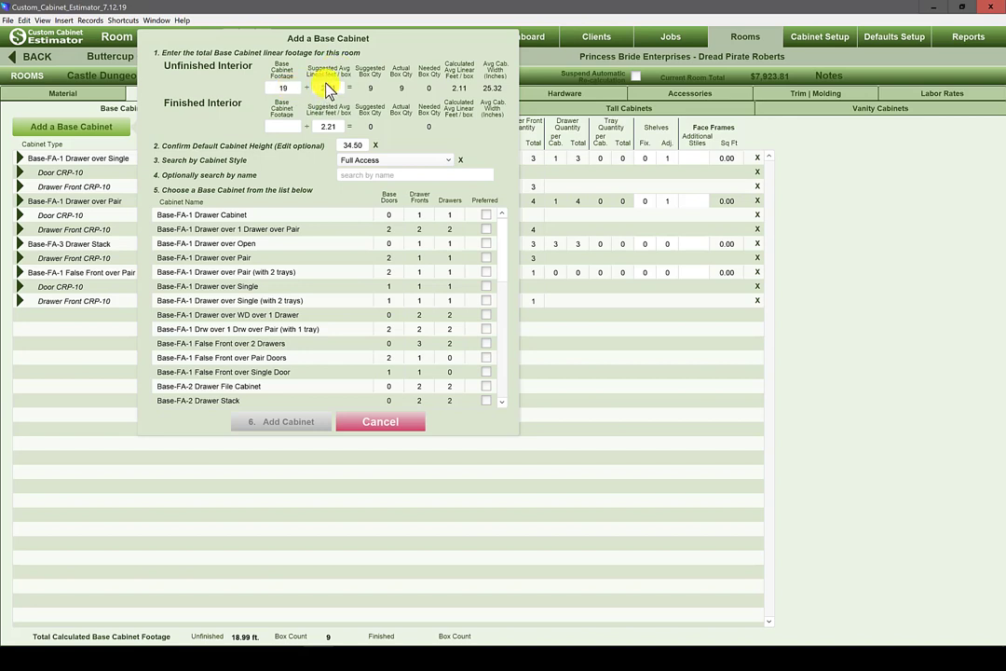
pyautogui.click(327, 89)
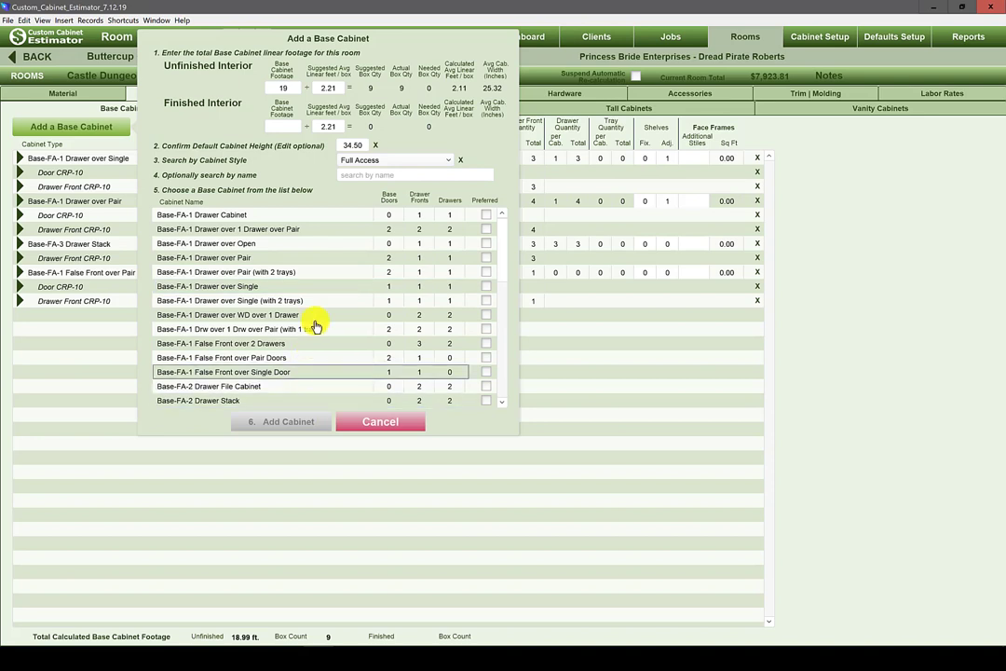
pyautogui.click(329, 221)
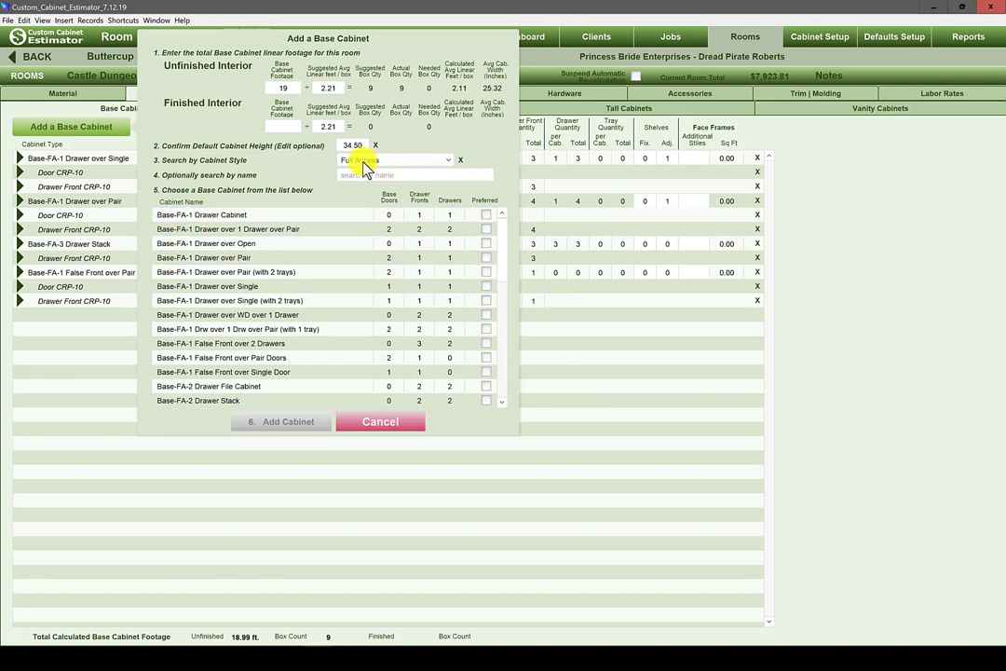
pyautogui.click(447, 164)
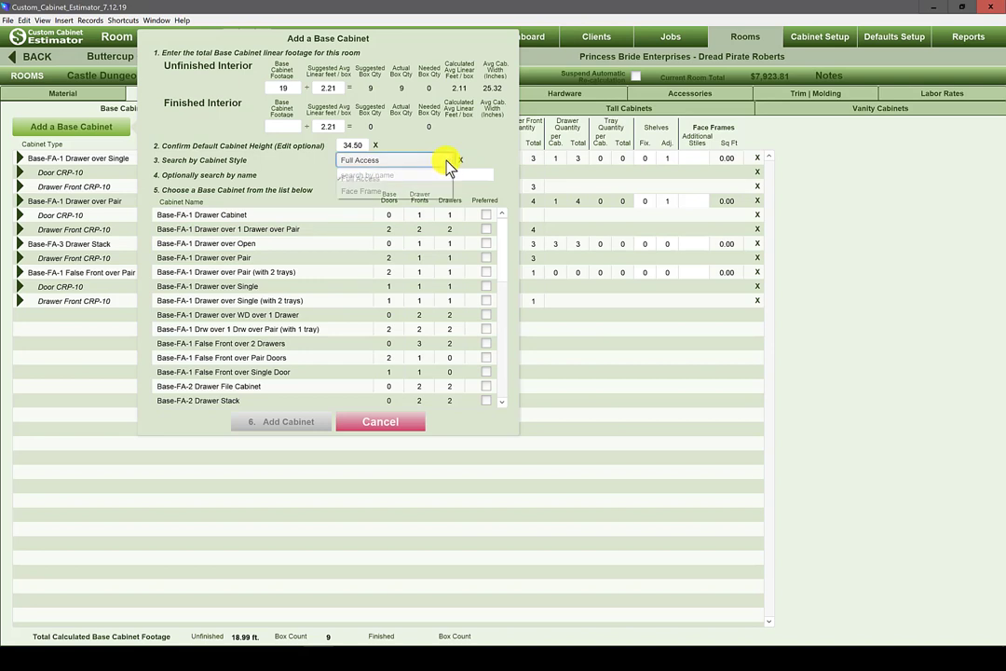
pyautogui.click(395, 192)
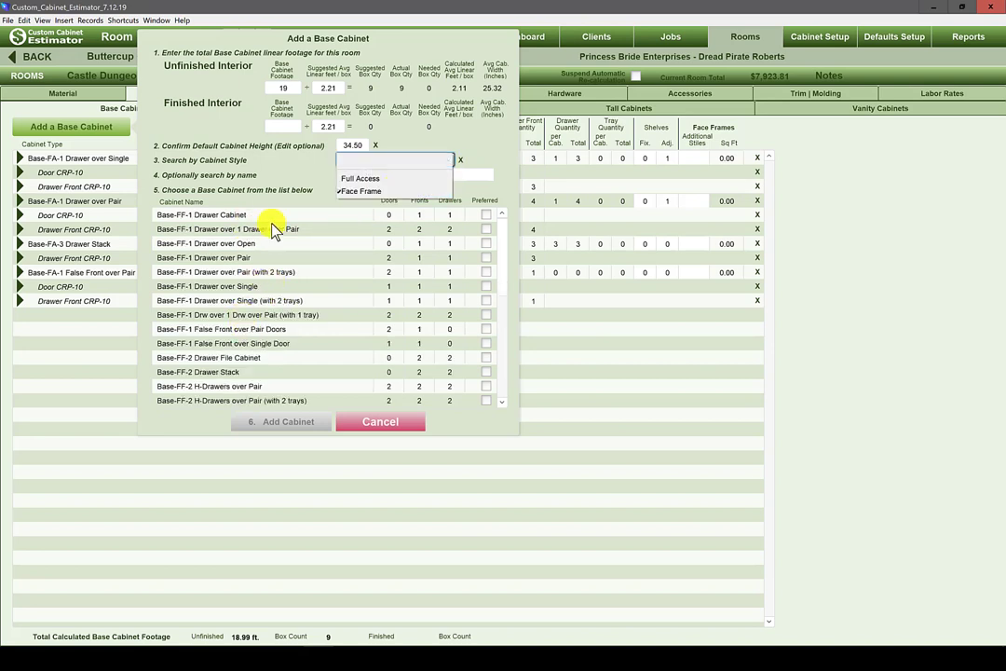
pyautogui.click(356, 178)
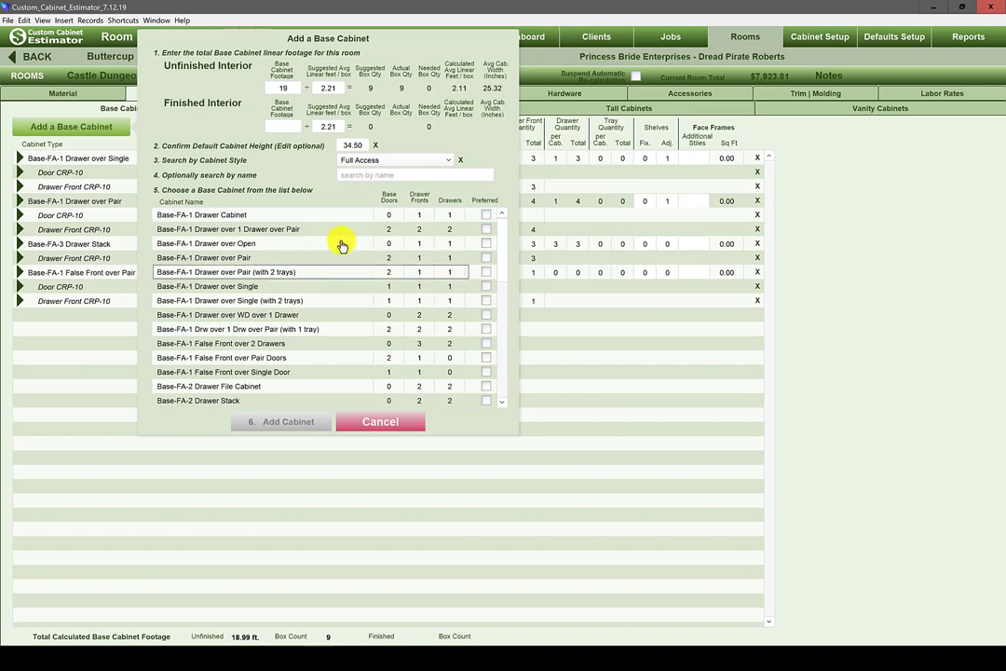
# Step: Mark the Base-FA 3 Drawer Stack, 1 False Front over Pair Doors, 1 Drawer over Single and 1 Drawer over Pair cabinets as preferred
pyautogui.click(353, 174)
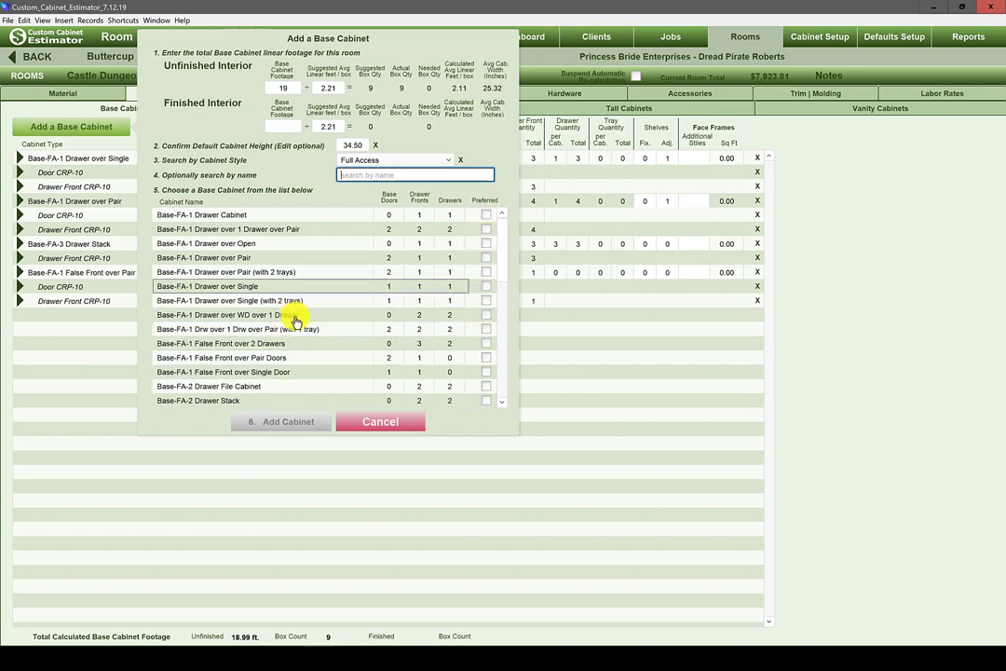
pyautogui.scroll(-3, 584, 498)
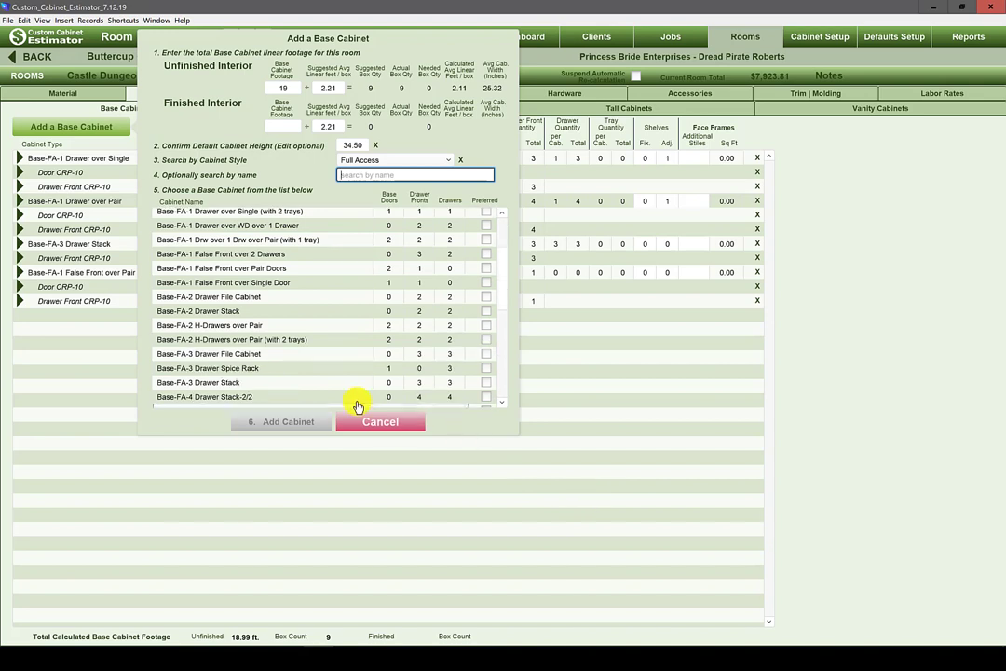
pyautogui.click(485, 383)
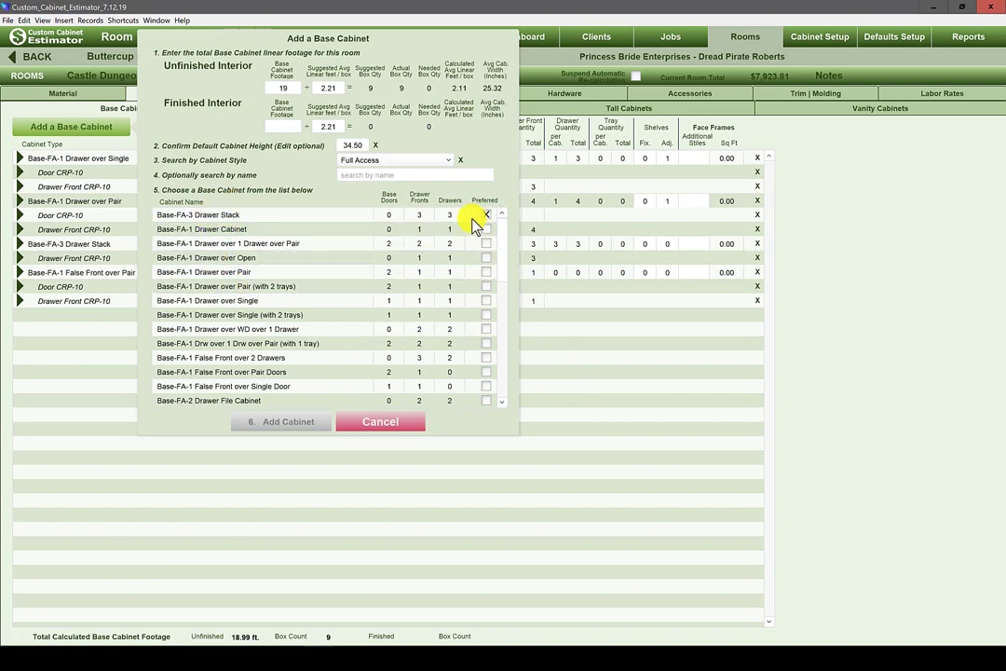
pyautogui.click(487, 373)
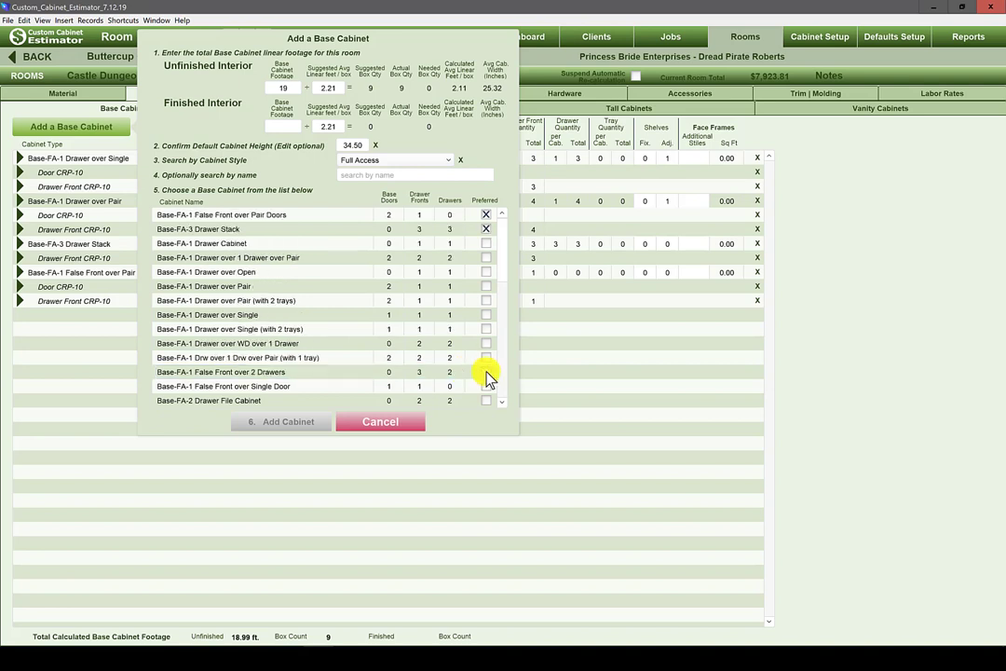
pyautogui.click(487, 314)
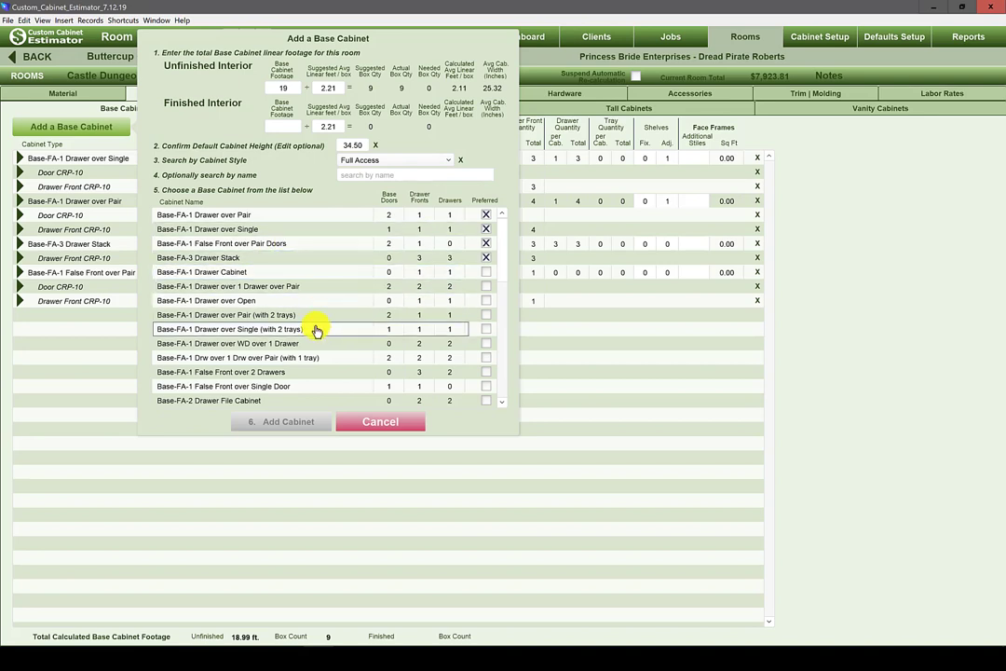
pyautogui.click(382, 425)
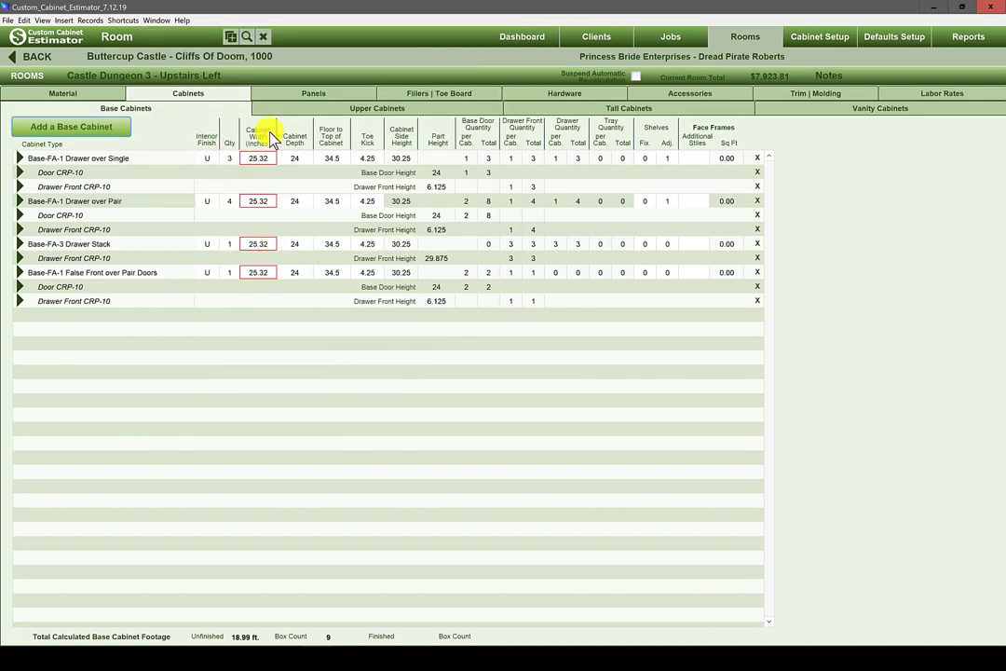
# Step: Open the room's upper cabinets and switch to Airtable to look up the Dungeon estimate's upper linear footage
pyautogui.click(377, 110)
pyautogui.moveTo(191, 660)
pyautogui.click(218, 611)
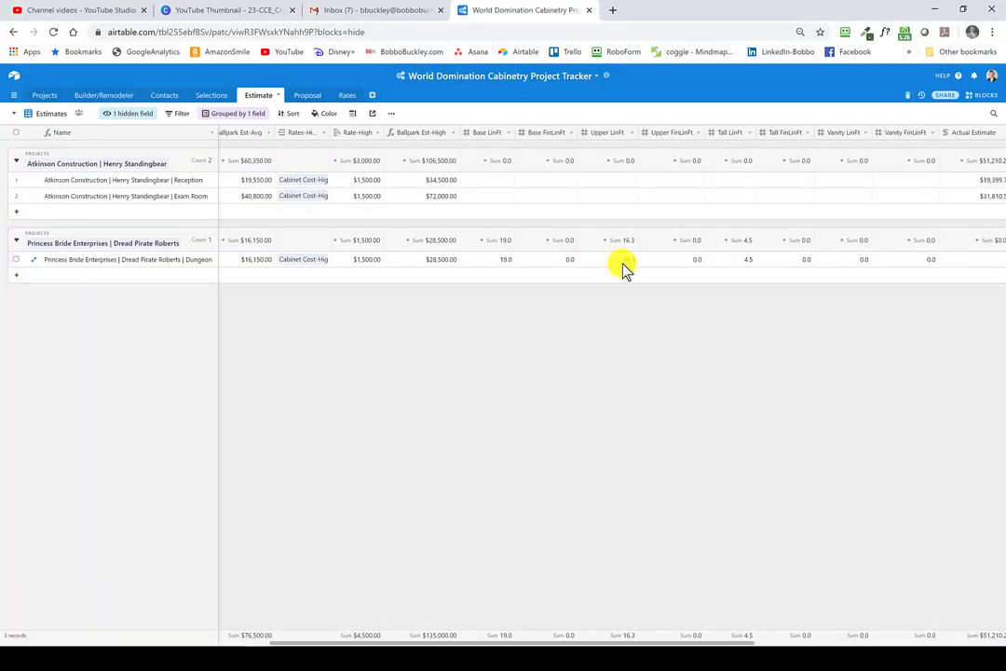
# Step: In Custom Cabinet Estimator, set the upper cabinet footage to 16.3 for unfinished interiors and 3 for finished interiors
pyautogui.click(331, 660)
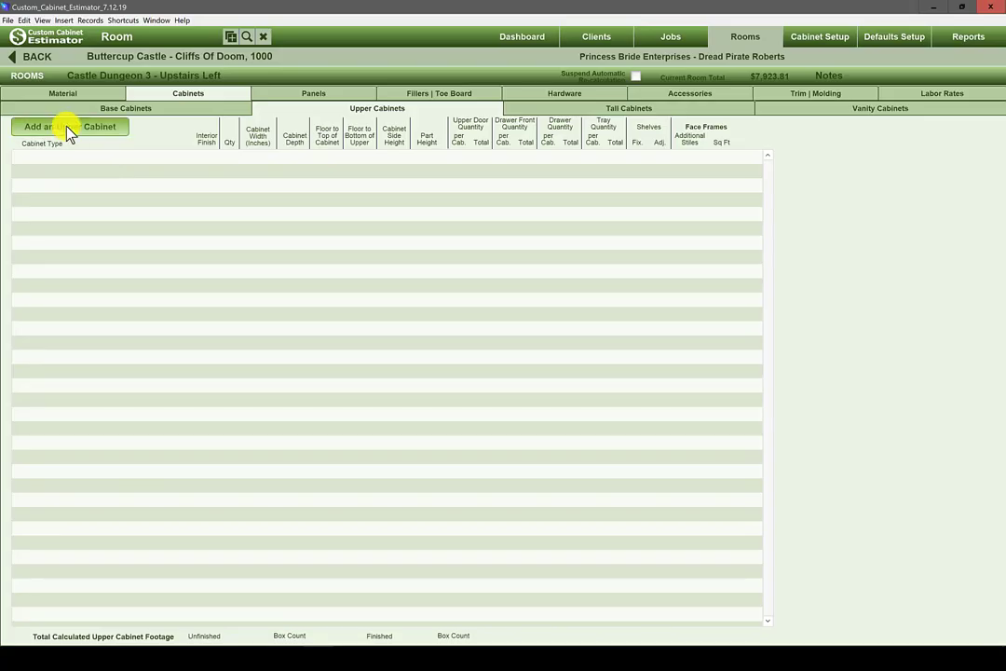
pyautogui.click(67, 128)
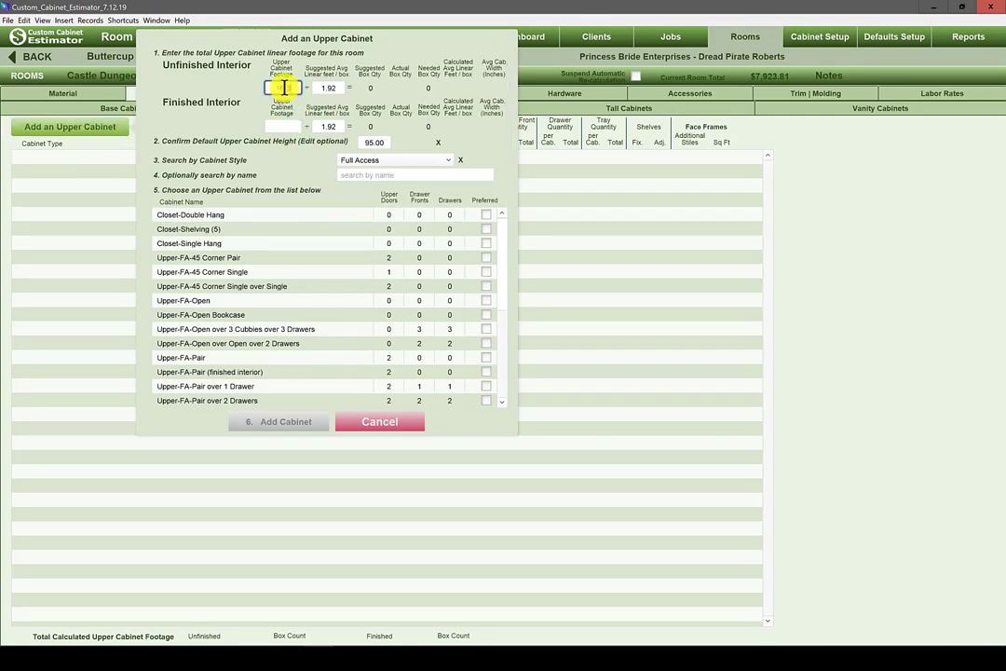
pyautogui.write('16.3')
pyautogui.press('Tab')
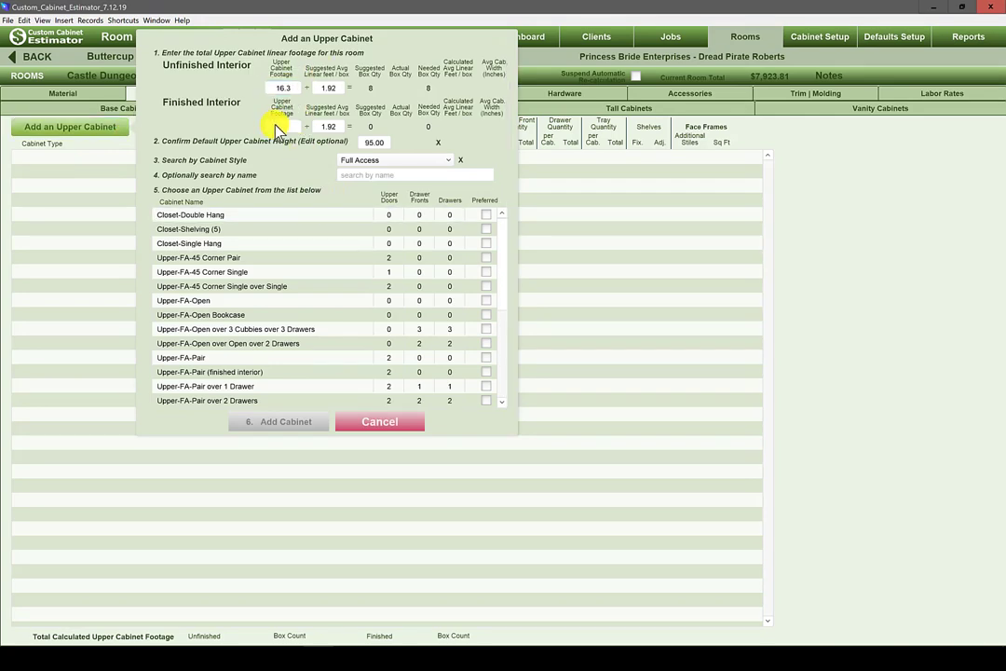
pyautogui.click(279, 127)
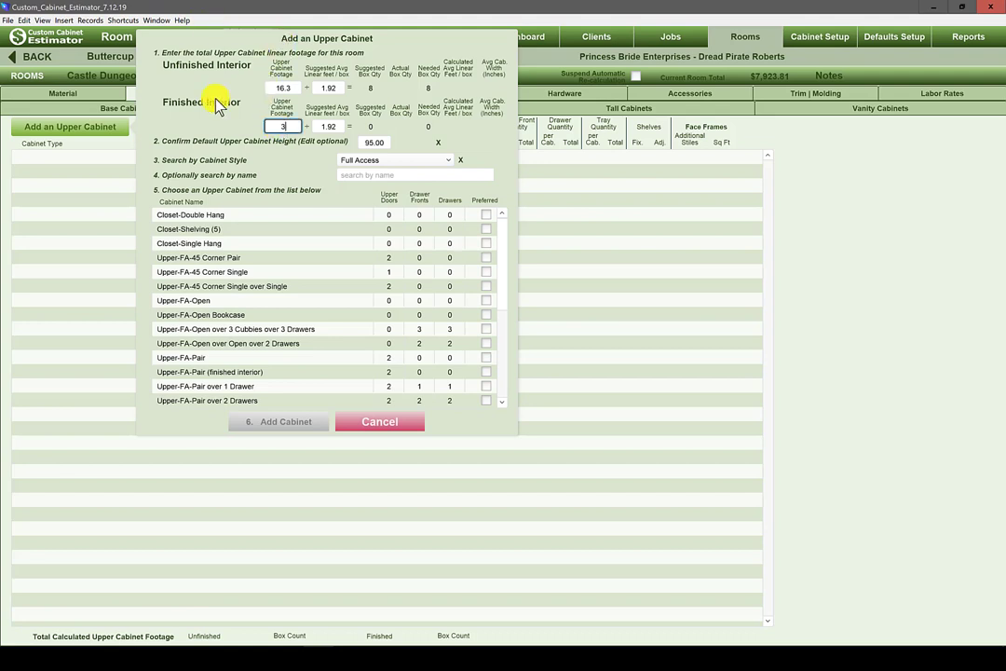
pyautogui.write('3')
# Step: Mark Upper-FA-Pair, Upper-FA-Pair-Short and Upper-FA-Pair over Refrigerator as preferred upper cabinets
pyautogui.click(485, 357)
pyautogui.scroll(-2, 399, 366)
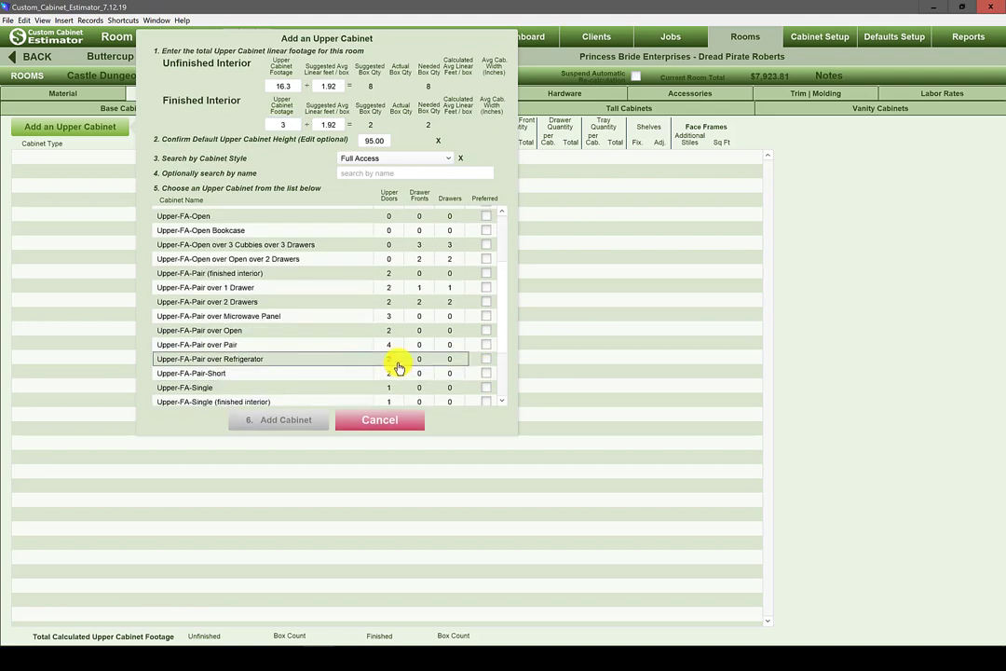
pyautogui.click(486, 374)
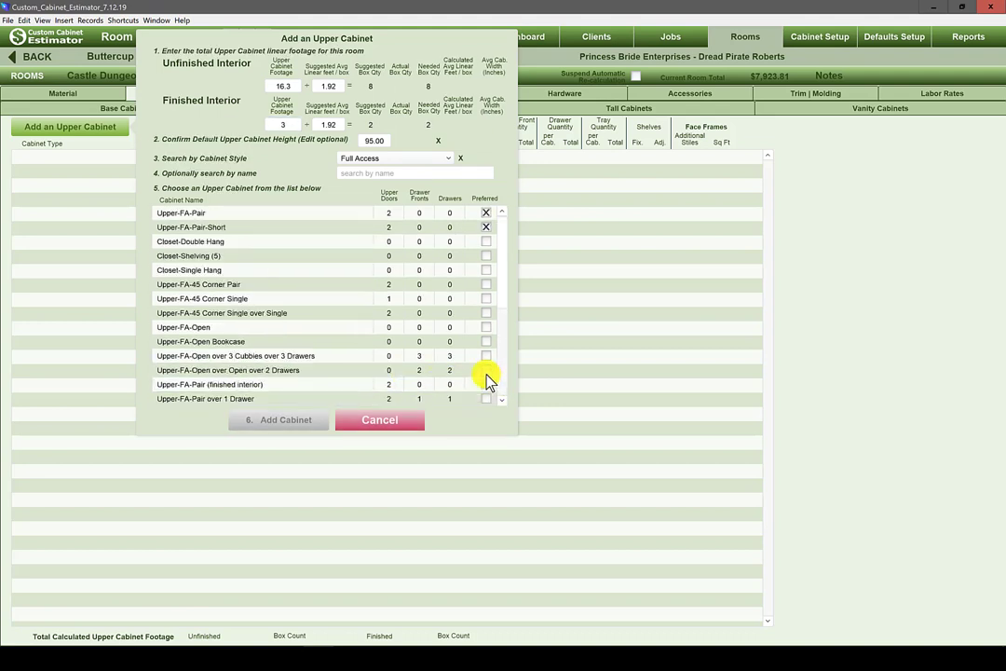
pyautogui.scroll(-3, 503, 397)
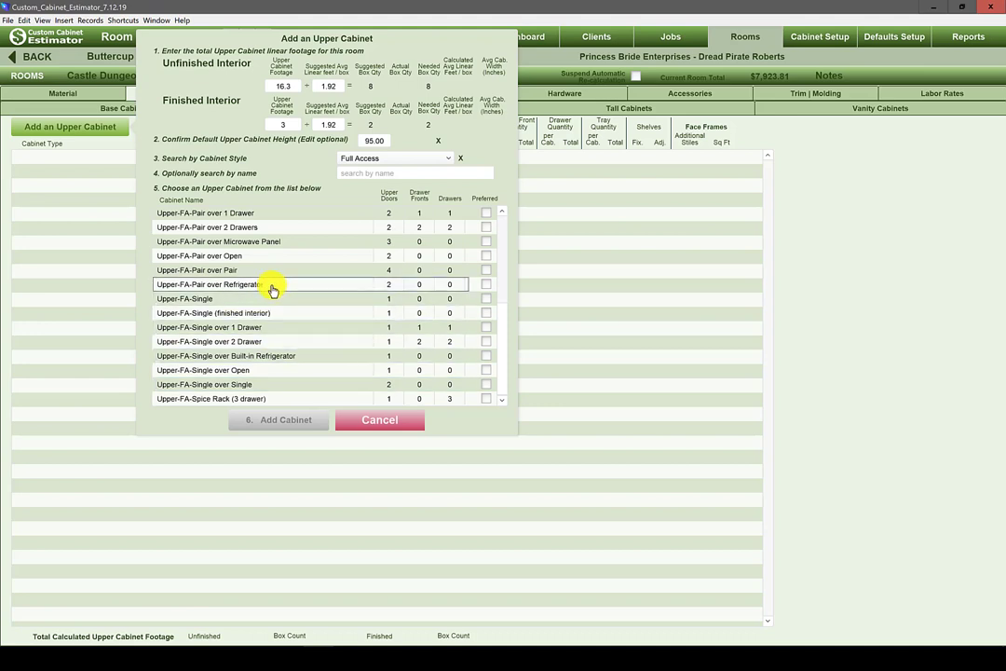
pyautogui.click(485, 284)
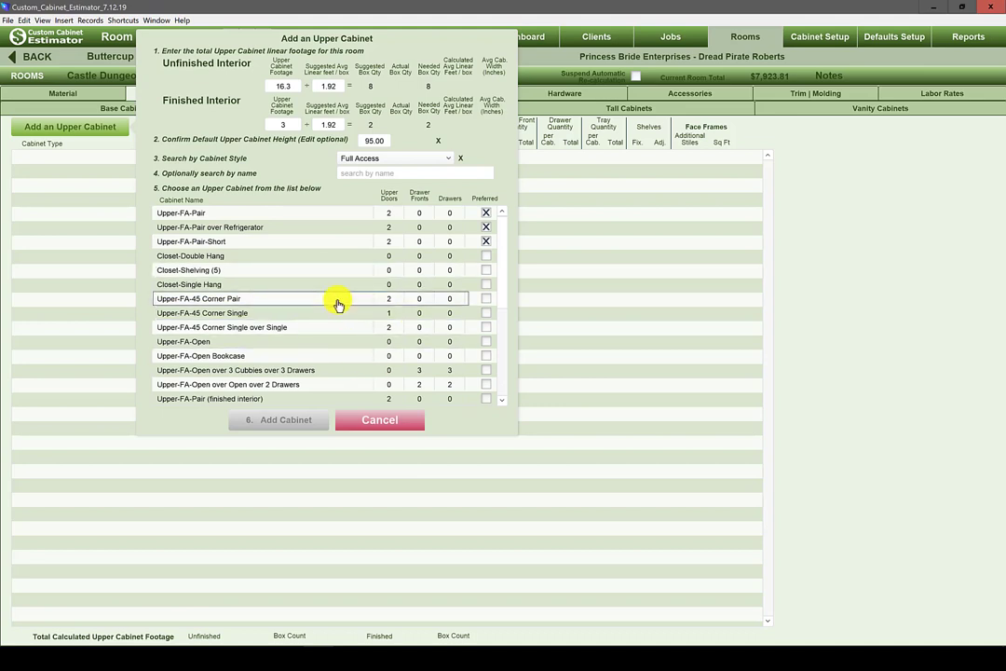
# Step: Add one Upper-FA-Pair-Short cabinet and an Upper-FA-Pair cabinet with a quantity of 3
pyautogui.click(318, 246)
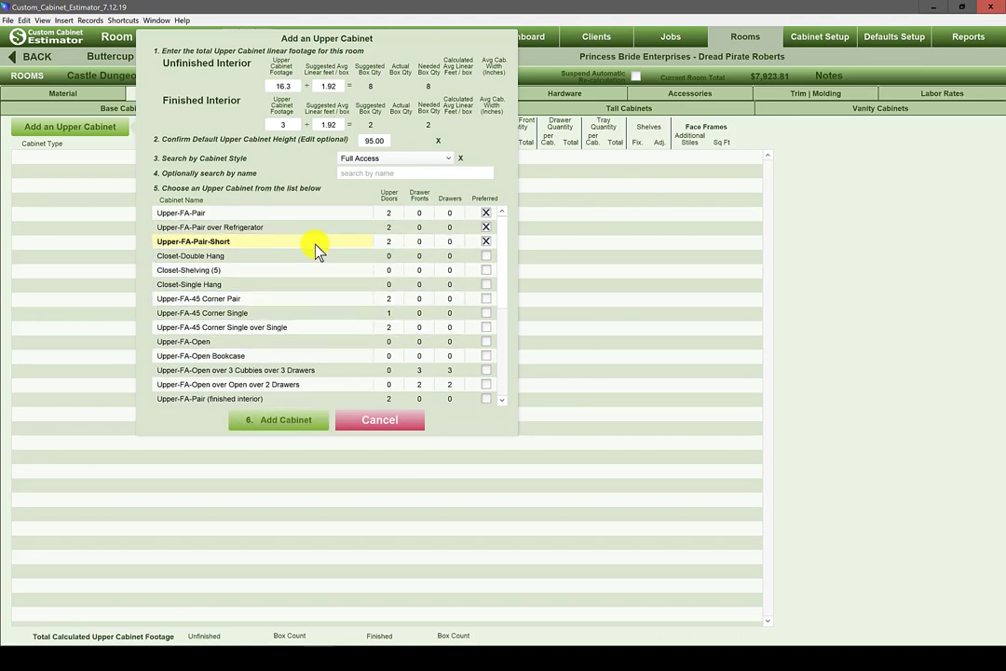
pyautogui.click(279, 412)
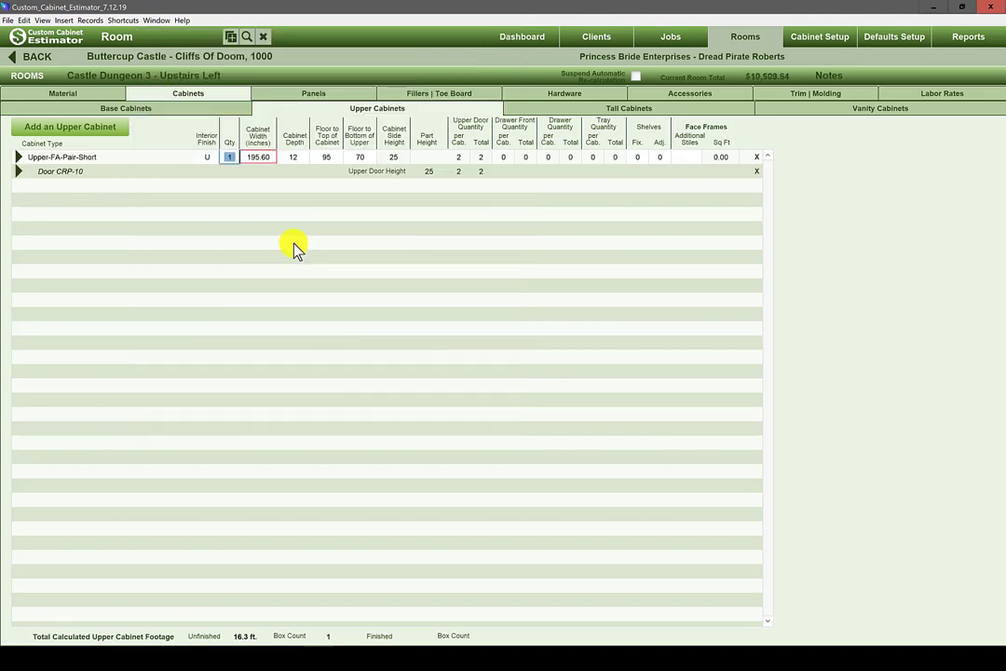
pyautogui.click(76, 132)
pyautogui.click(347, 216)
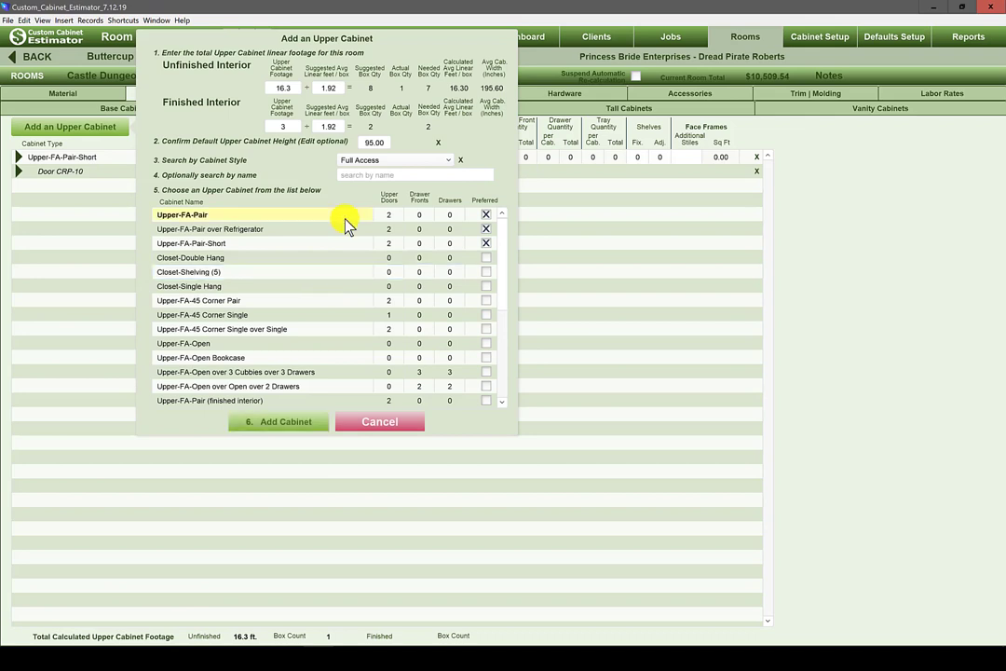
pyautogui.click(292, 426)
pyautogui.write('3')
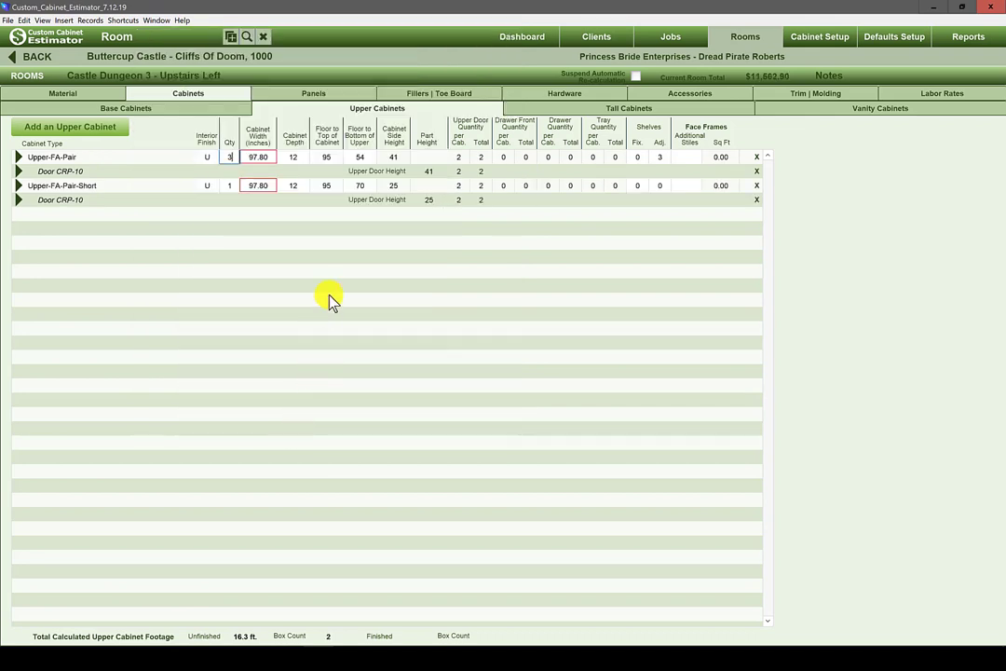
# Step: Mark Upper-FA-Single as preferred and add it to the upper cabinets with a quantity of 2
pyautogui.click(101, 127)
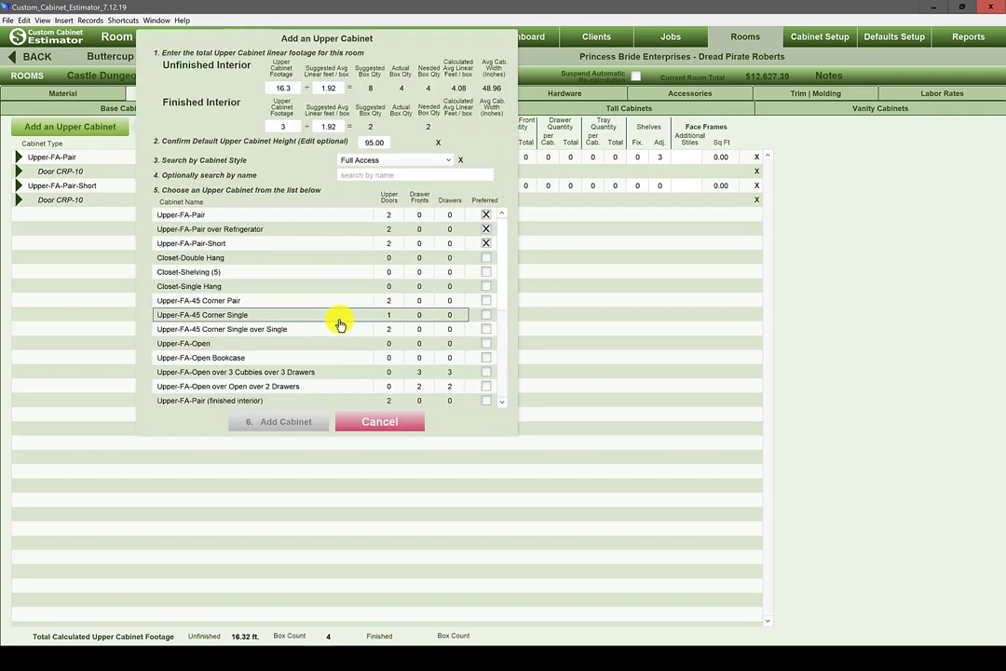
pyautogui.scroll(-3, 429, 391)
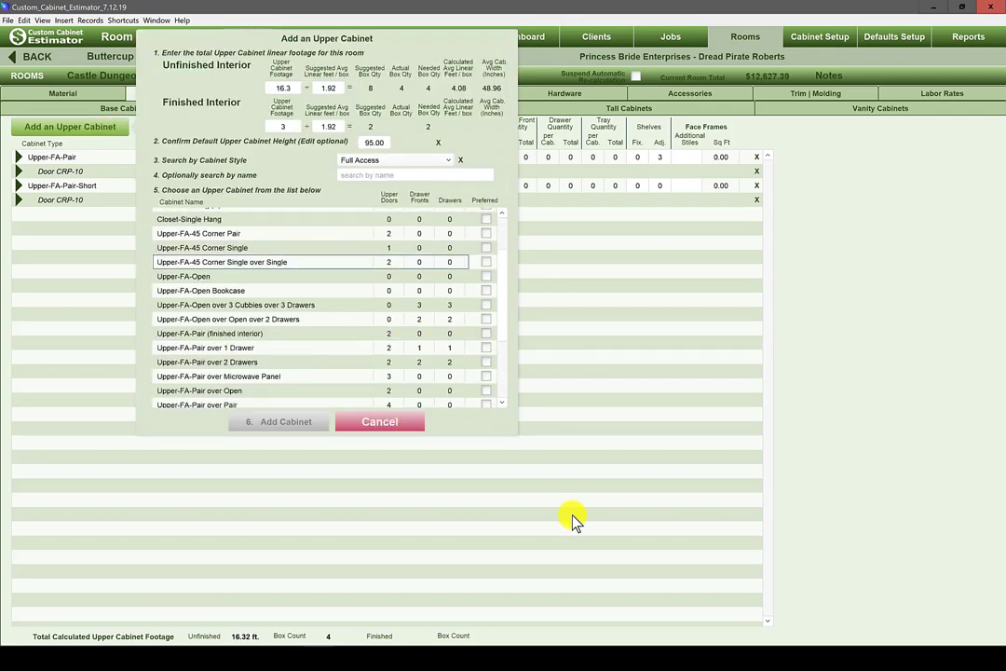
pyautogui.scroll(-3, 570, 519)
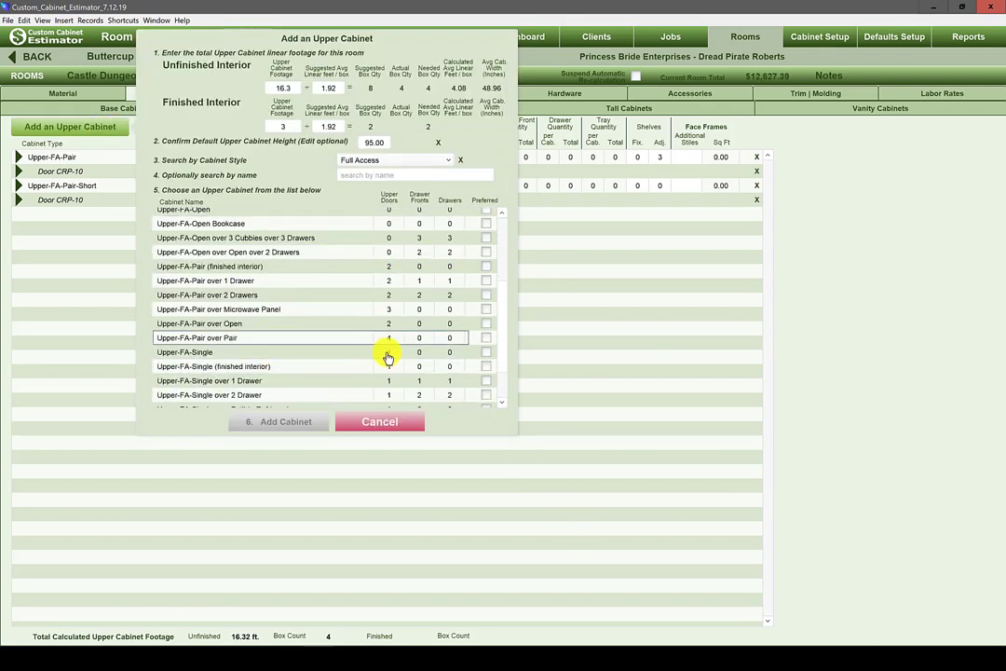
pyautogui.scroll(6, 487, 350)
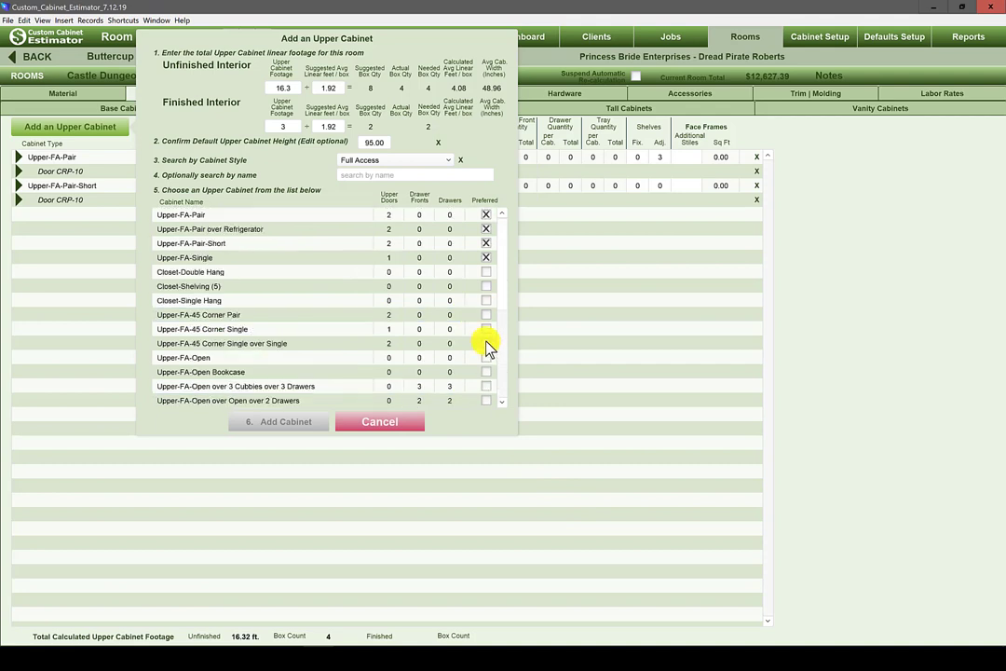
pyautogui.click(313, 262)
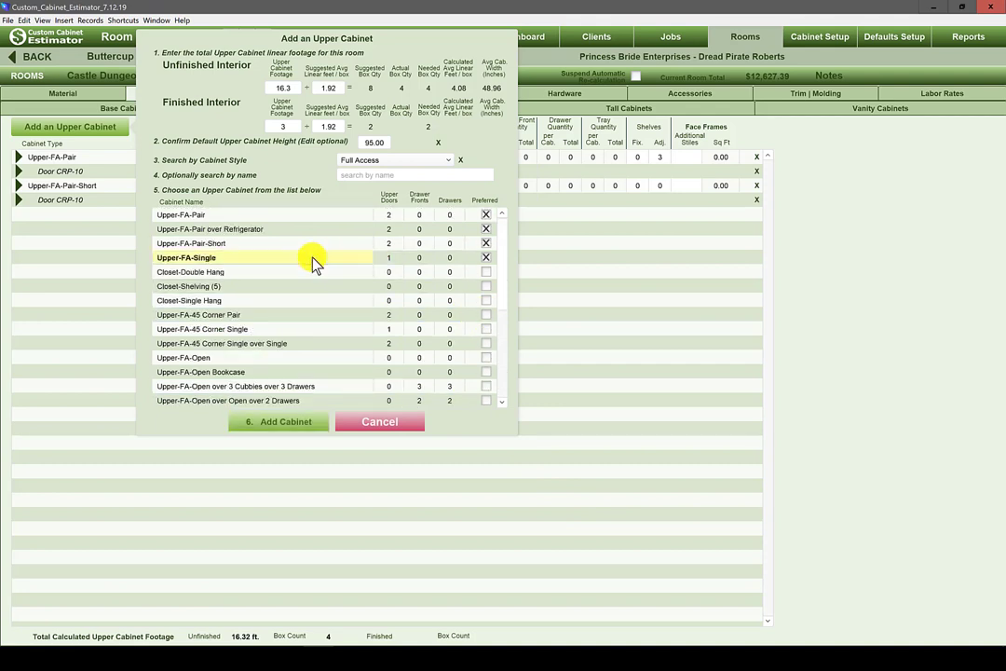
pyautogui.click(298, 424)
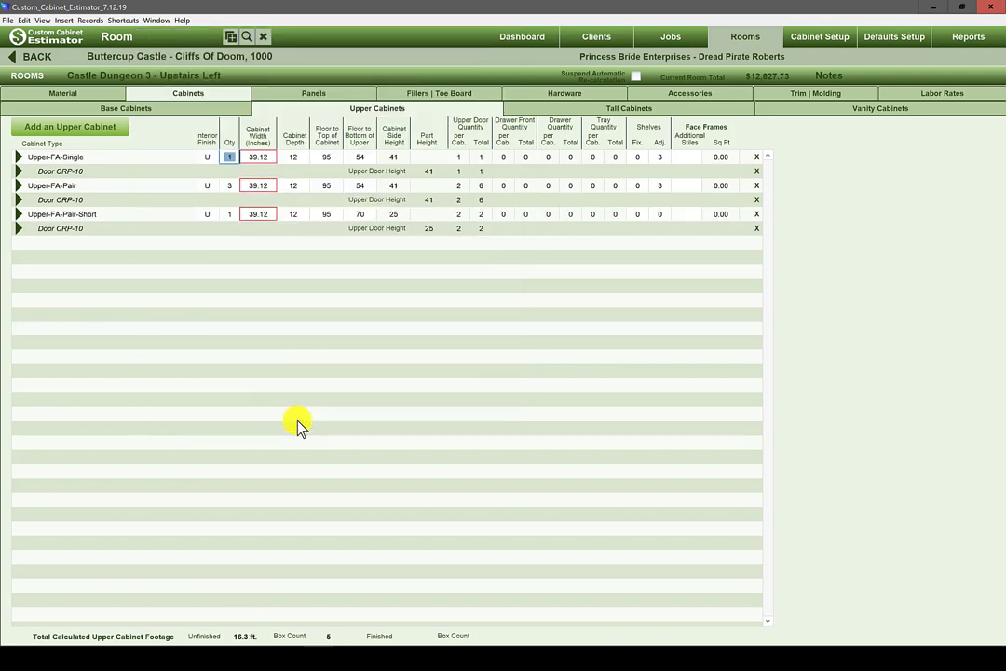
pyautogui.press('Return')
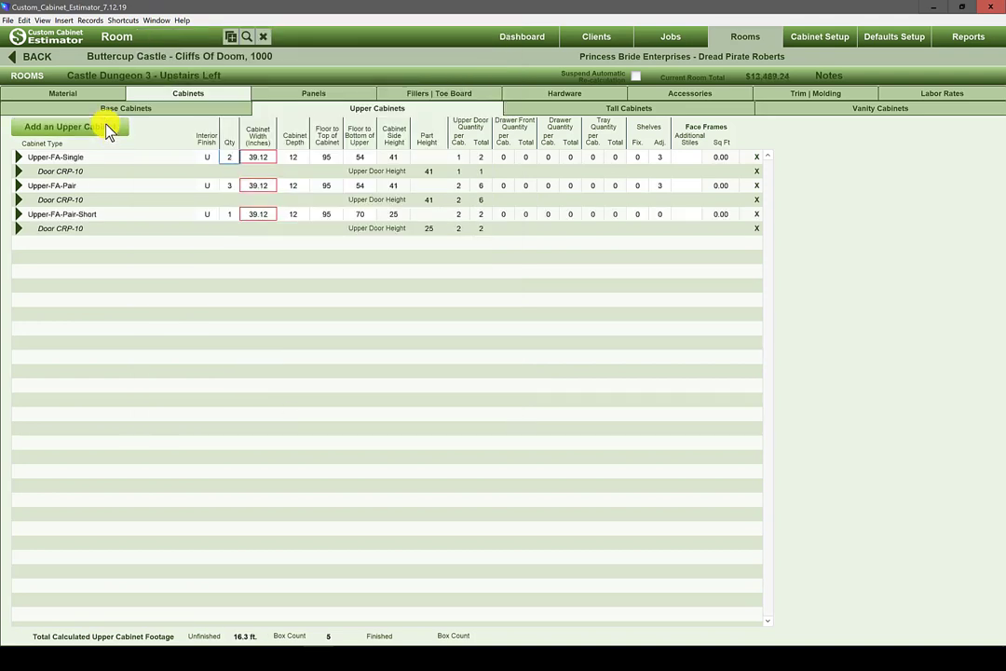
# Step: Add an Upper-FA-Pair over Refrigerator cabinet to the room's upper cabinets
pyautogui.click(108, 131)
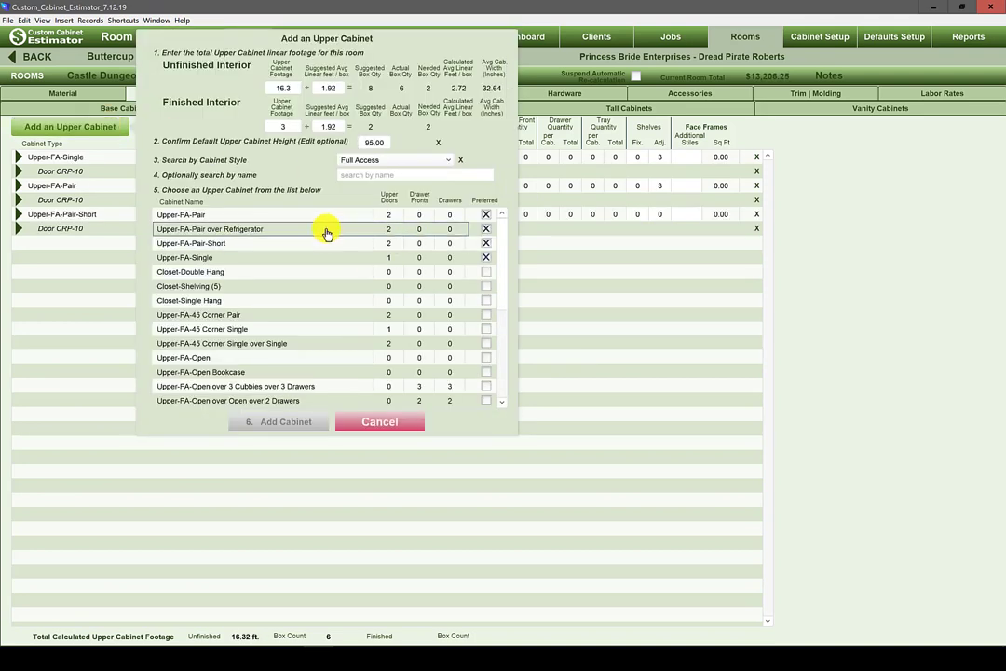
pyautogui.click(328, 230)
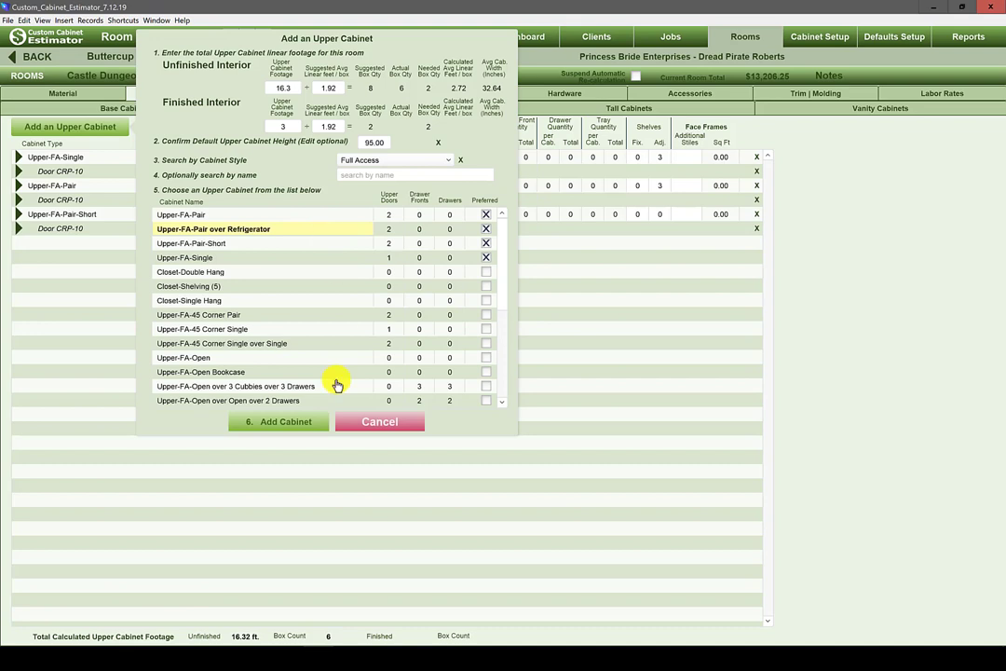
pyautogui.click(280, 431)
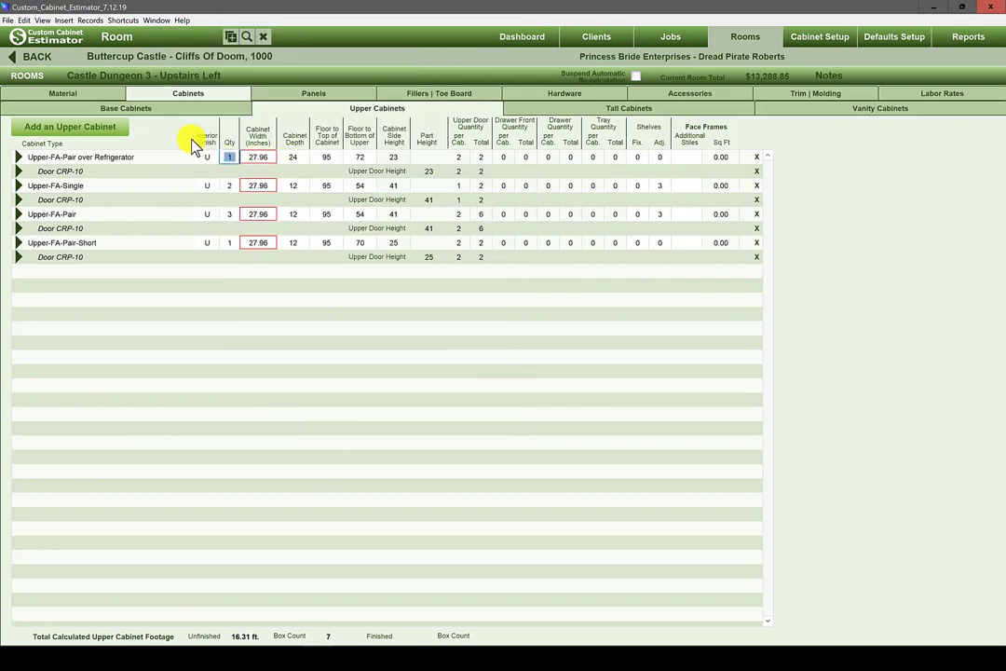
# Step: Set the finished-interior upper footage to 3 ft and add one Upper-FA-Open cabinet with a finished interior
pyautogui.click(94, 131)
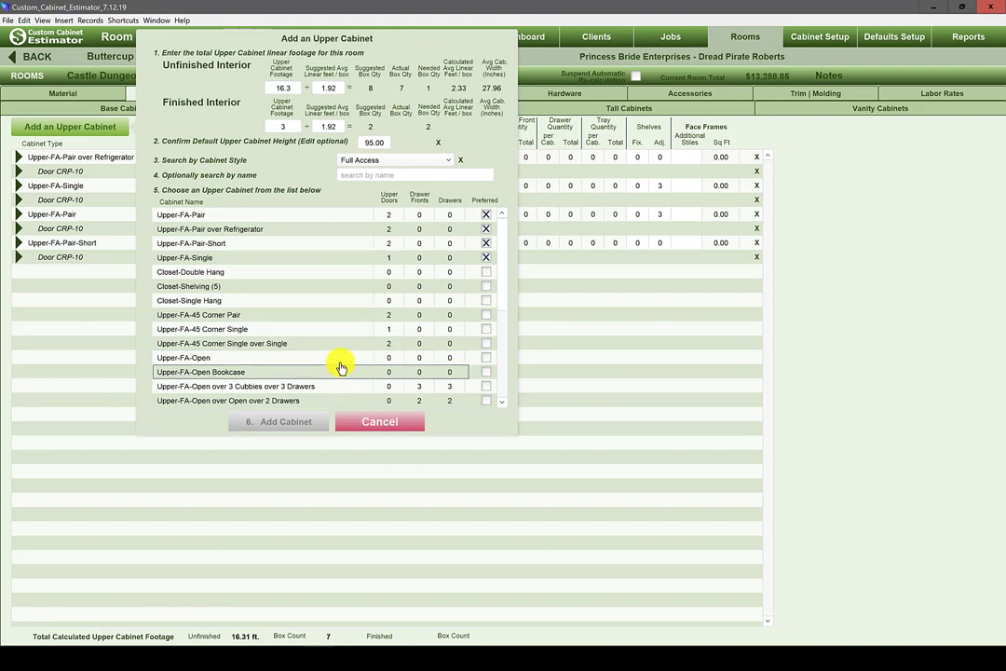
pyautogui.click(333, 358)
pyautogui.click(292, 428)
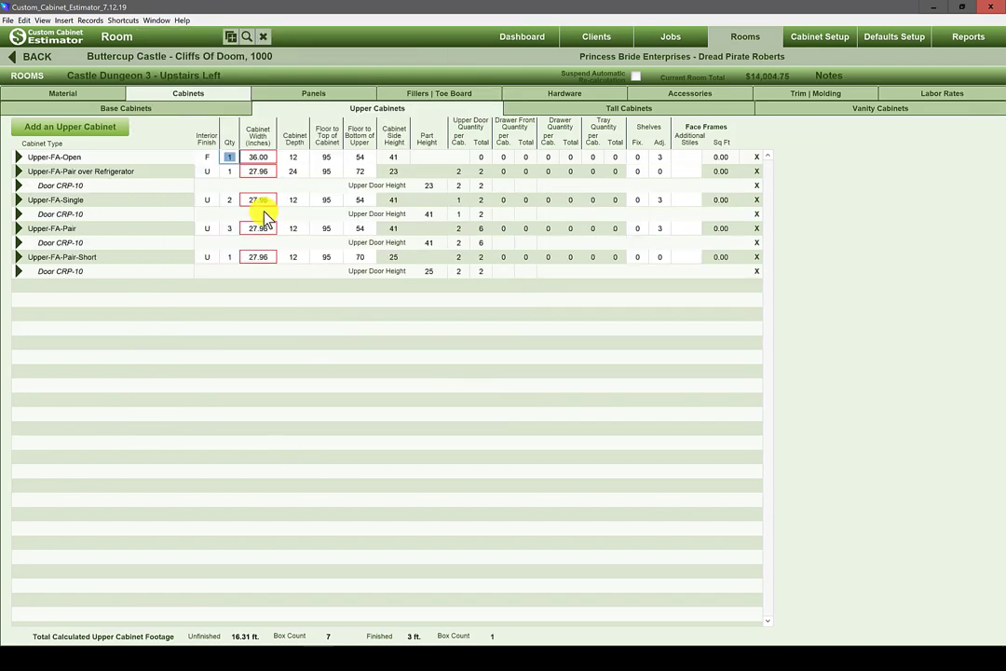
pyautogui.click(205, 157)
pyautogui.click(265, 160)
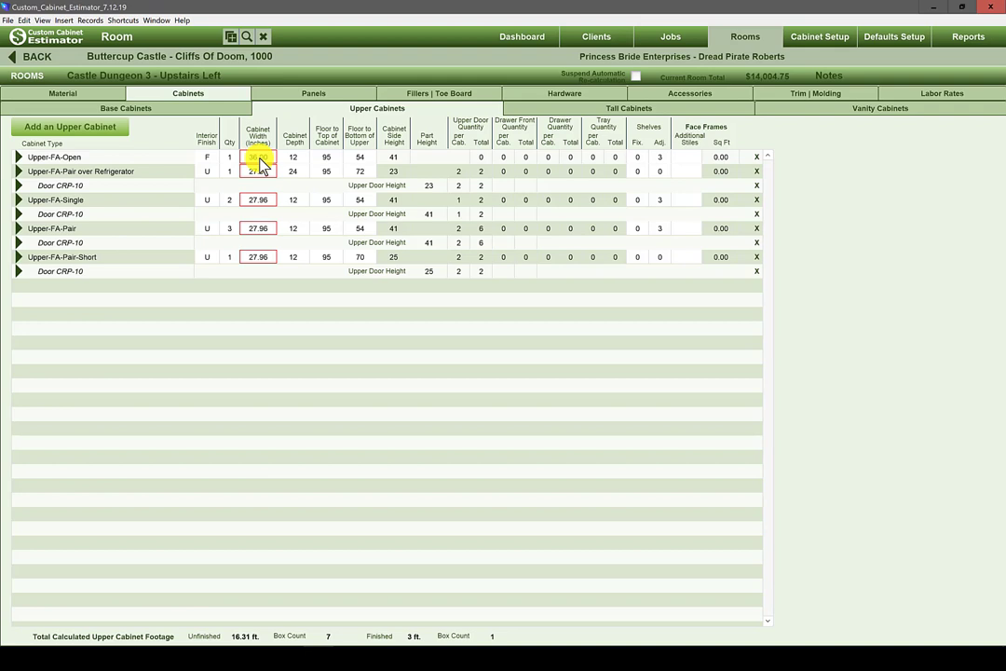
# Step: Review the suggested, actual and needed box quantities for the upper cabinets without adding another one
pyautogui.click(67, 129)
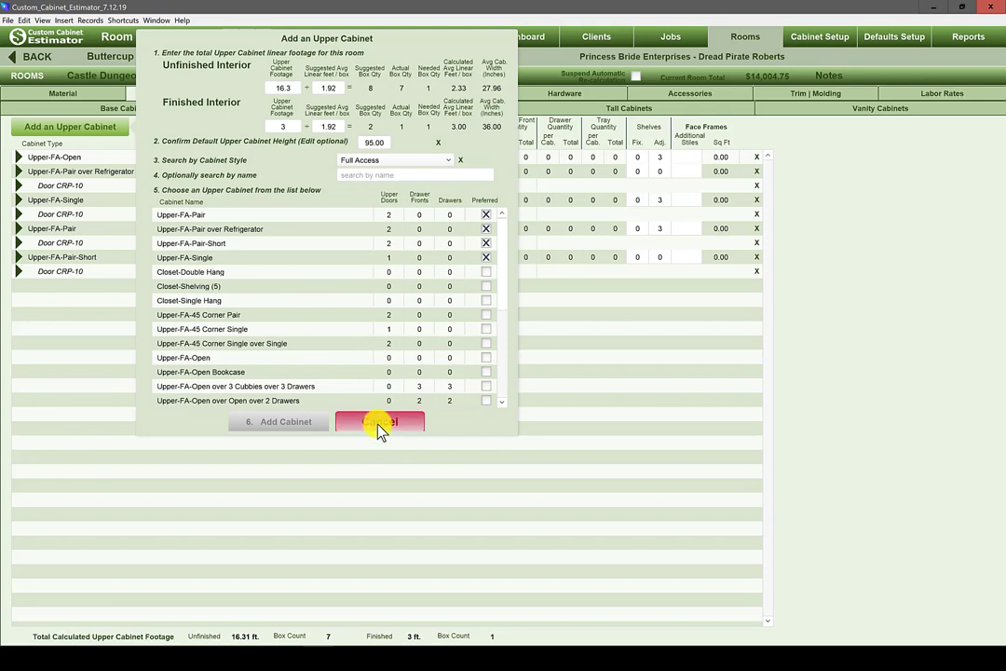
pyautogui.click(380, 424)
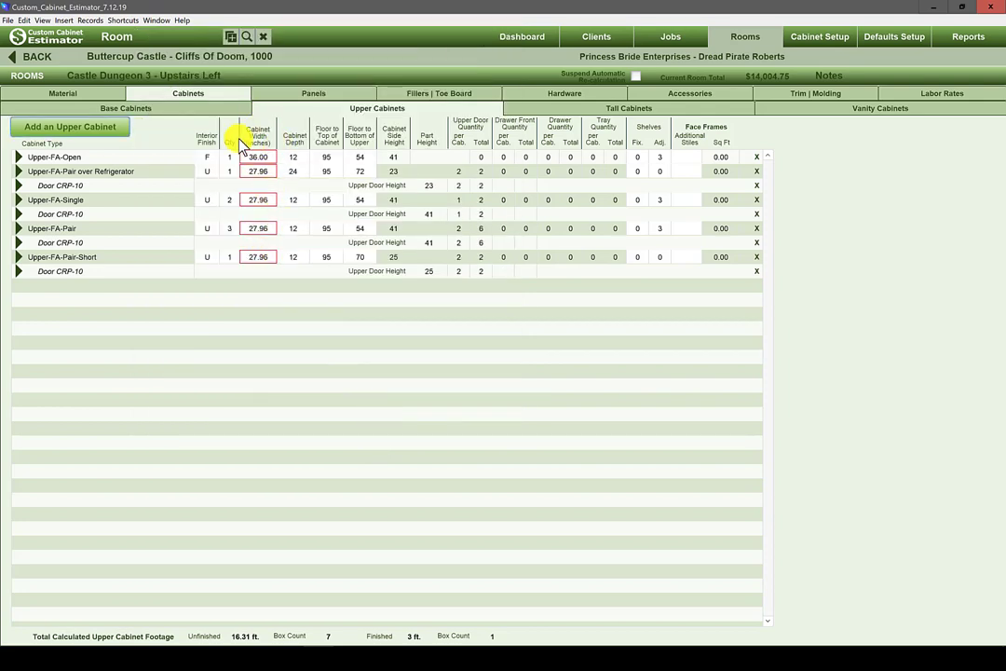
pyautogui.click(116, 134)
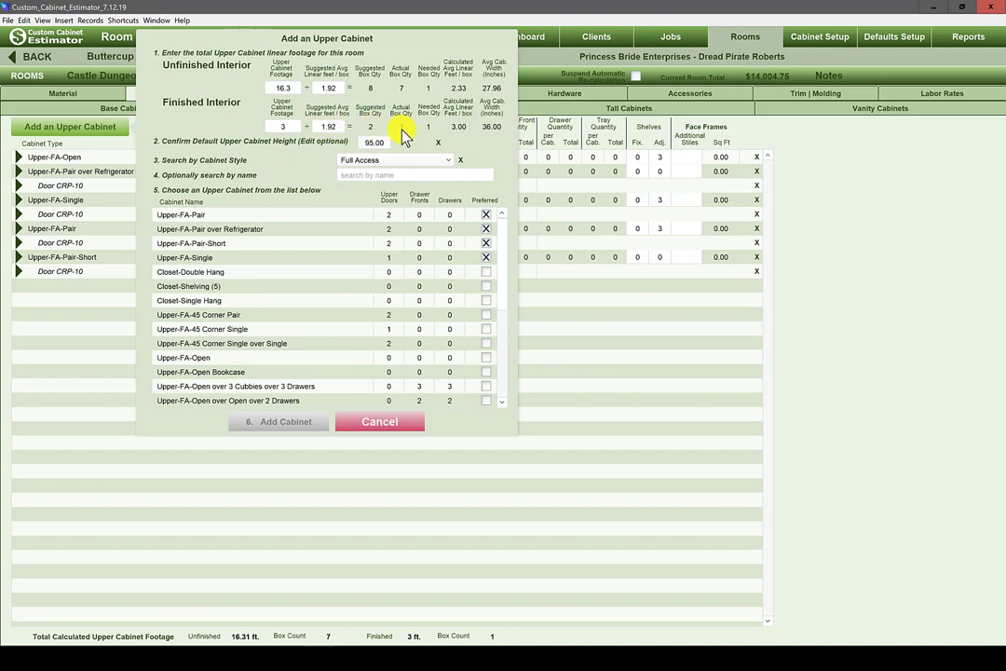
pyautogui.click(380, 423)
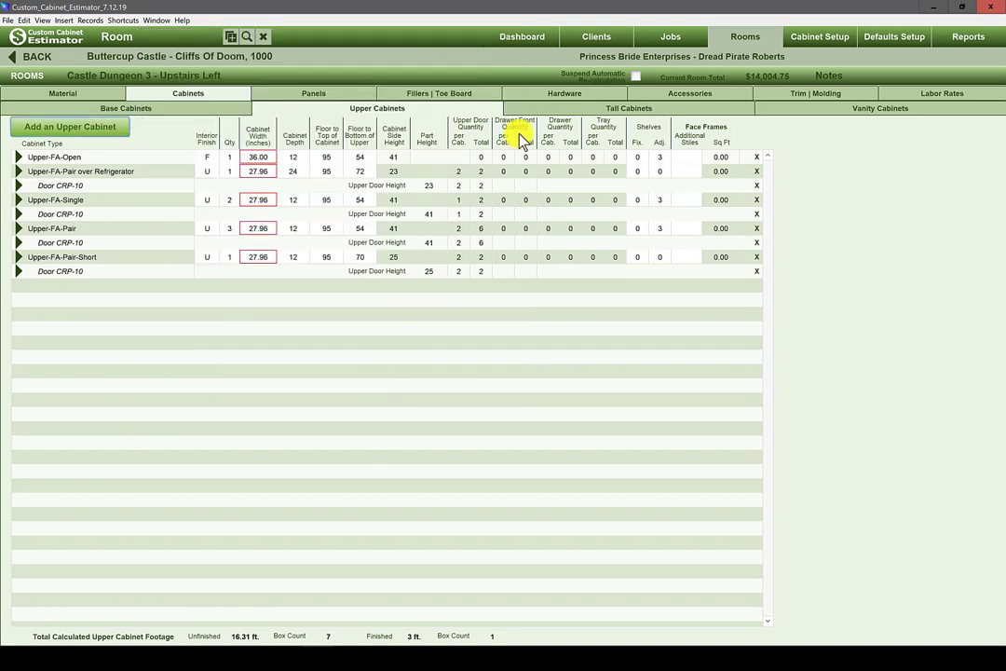
# Step: Look up the Dungeon estimate's tall cabinet linear footage in Airtable and return to the room's tall cabinets in Custom Cabinet Estimator
pyautogui.click(562, 109)
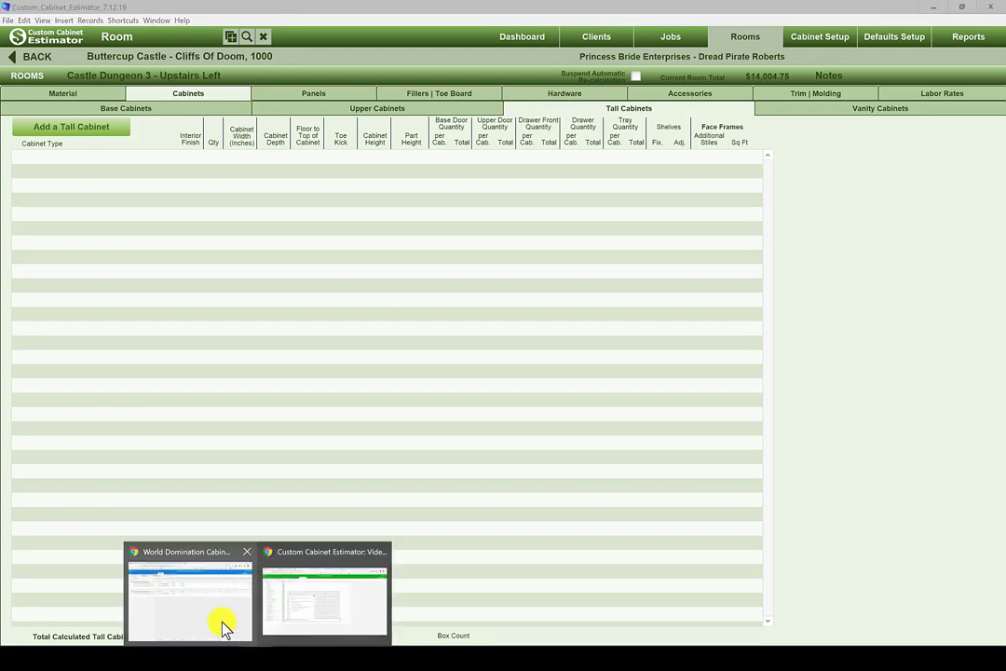
pyautogui.click(220, 631)
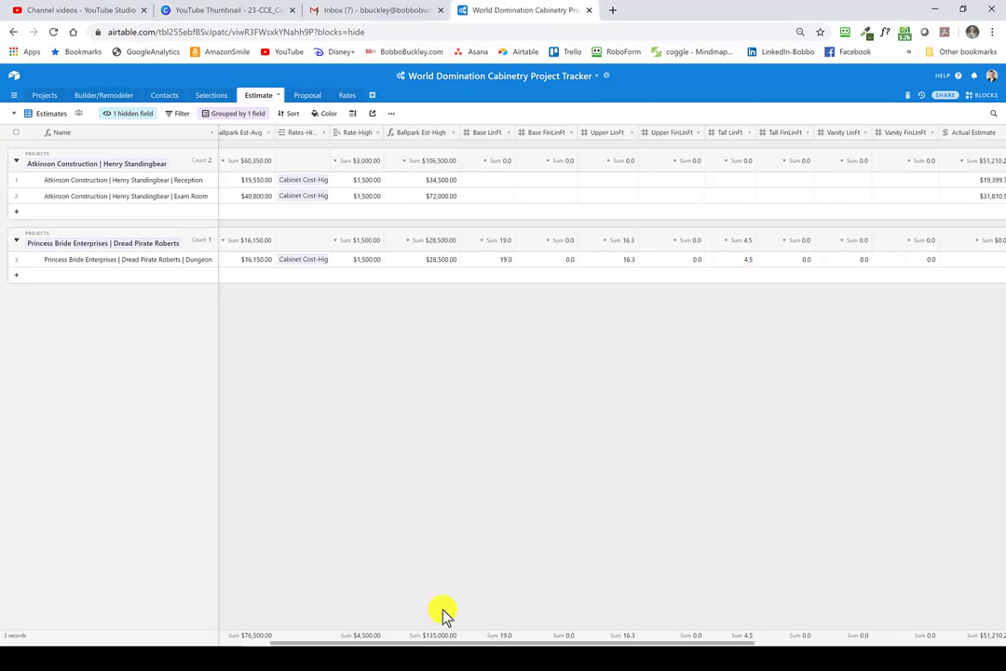
pyautogui.moveTo(317, 657)
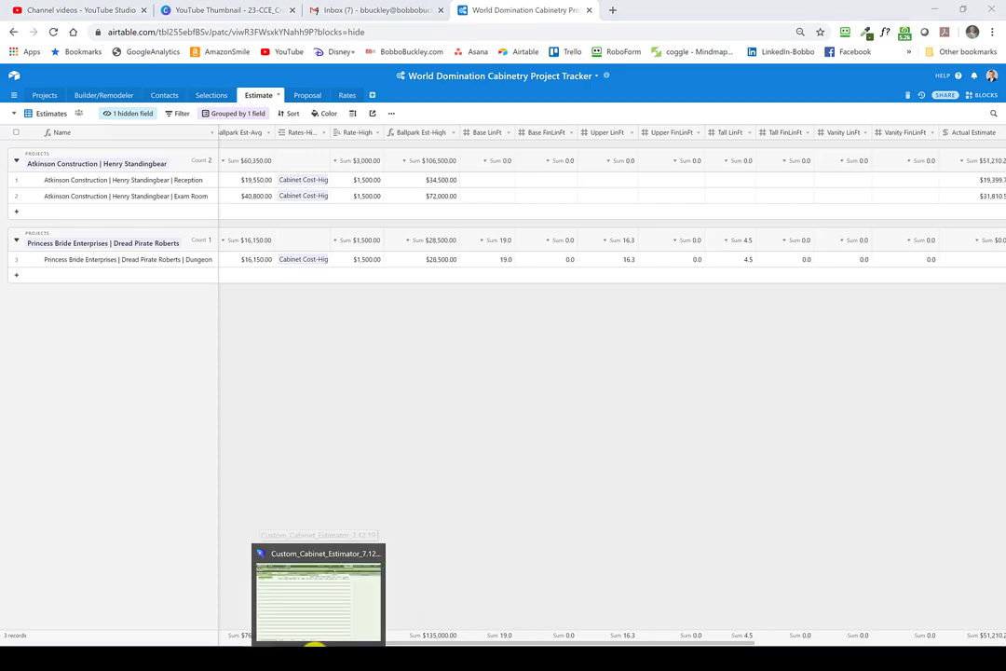
pyautogui.click(322, 601)
# Step: Set the unfinished-interior tall footage to 4.5 ft and add one Tall-FA-2 Pair (4) Door Pantry cabinet
pyautogui.click(83, 127)
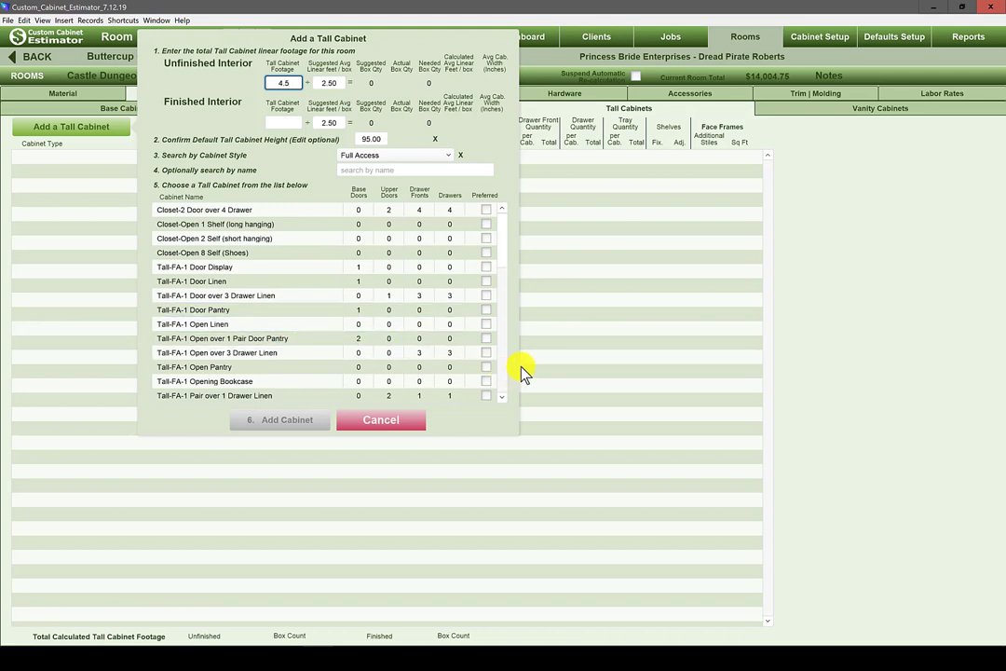
pyautogui.scroll(-7, 226, 303)
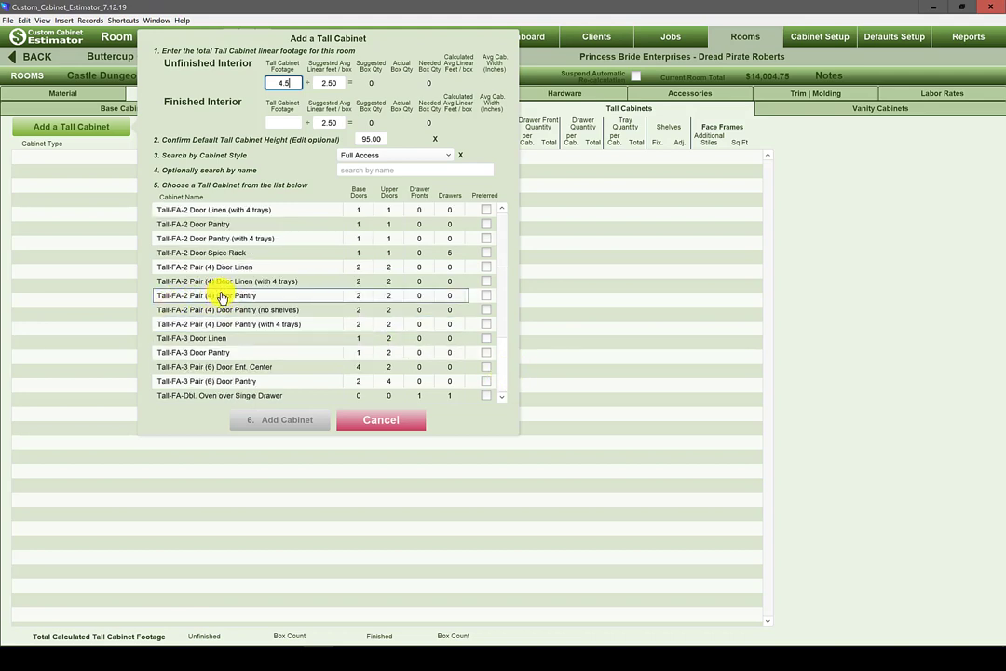
pyautogui.click(224, 298)
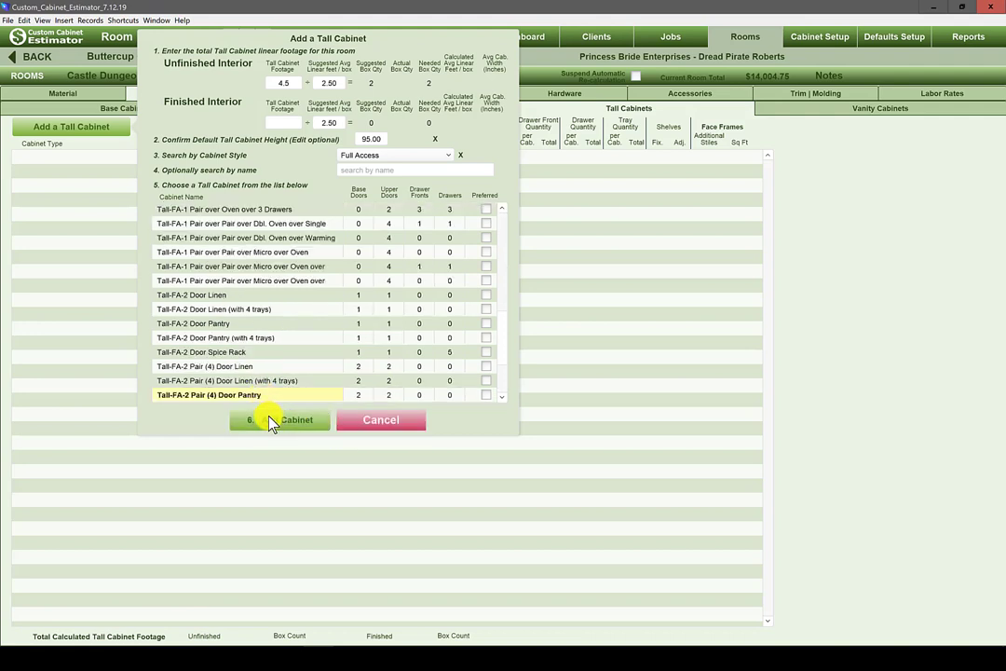
pyautogui.click(270, 421)
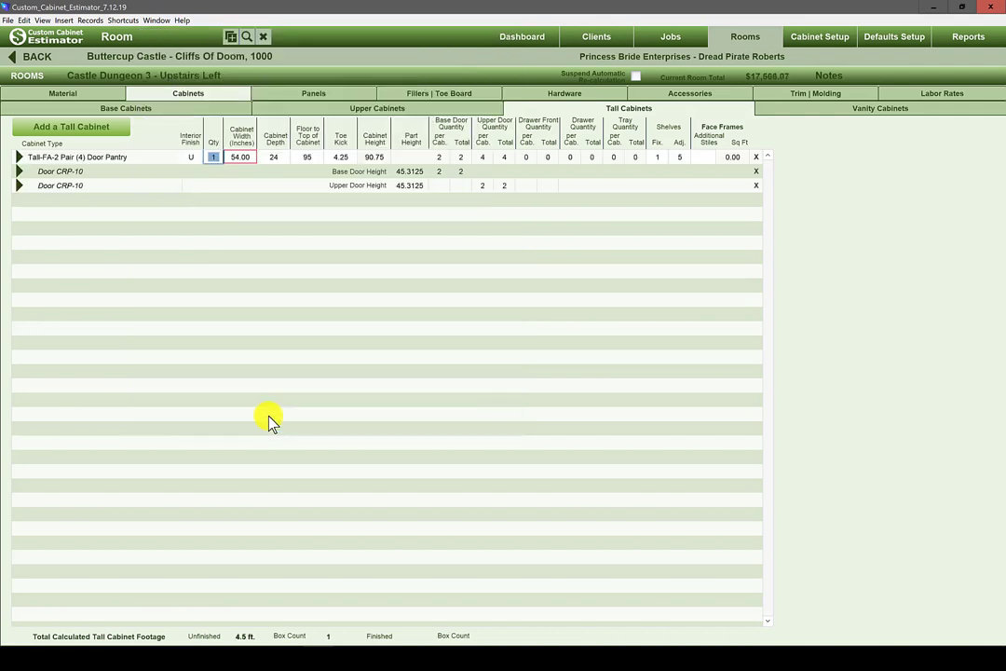
# Step: Add one Tall-FA-1 Pair over Micro over Oven over Single cabinet and check the tall cabinet box quantities
pyautogui.click(72, 129)
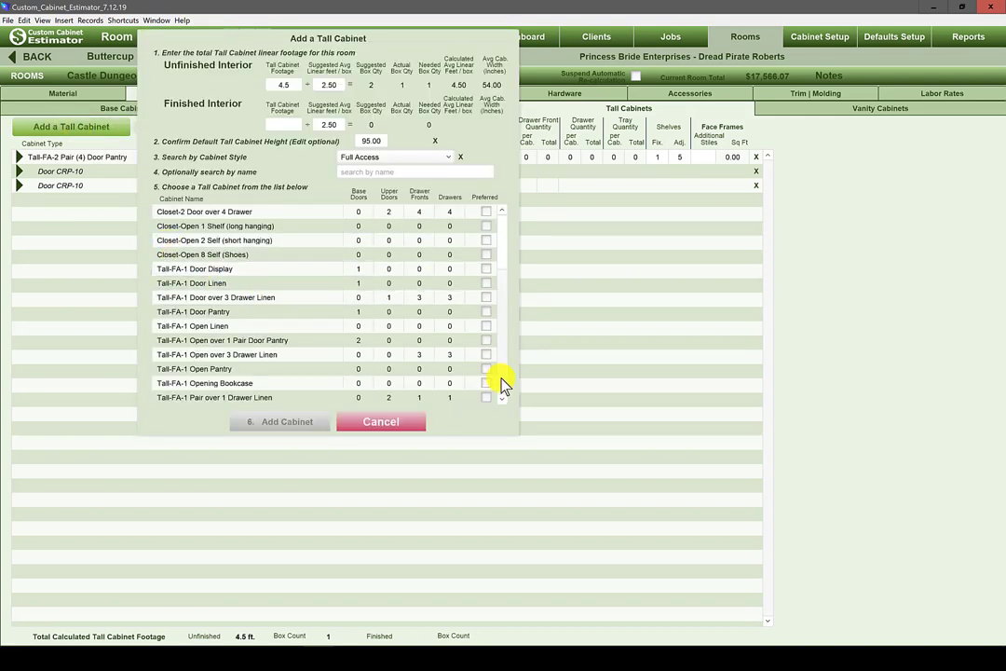
pyautogui.scroll(-5, 503, 384)
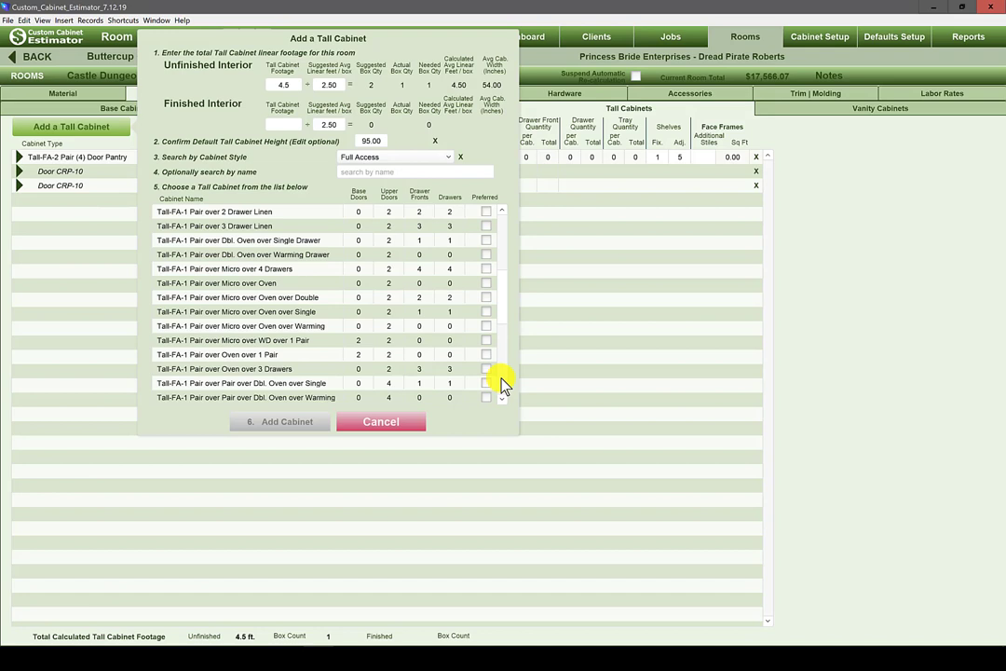
pyautogui.click(296, 313)
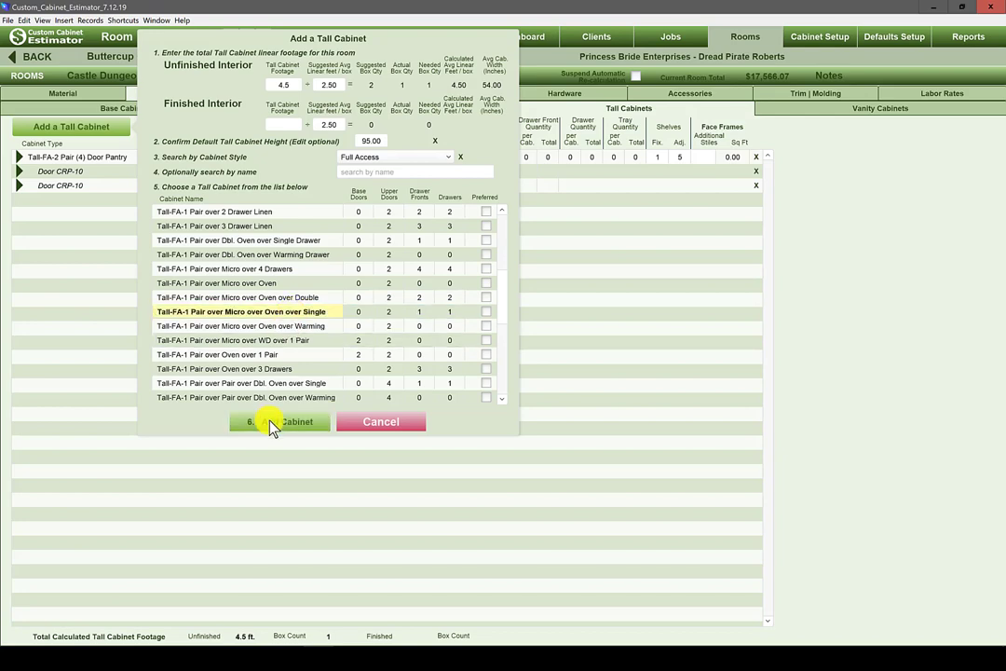
pyautogui.click(272, 422)
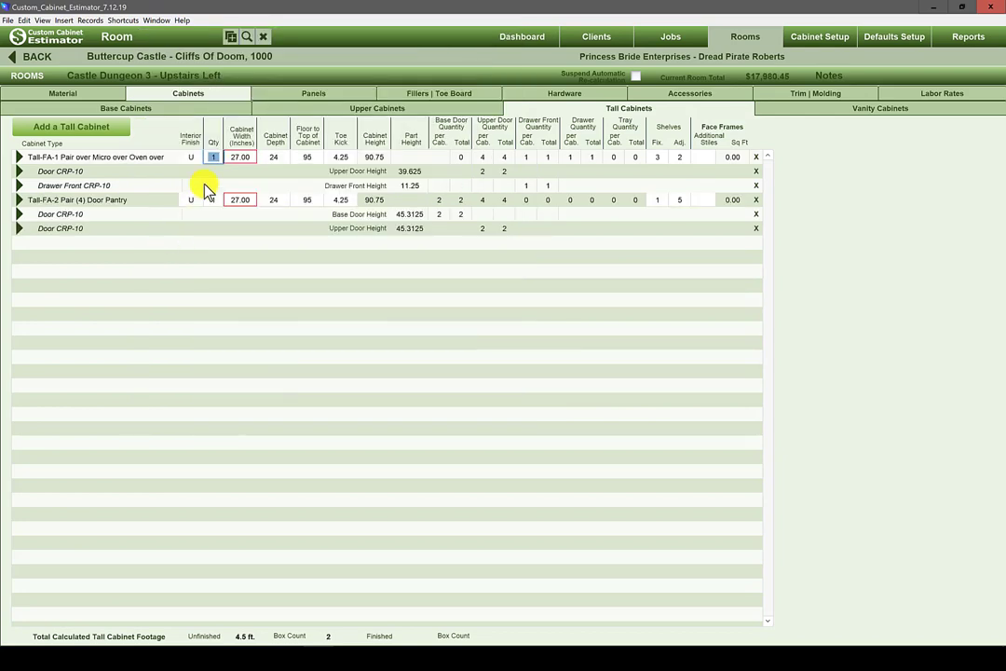
pyautogui.click(86, 128)
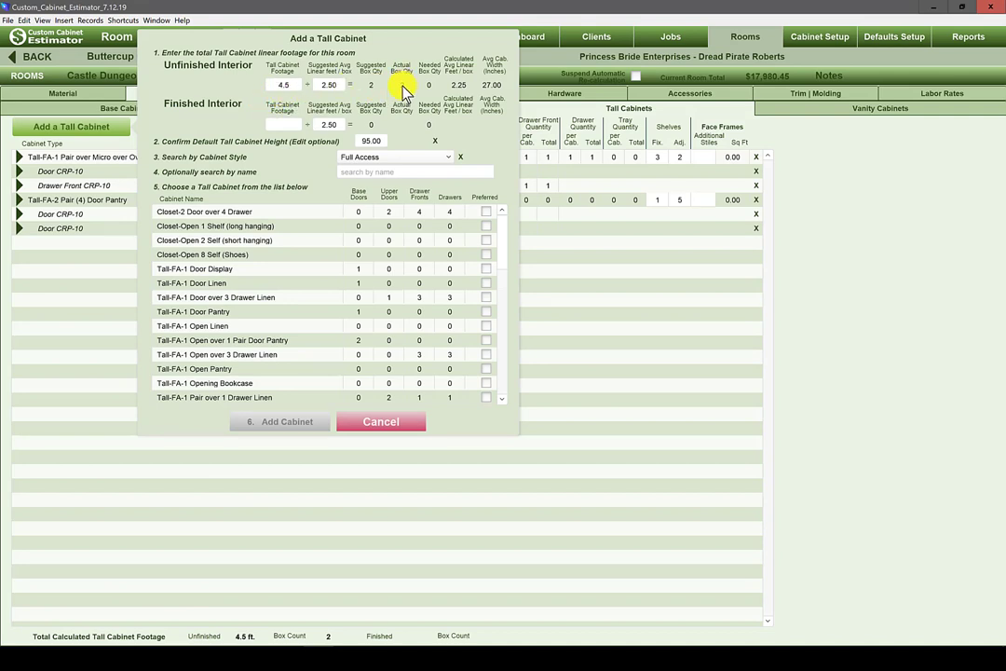
pyautogui.click(372, 423)
# Step: Leave the vanity cabinets empty and add one Base-End Panel-Panelized to the room's end panels
pyautogui.click(836, 112)
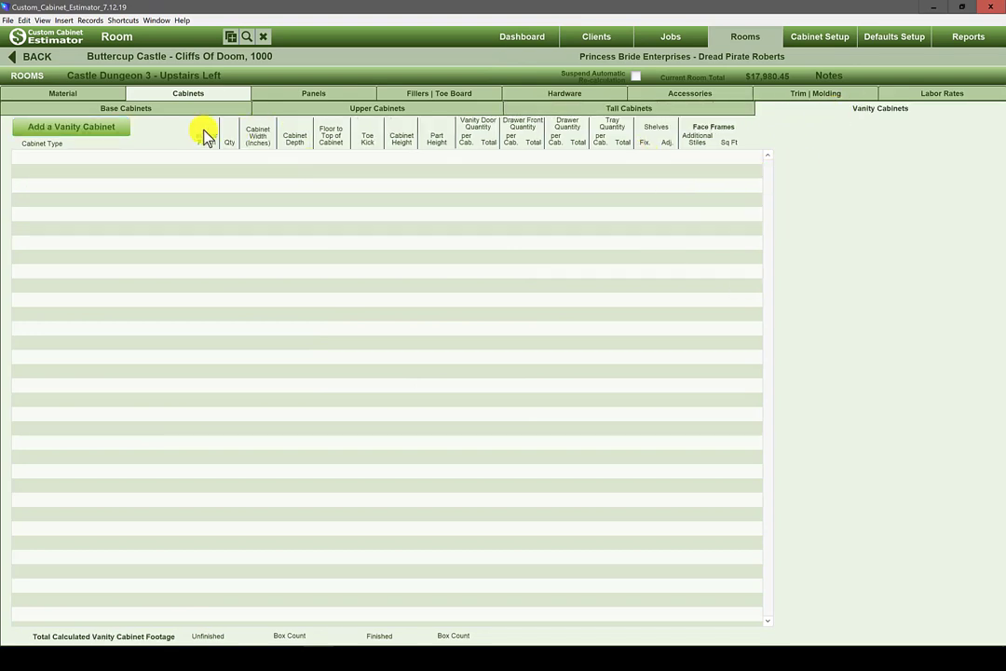
pyautogui.click(310, 93)
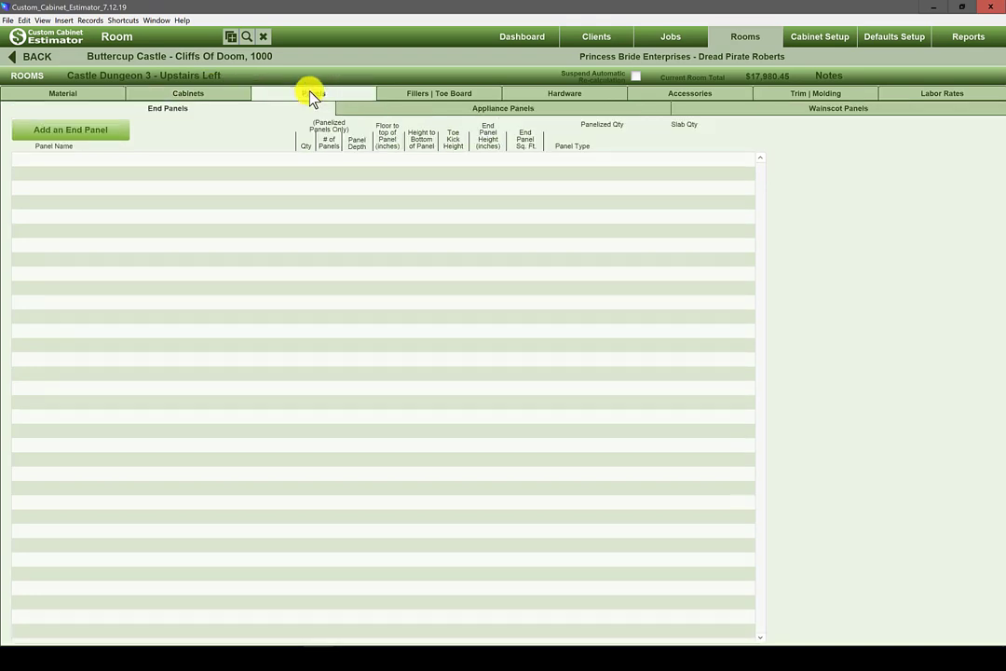
pyautogui.click(100, 134)
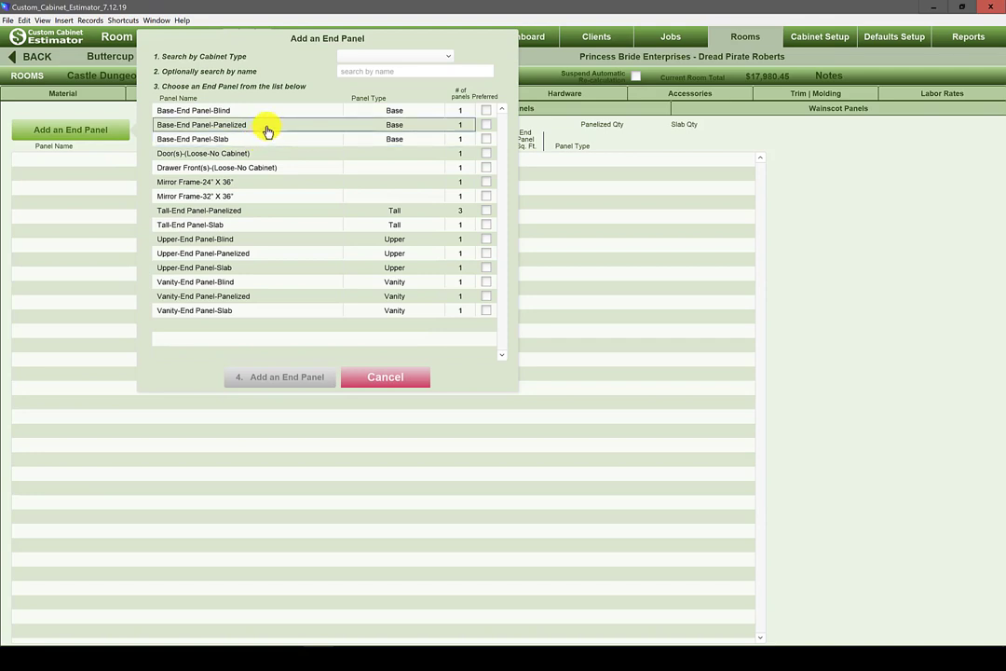
pyautogui.click(267, 131)
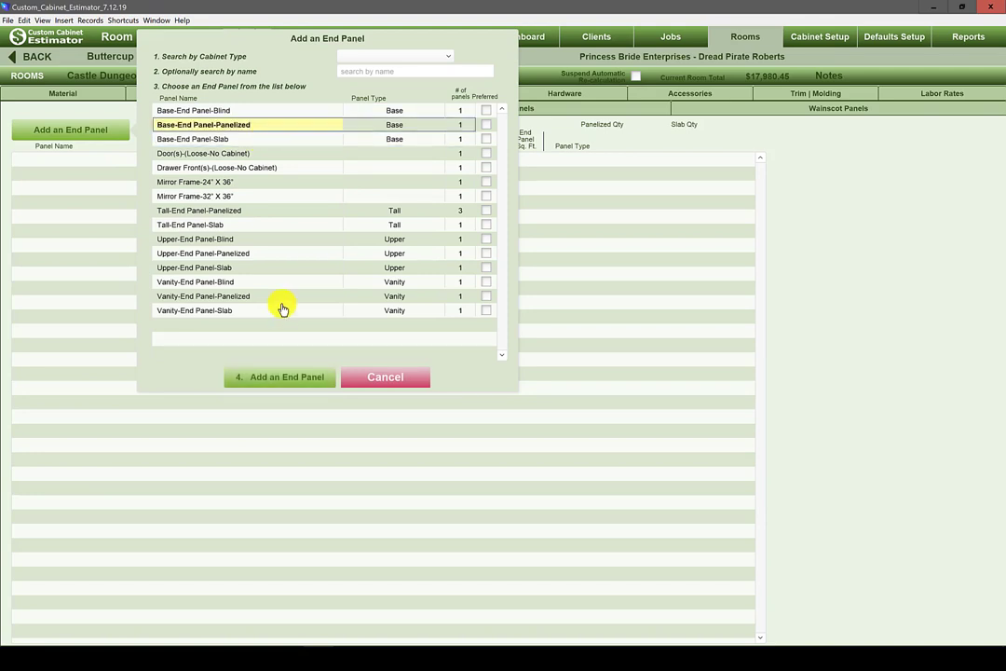
pyautogui.click(283, 381)
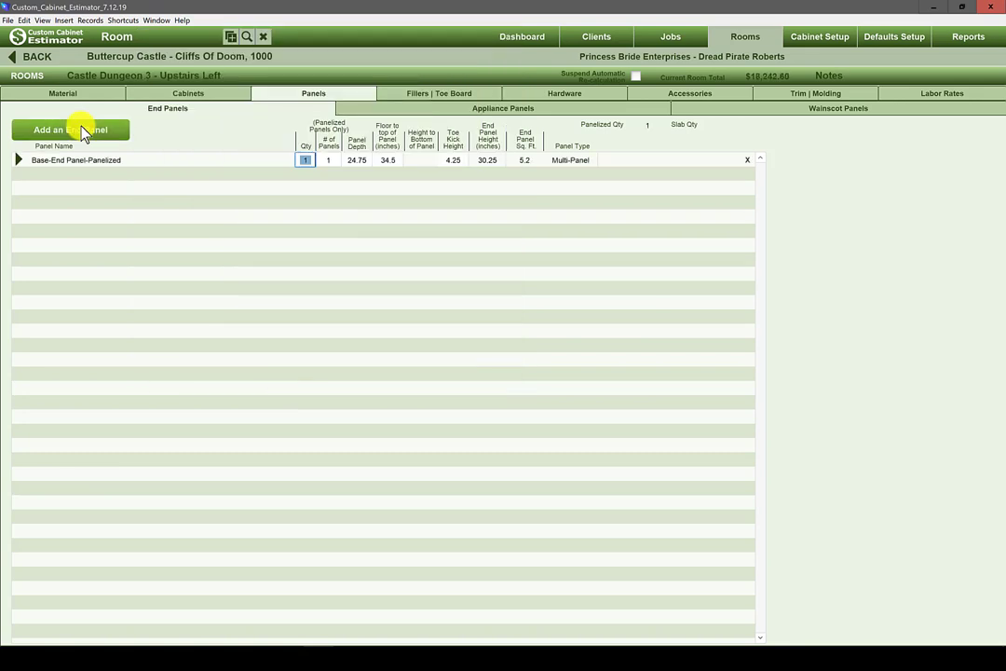
# Step: Add a Base-End Panel-Slab with a quantity of 2 and one Tall-End Panel-Slab
pyautogui.click(79, 130)
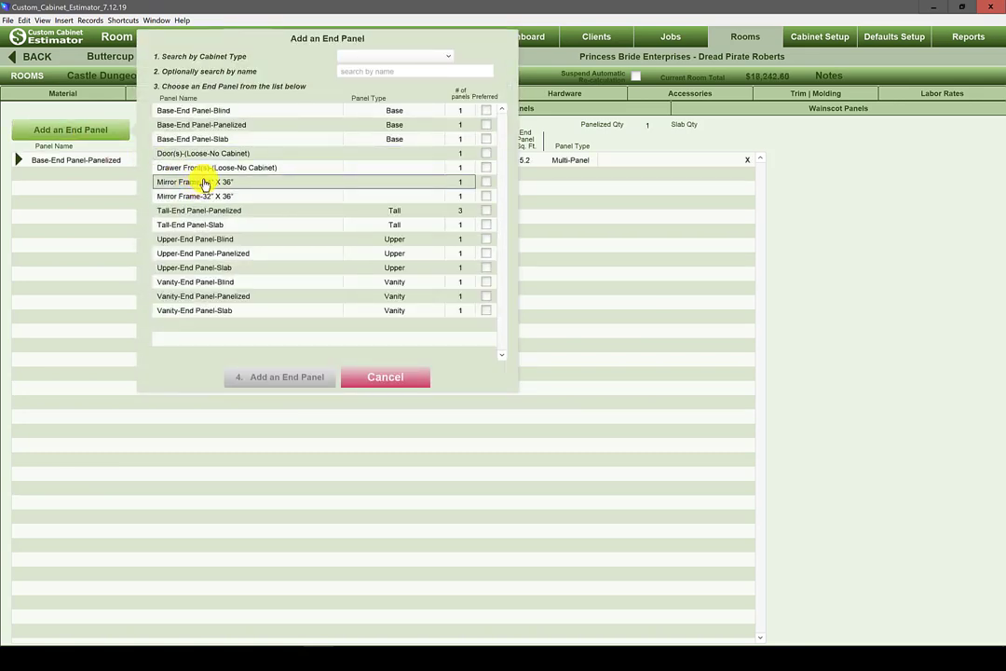
pyautogui.click(205, 142)
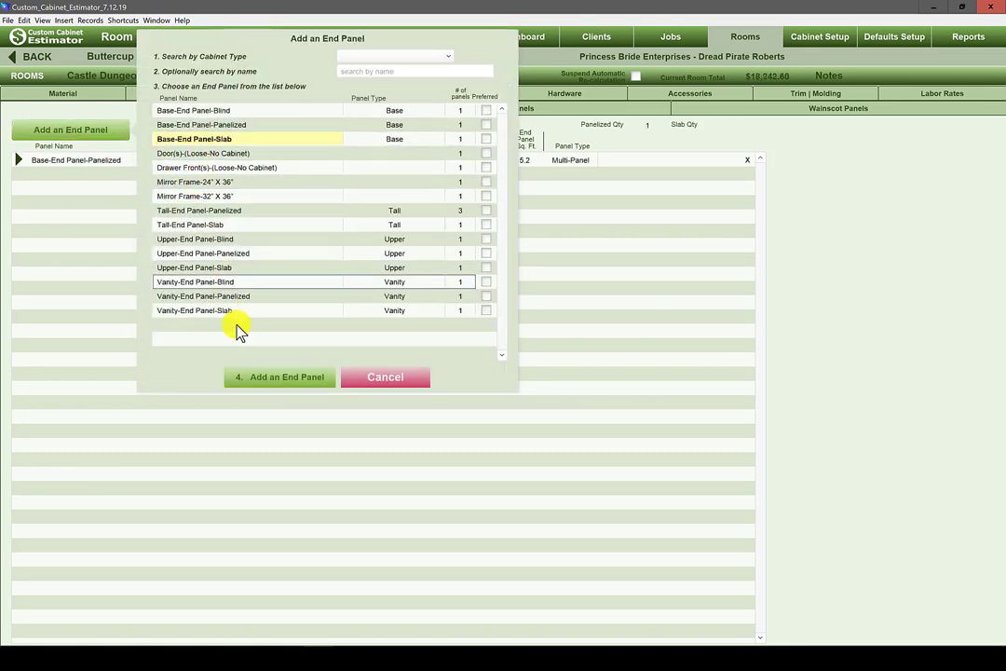
pyautogui.click(267, 379)
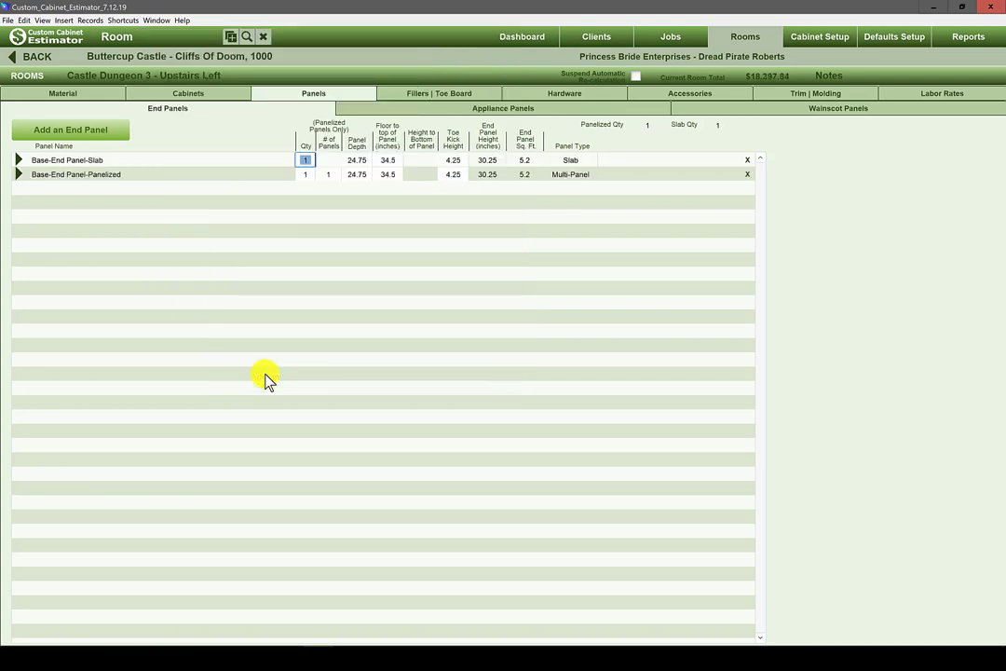
pyautogui.click(86, 134)
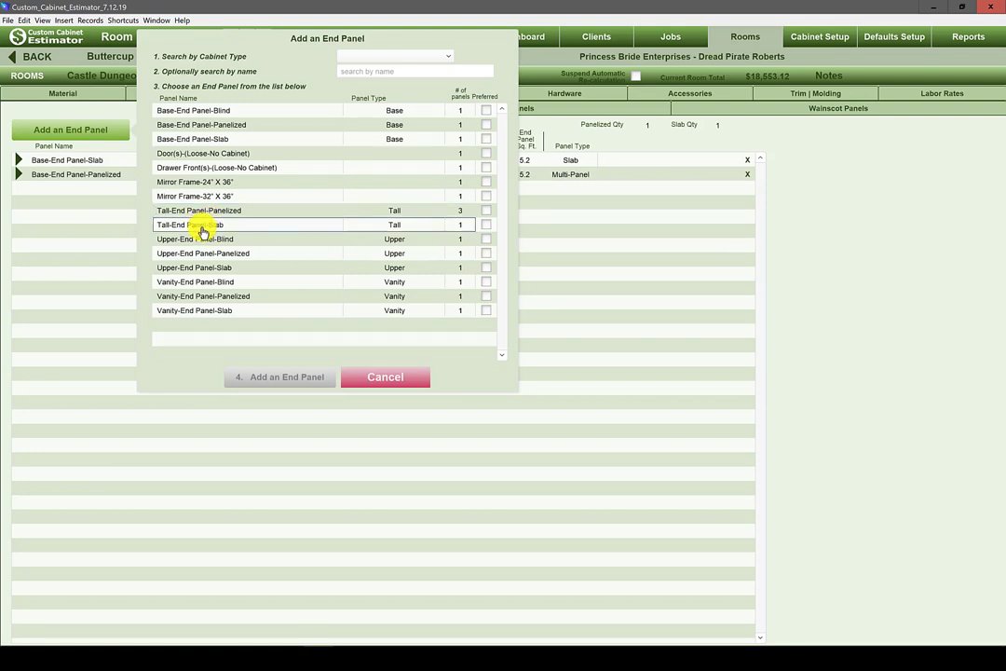
pyautogui.click(203, 228)
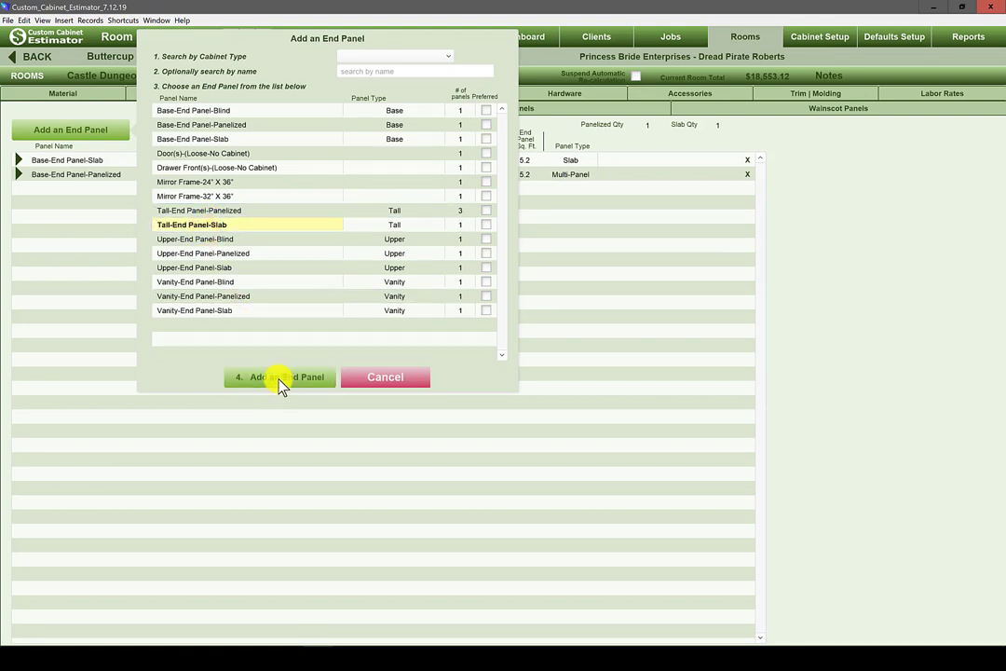
pyautogui.click(282, 384)
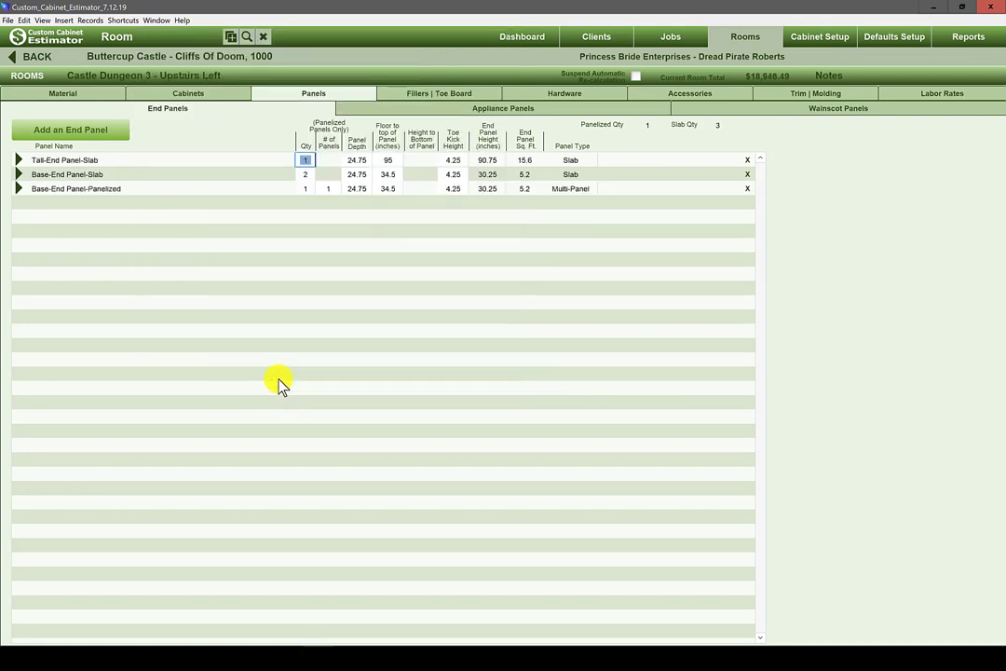
# Step: Add an Upper-End Panel-Panelized to the end panels with a quantity of 2
pyautogui.click(90, 135)
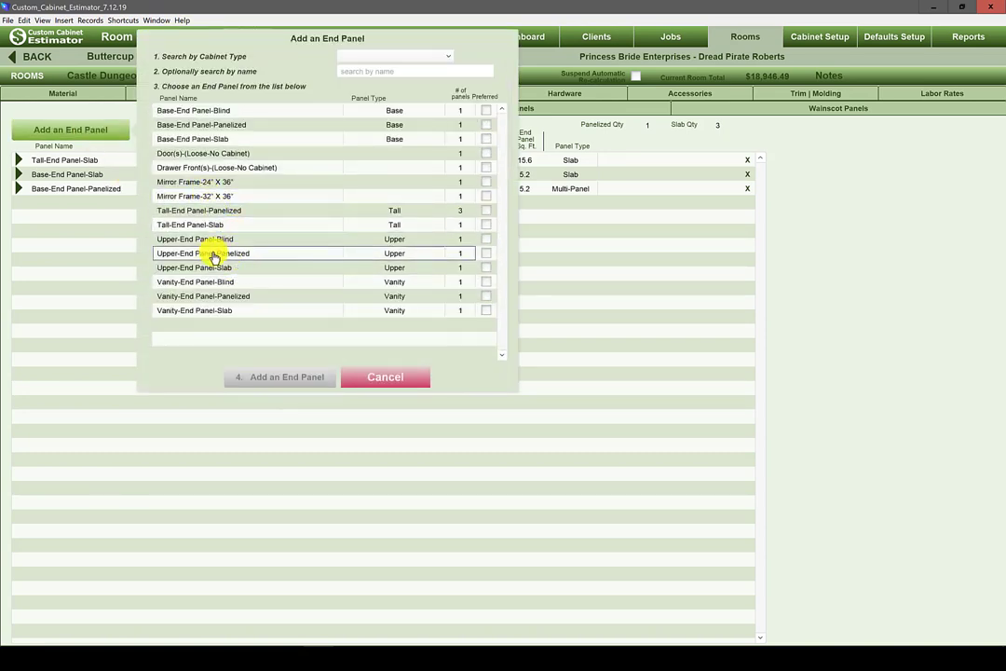
pyautogui.click(224, 256)
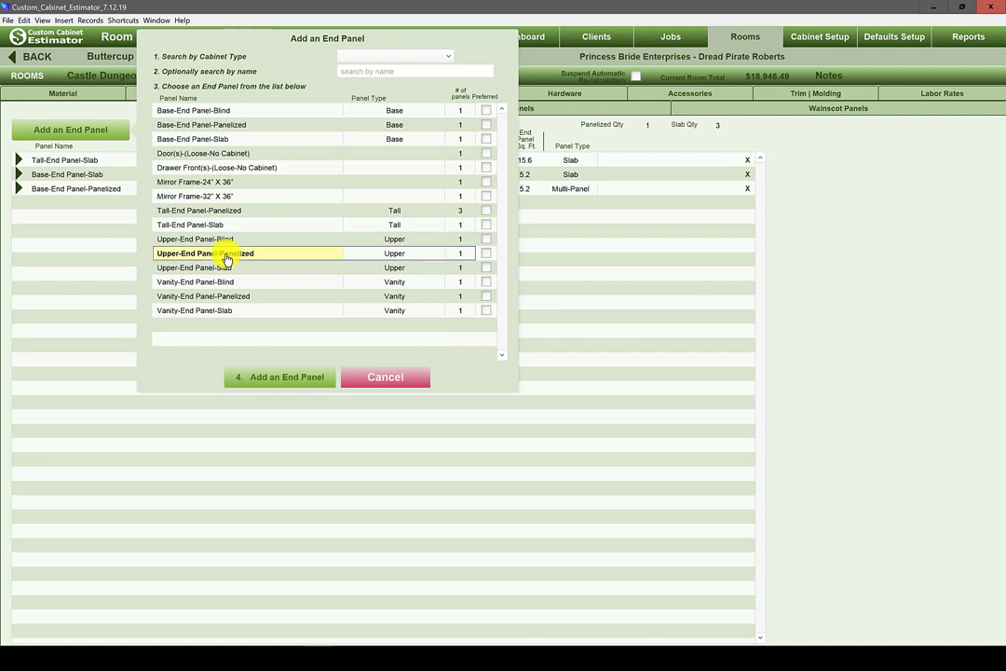
pyautogui.click(276, 381)
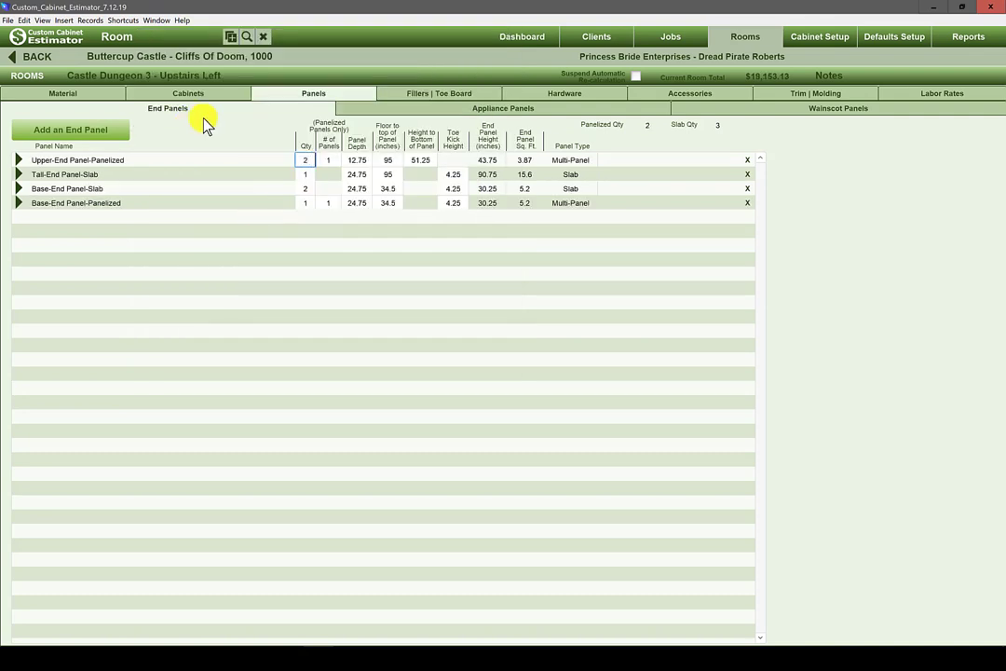
# Step: Add an Upper-End Panel-Slab to the room's end panels with a quantity of 2
pyautogui.click(106, 130)
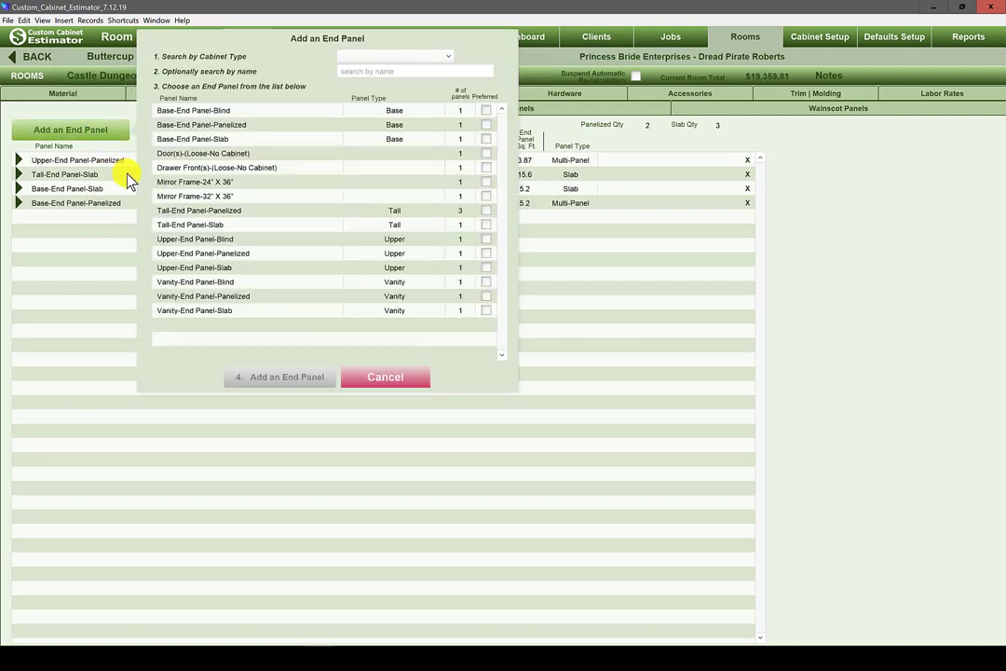
pyautogui.click(246, 267)
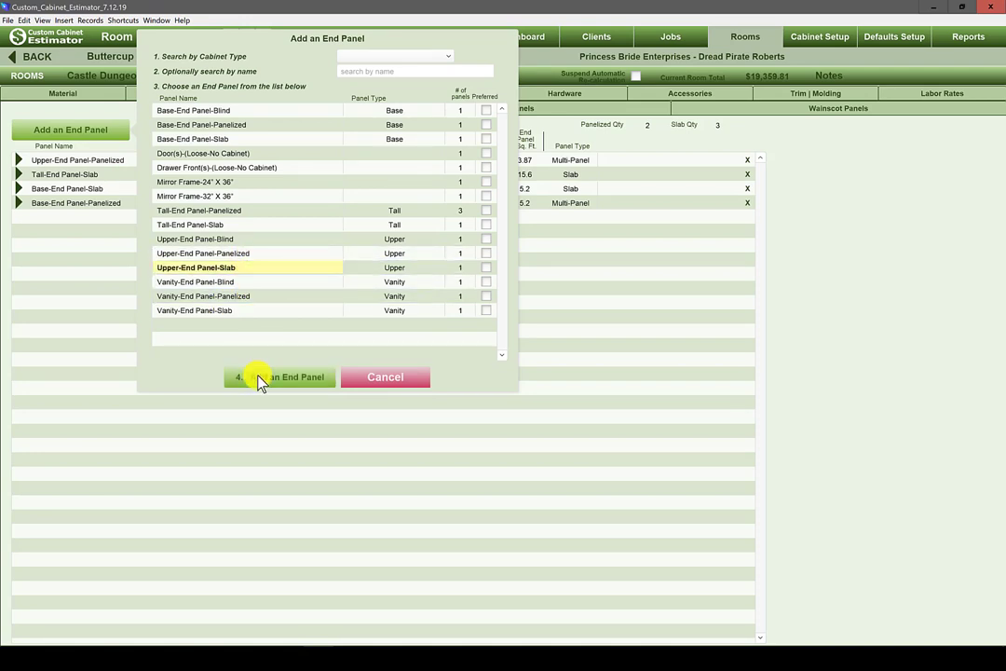
pyautogui.click(259, 377)
pyautogui.write('2')
# Step: Look through the list of available appliance panels and close it without adding one
pyautogui.click(498, 112)
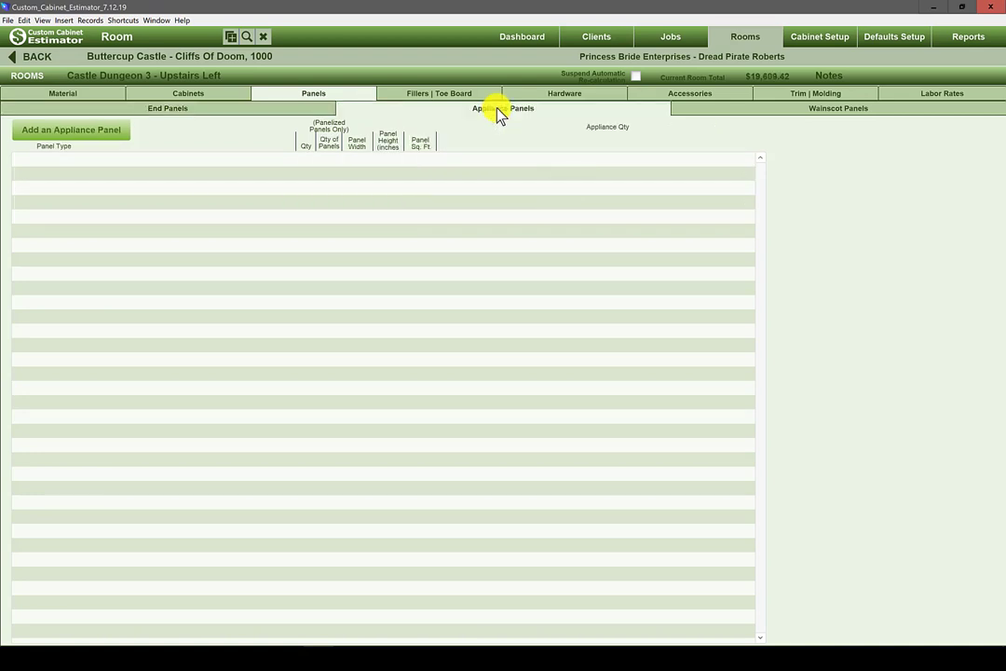
pyautogui.click(92, 132)
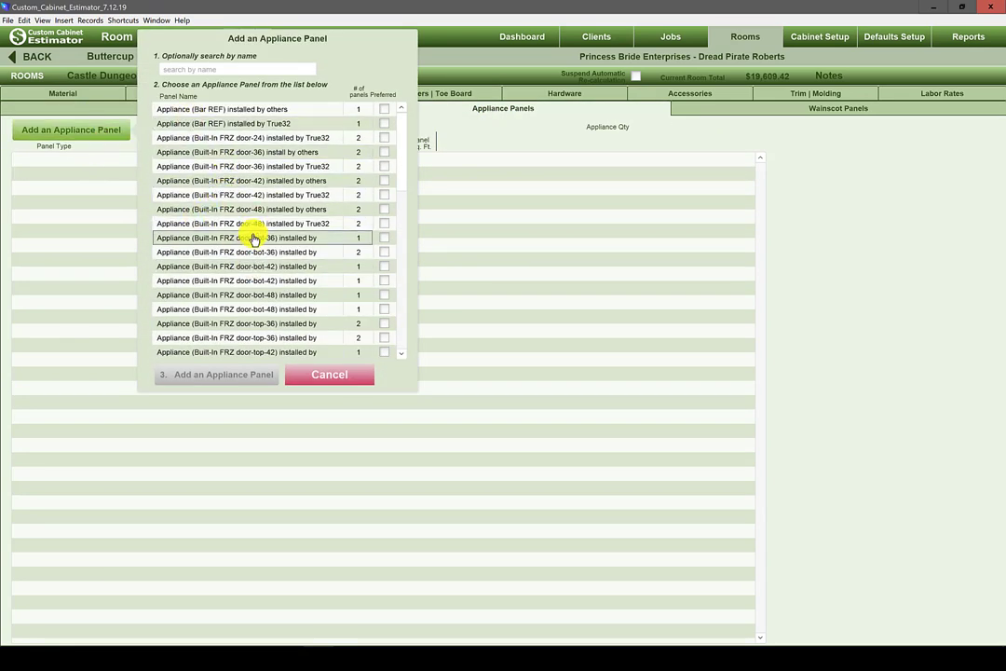
pyautogui.click(285, 265)
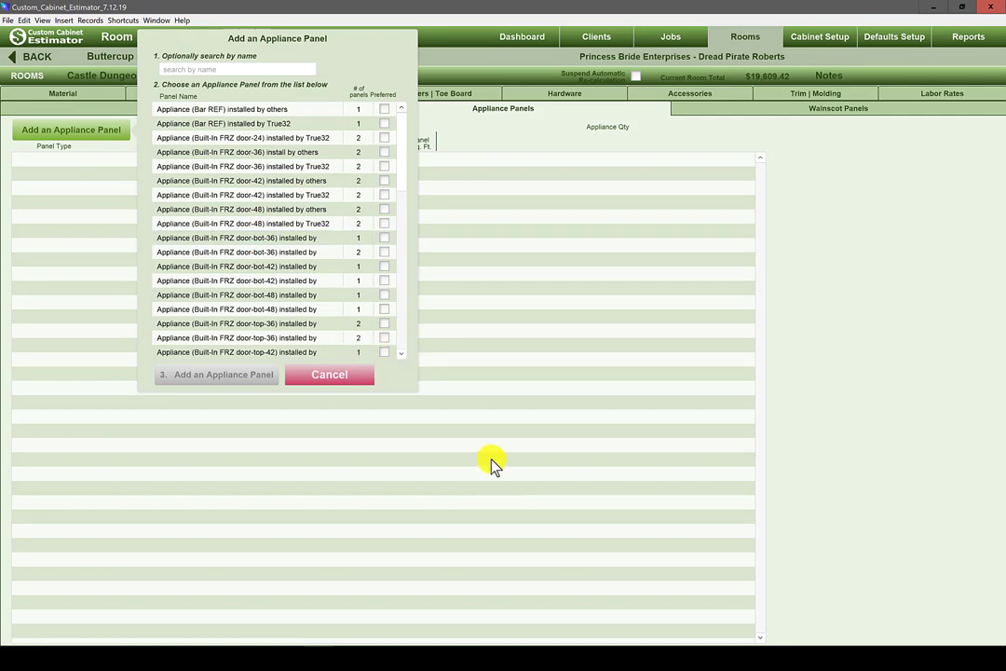
pyautogui.scroll(-4, 490, 463)
pyautogui.scroll(-4, 493, 463)
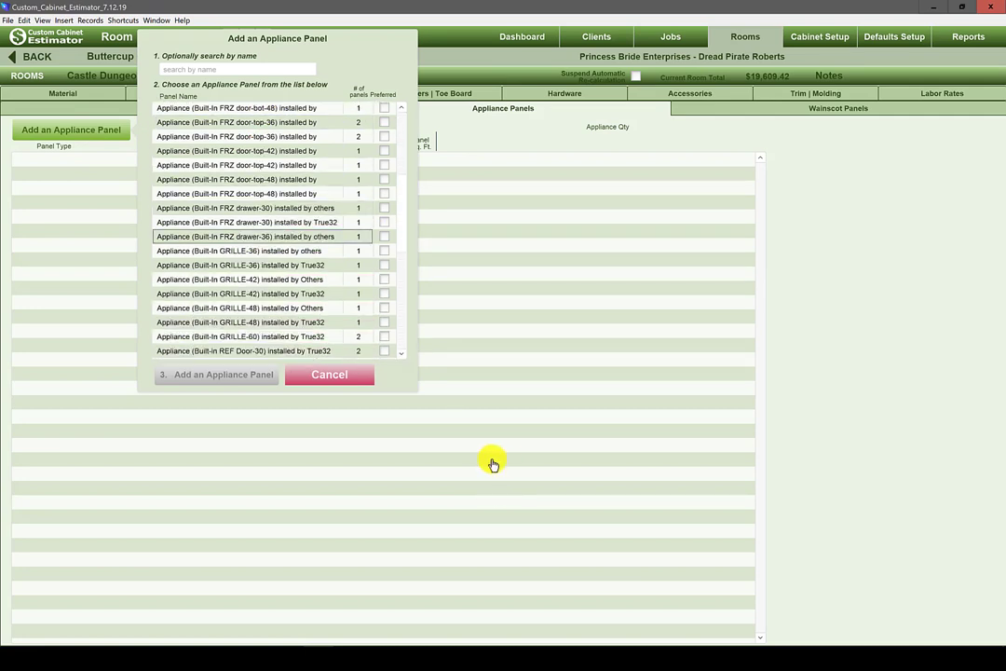
pyautogui.scroll(-4, 493, 463)
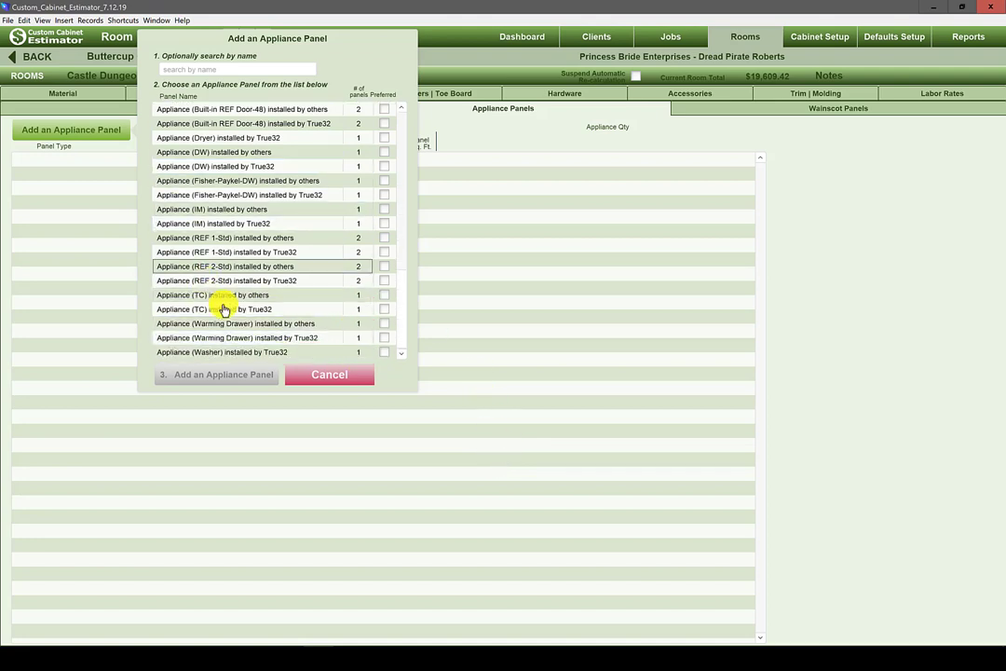
pyautogui.click(330, 375)
# Step: Add a Wainscot Panel-Panelized-Cabinet Height with 4 panels and a panel width of 60 inches
pyautogui.click(729, 110)
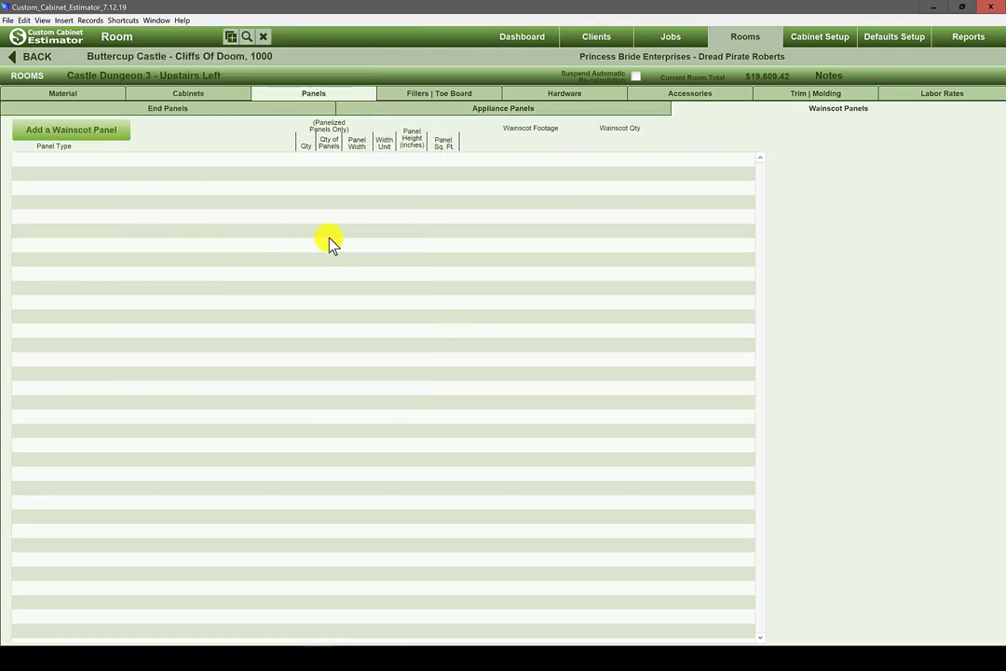
pyautogui.click(91, 130)
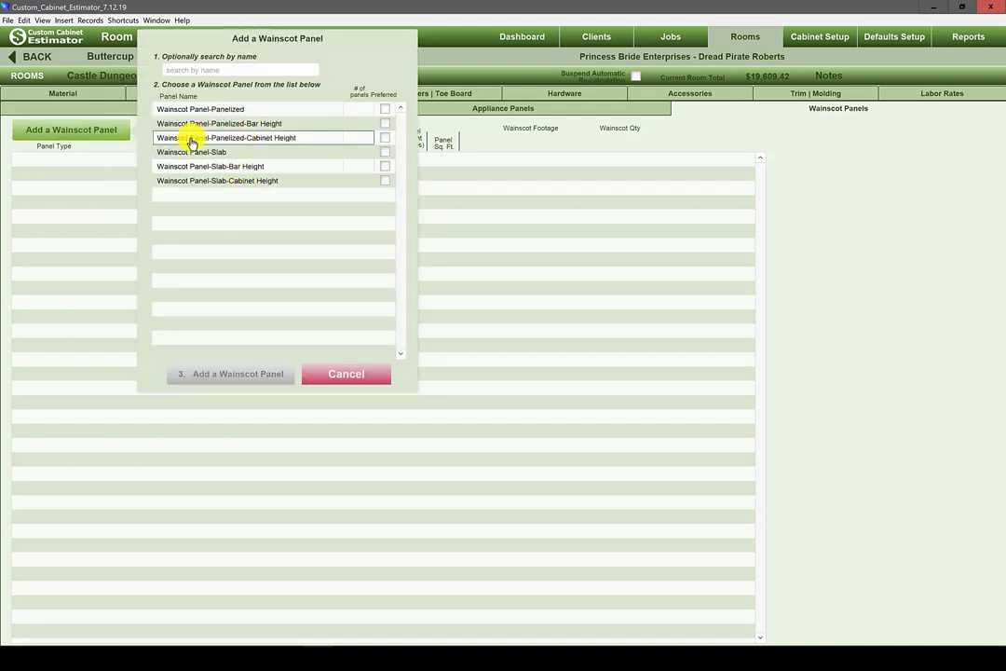
pyautogui.click(267, 138)
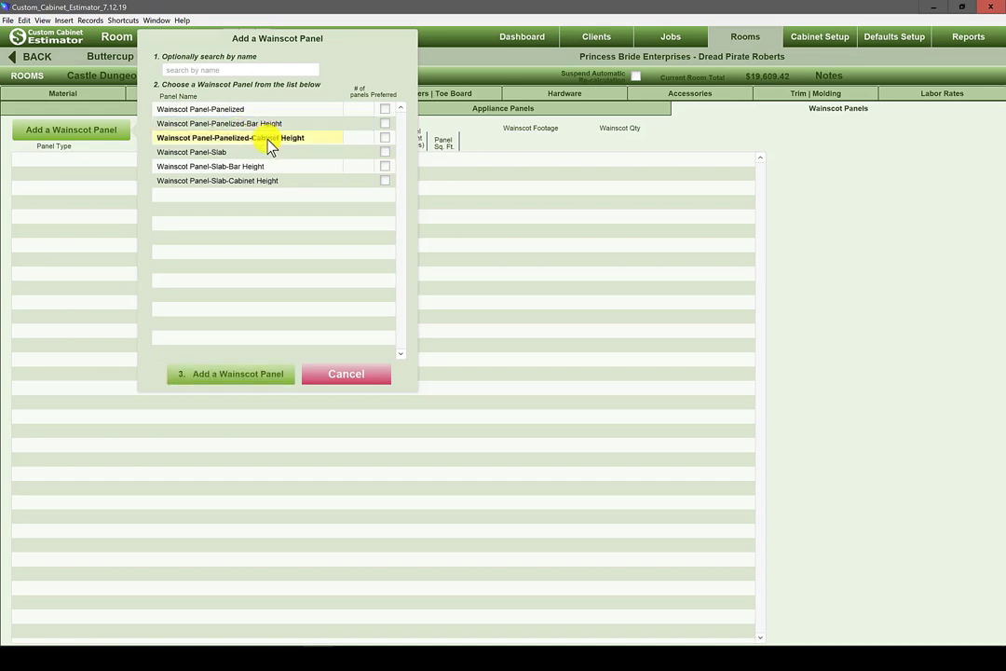
pyautogui.click(237, 375)
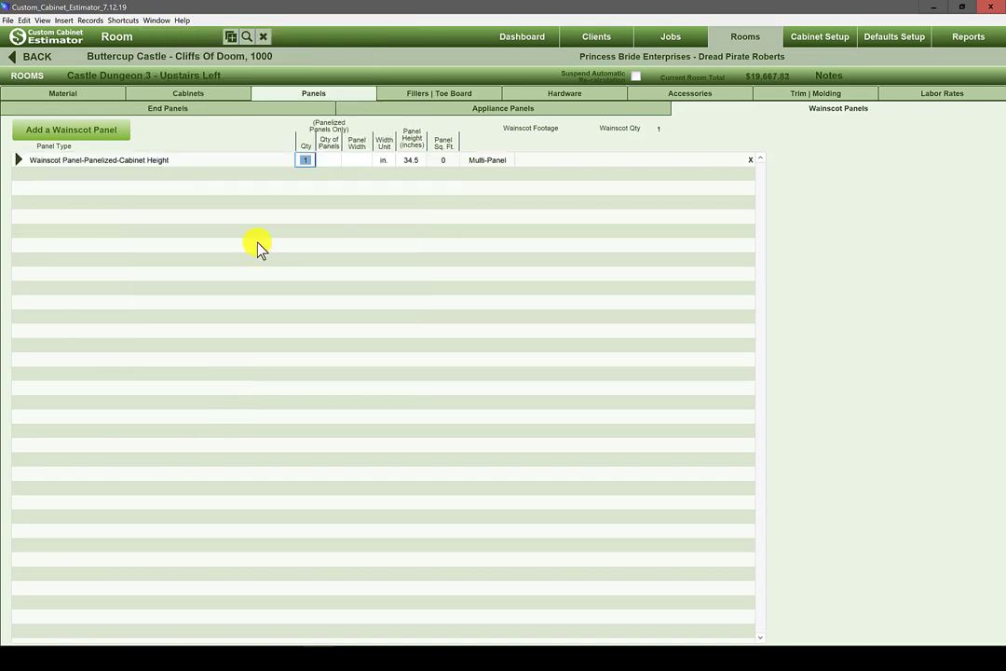
pyautogui.write('4')
pyautogui.click(361, 164)
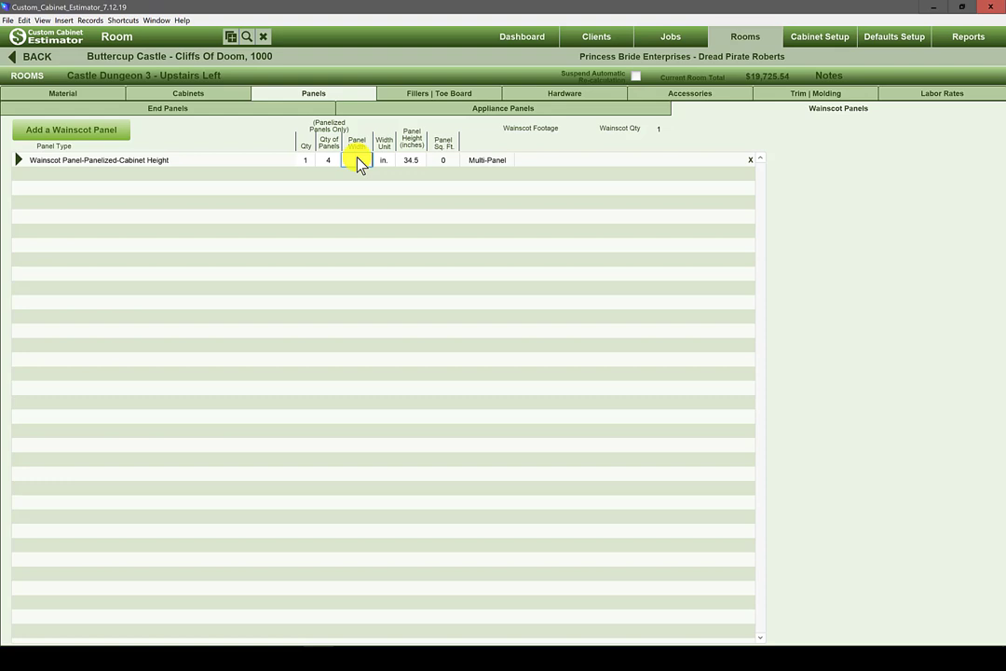
pyautogui.write('48')
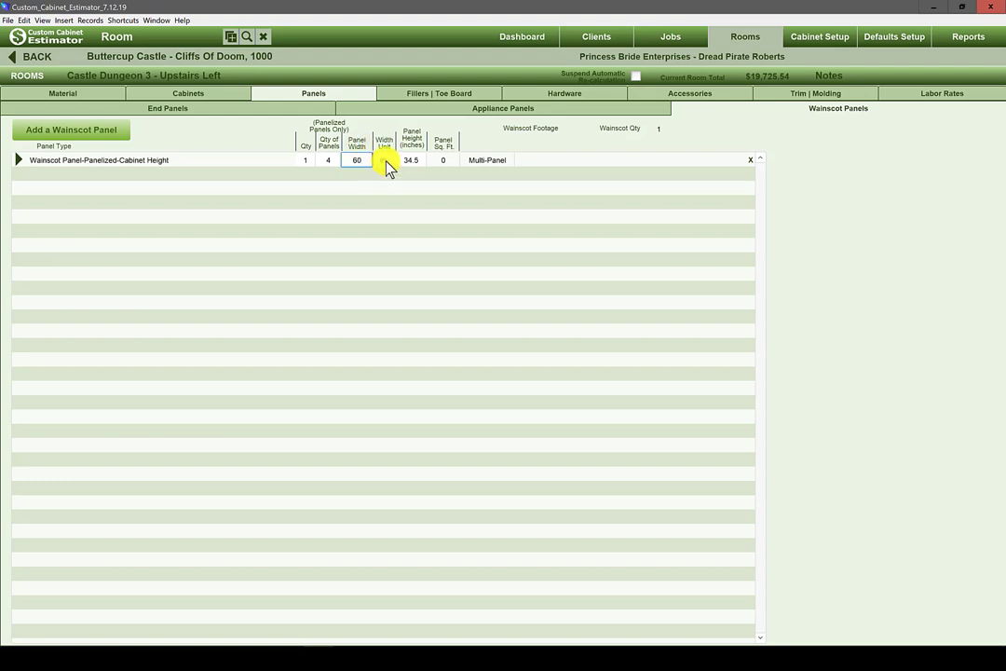
pyautogui.press('BackSpace')
pyautogui.press('BackSpace')
pyautogui.write('60')
pyautogui.click(446, 164)
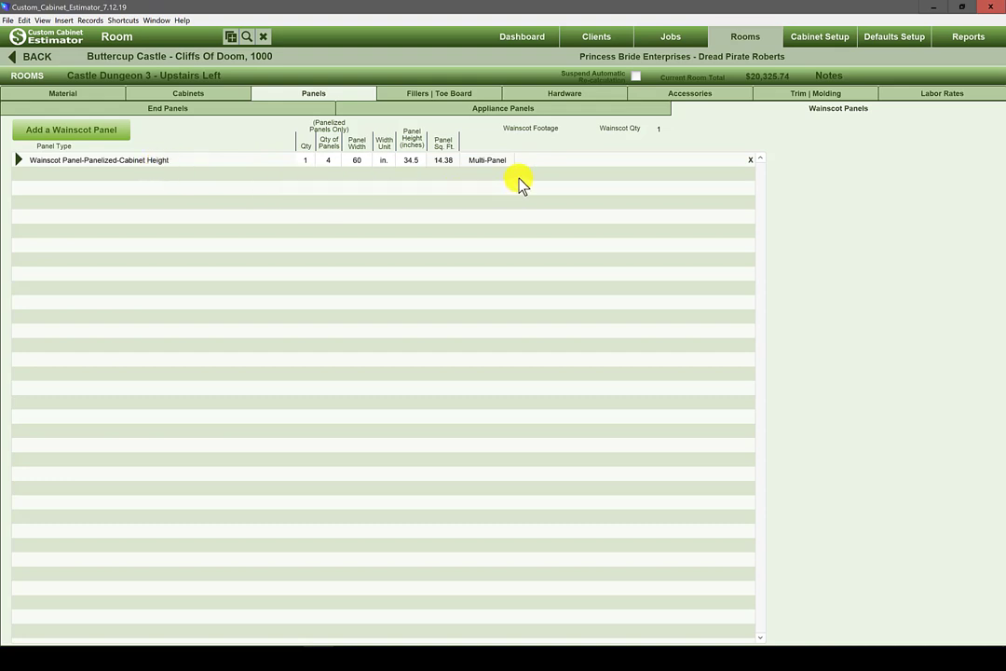
# Step: Delete the Wainscot Panel-Panelized-Cabinet Height from the room's wainscot panels
pyautogui.click(753, 163)
pyautogui.click(532, 362)
# Step: Add one Base-Filler-1 1/2" and one Tall-Filler-1 1/2" to the room's fillers
pyautogui.click(450, 94)
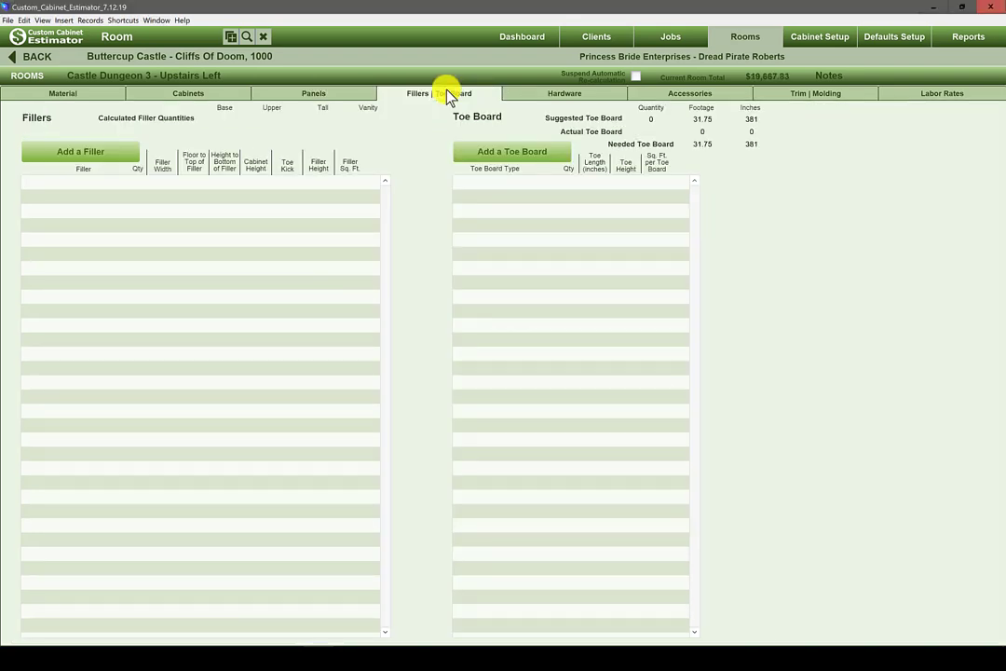
pyautogui.click(84, 151)
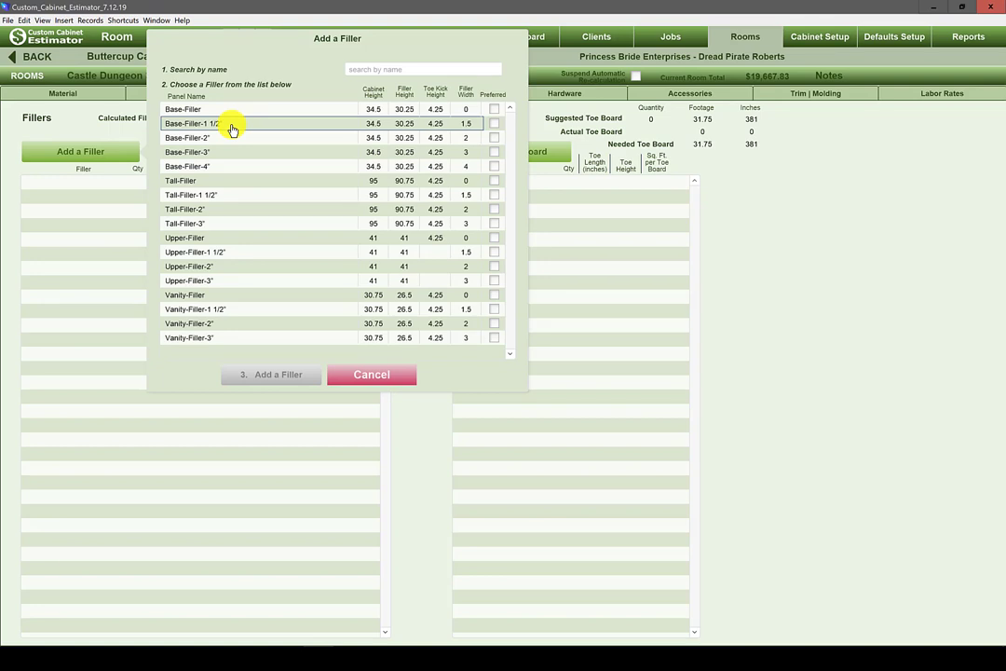
pyautogui.click(232, 129)
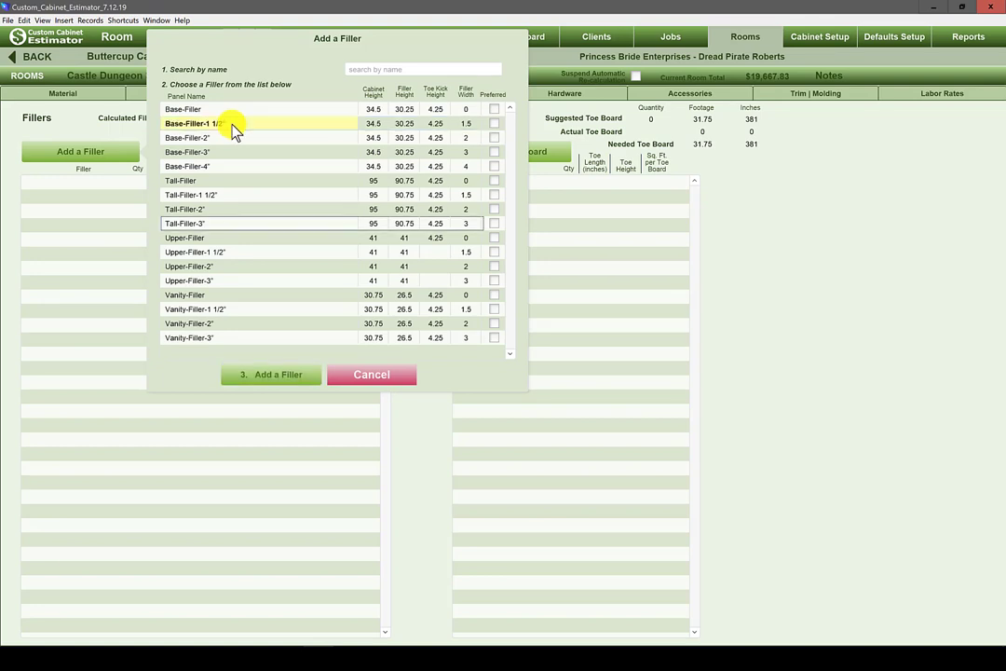
pyautogui.click(271, 376)
pyautogui.click(98, 154)
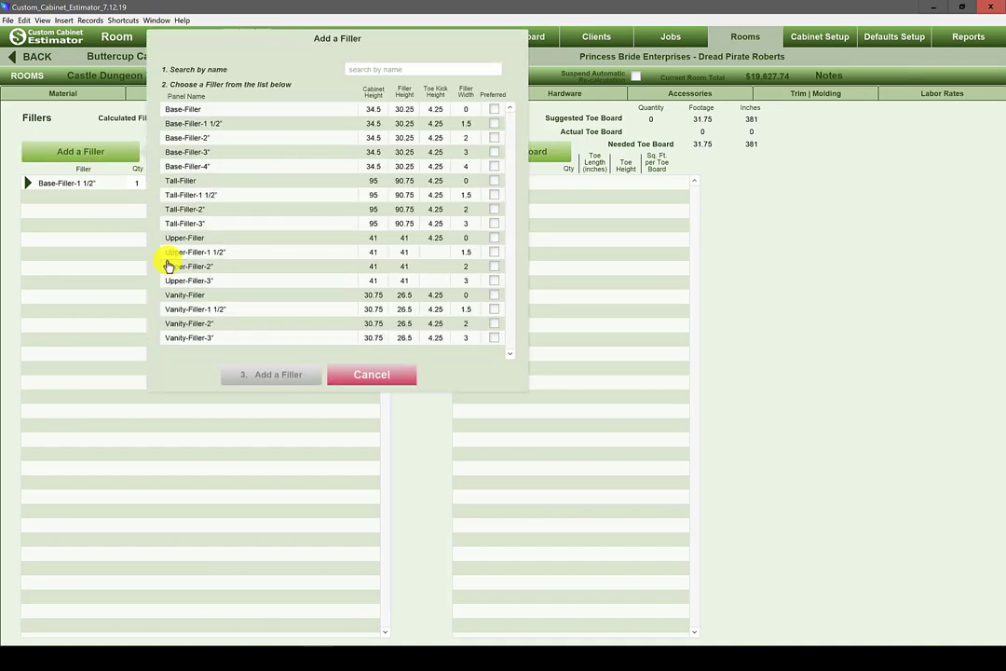
pyautogui.click(205, 196)
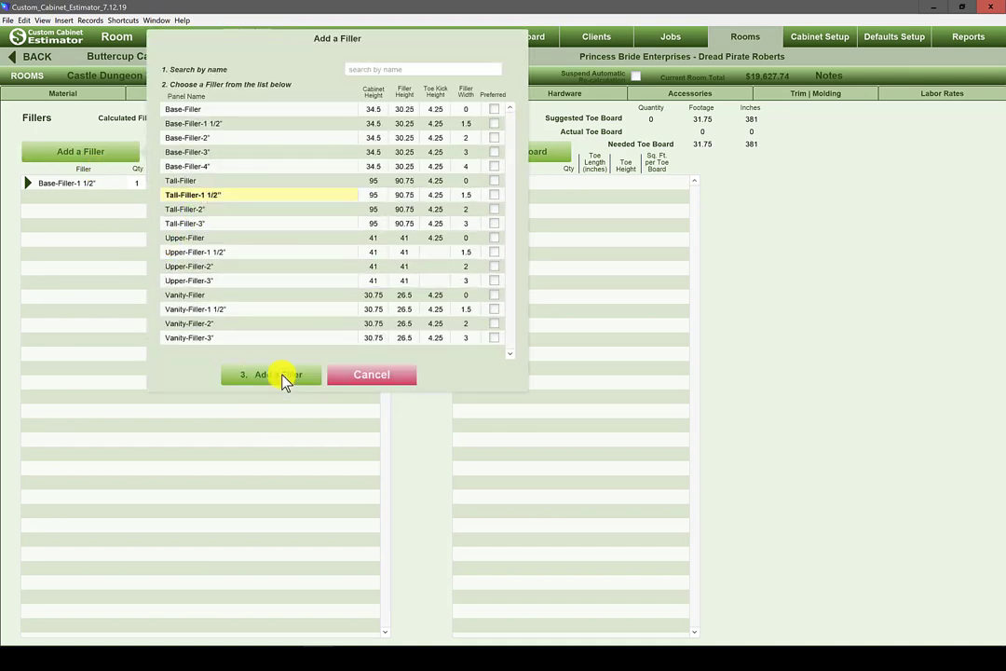
pyautogui.click(285, 376)
# Step: Add an Upper-Filler-1 1/2" to the room's fillers with a quantity of 2
pyautogui.click(69, 152)
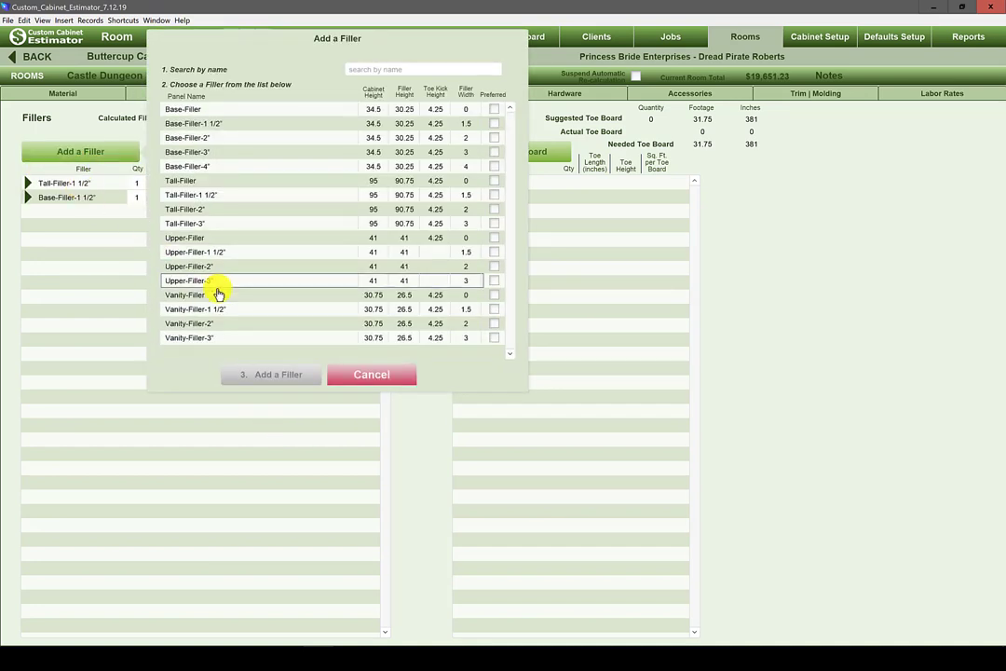
pyautogui.click(221, 255)
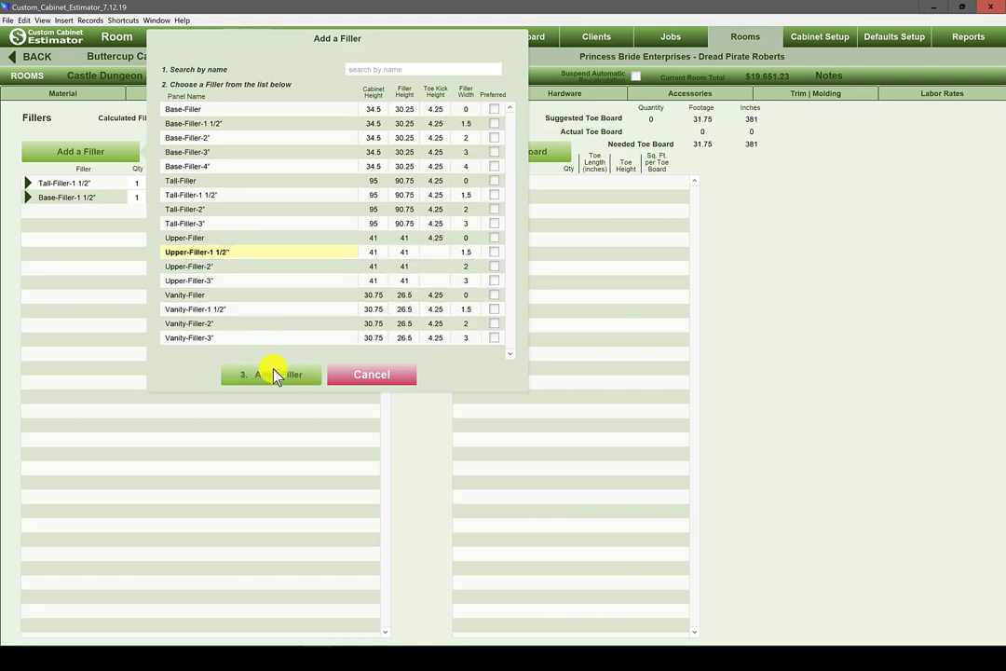
pyautogui.click(275, 375)
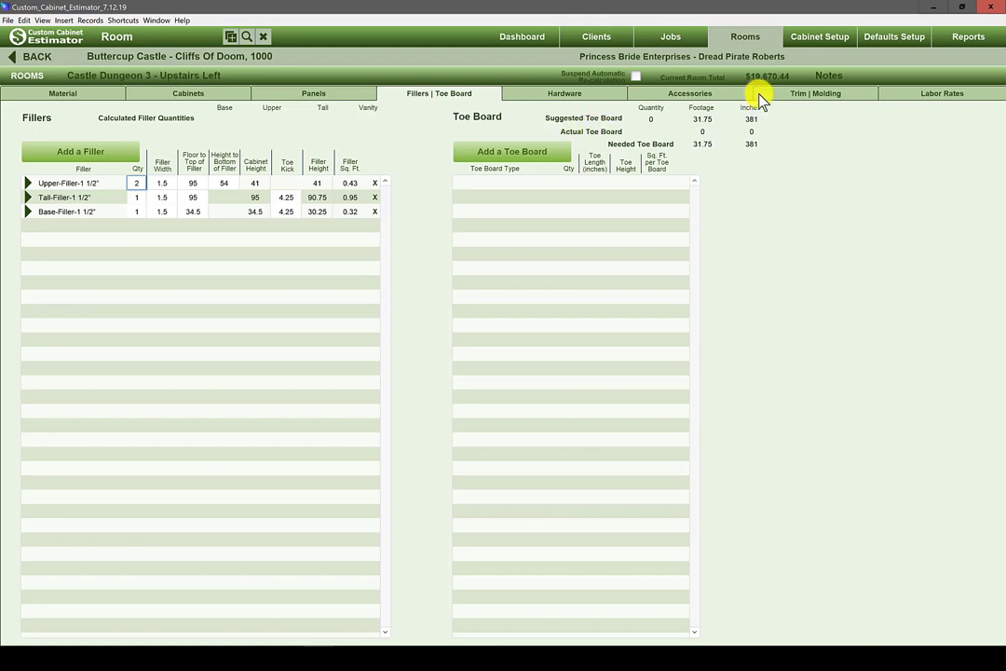
# Step: Add a Toe Board-4 1/4" to the room with a quantity of 4
pyautogui.click(525, 153)
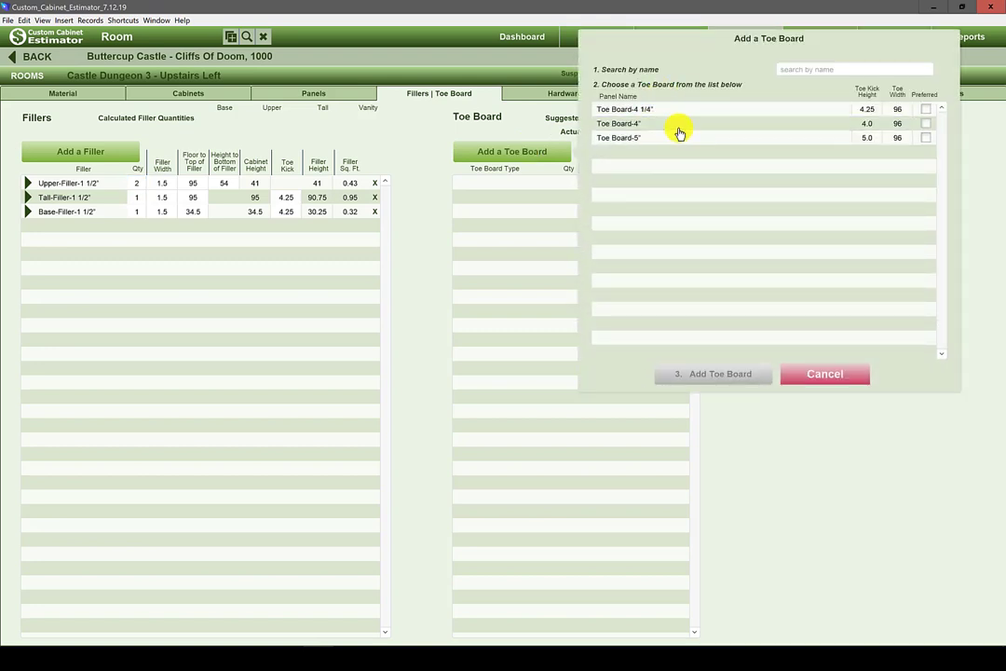
pyautogui.click(705, 141)
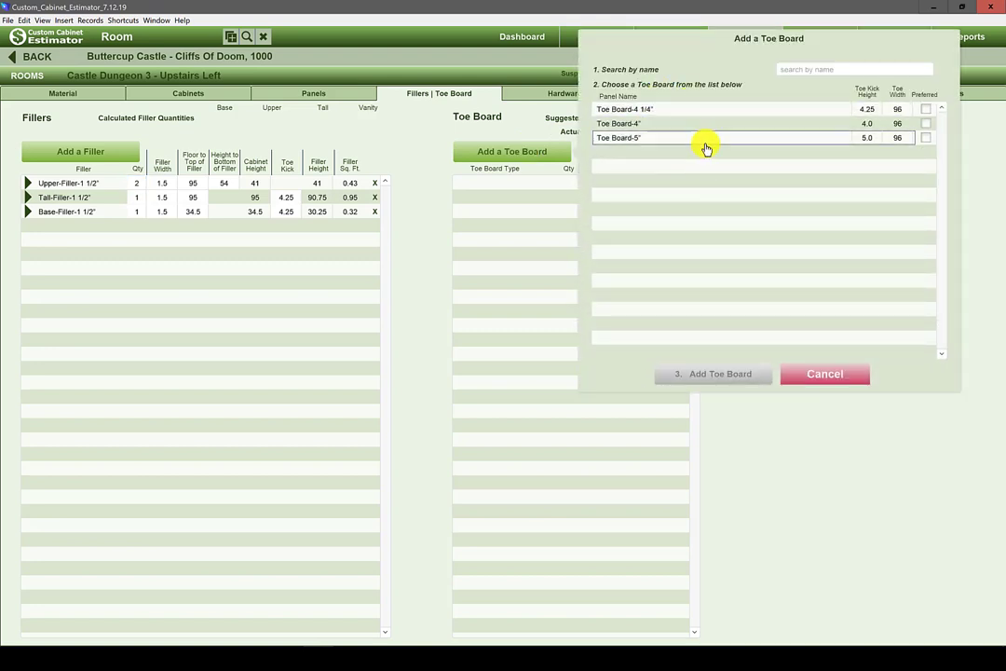
pyautogui.click(665, 113)
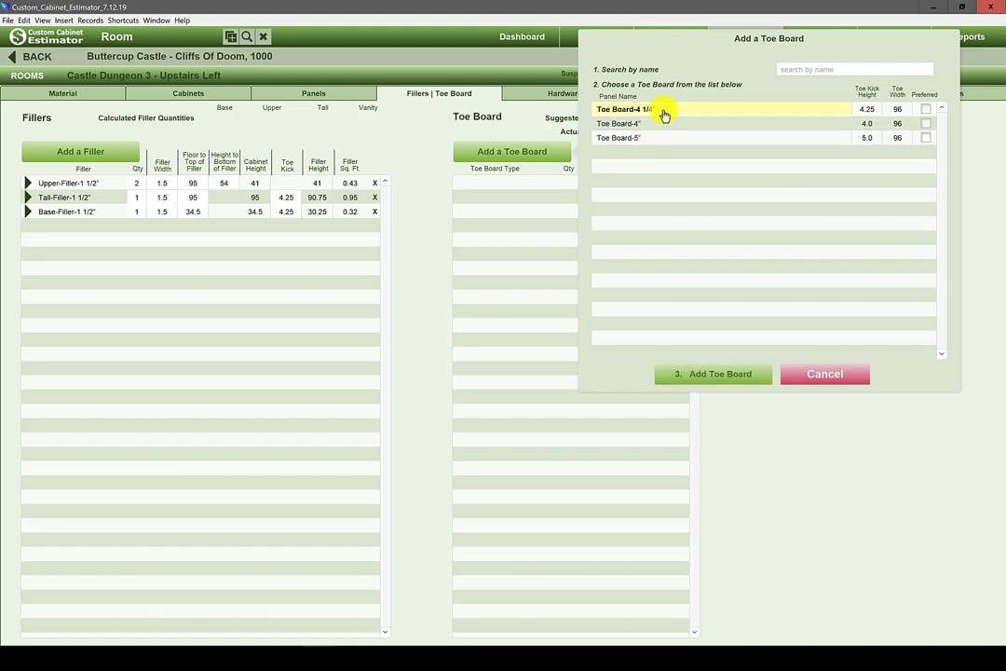
pyautogui.click(704, 375)
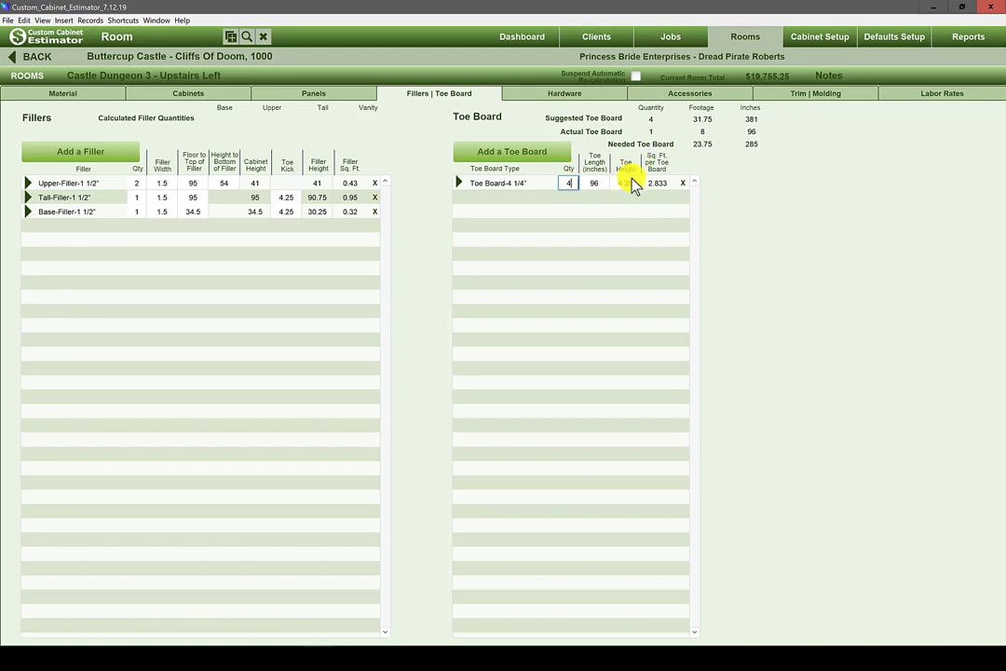
# Step: Choose Undermount-Knob-$5.00 Budget Surface as the room's default hardware and add its door, drawer and functional hardware items
pyautogui.click(578, 95)
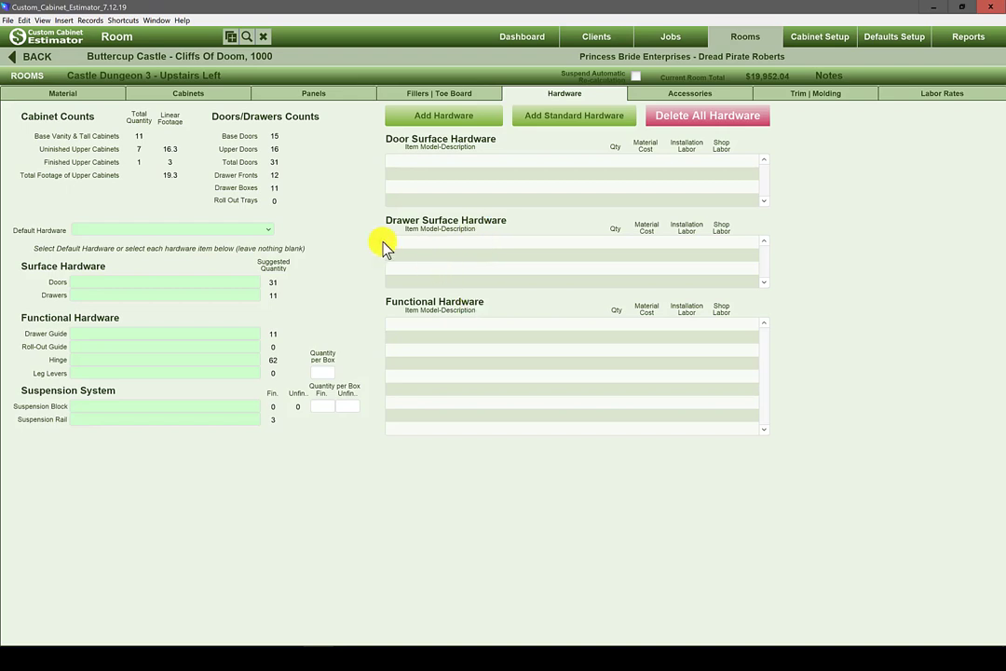
pyautogui.click(269, 231)
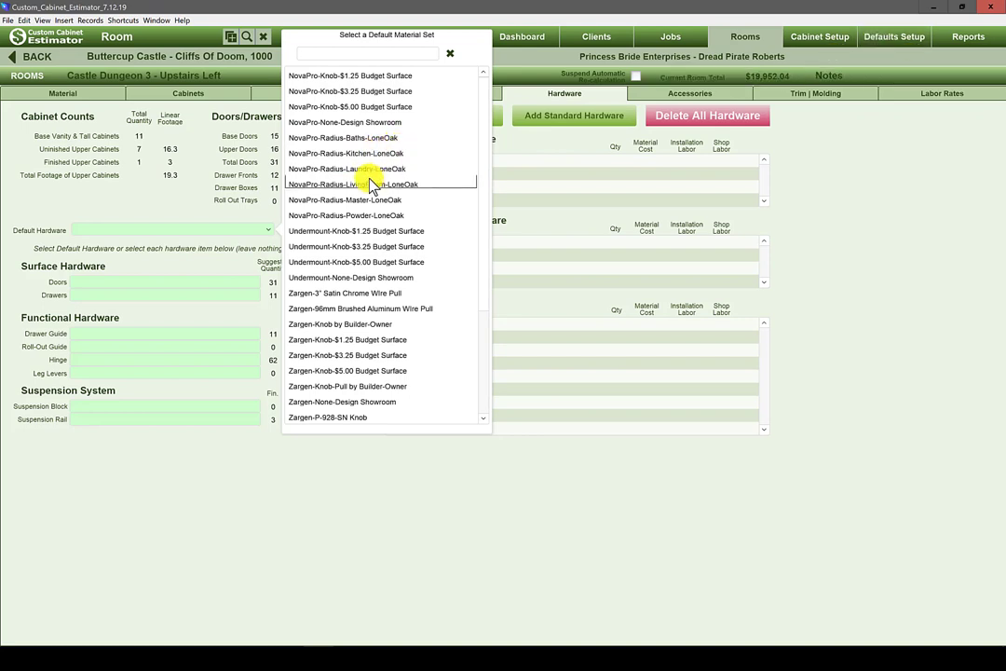
pyautogui.click(334, 264)
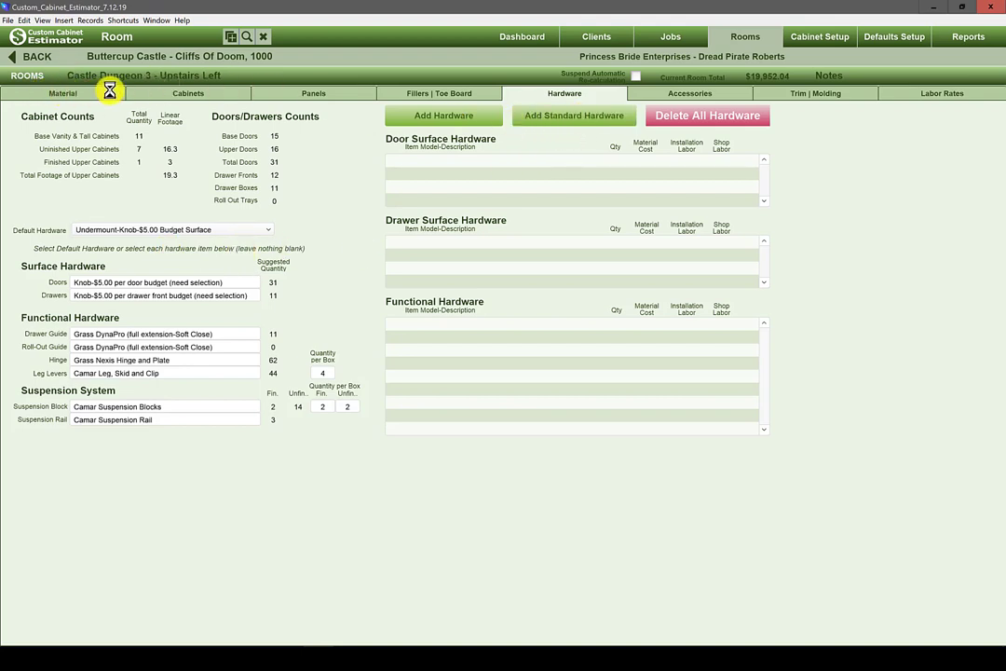
pyautogui.click(438, 111)
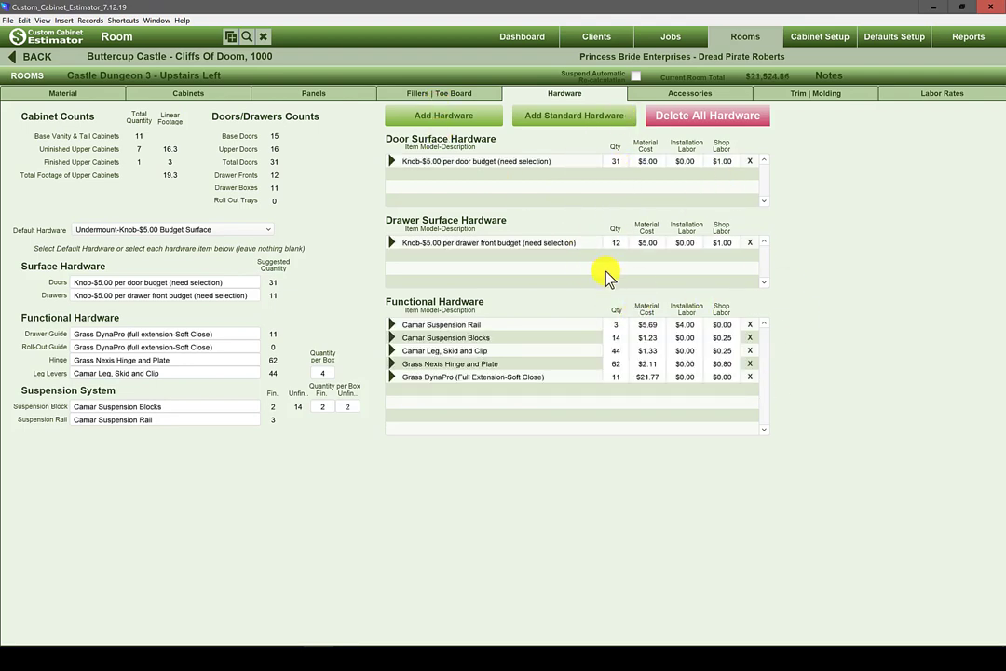
# Step: Set the Grass Nexis Hinge and Plate quantity to 64 and the $5.00 drawer front knob quantity to 12
pyautogui.click(615, 365)
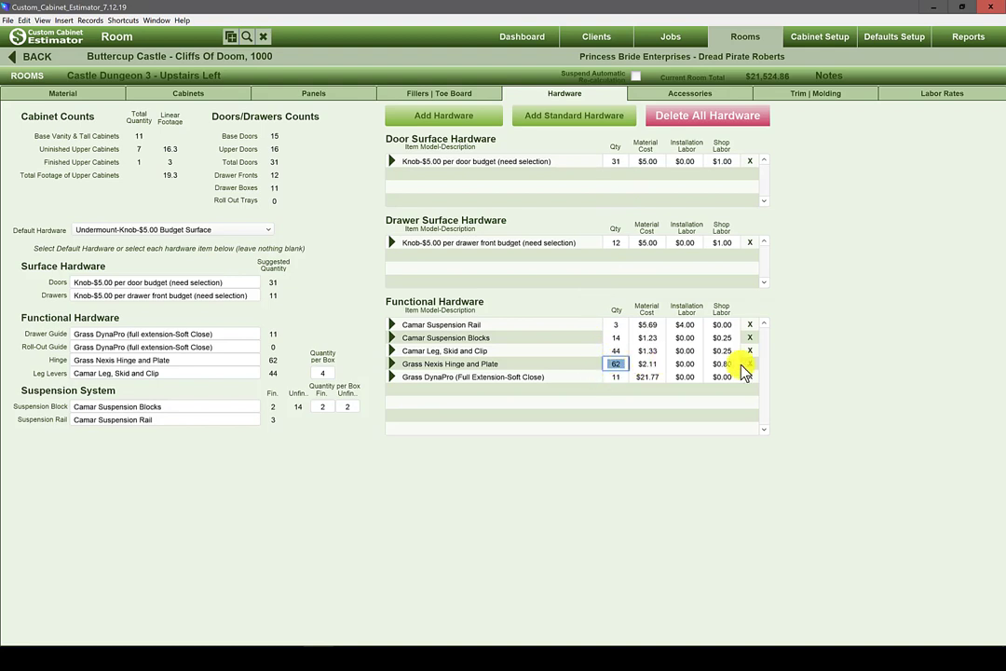
pyautogui.write('63')
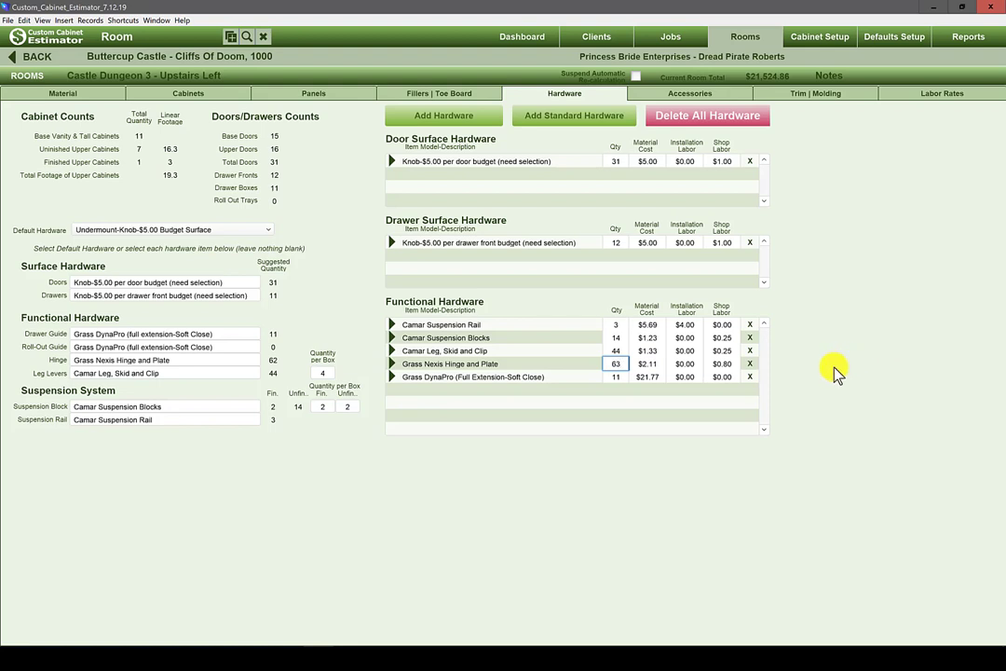
pyautogui.write('4')
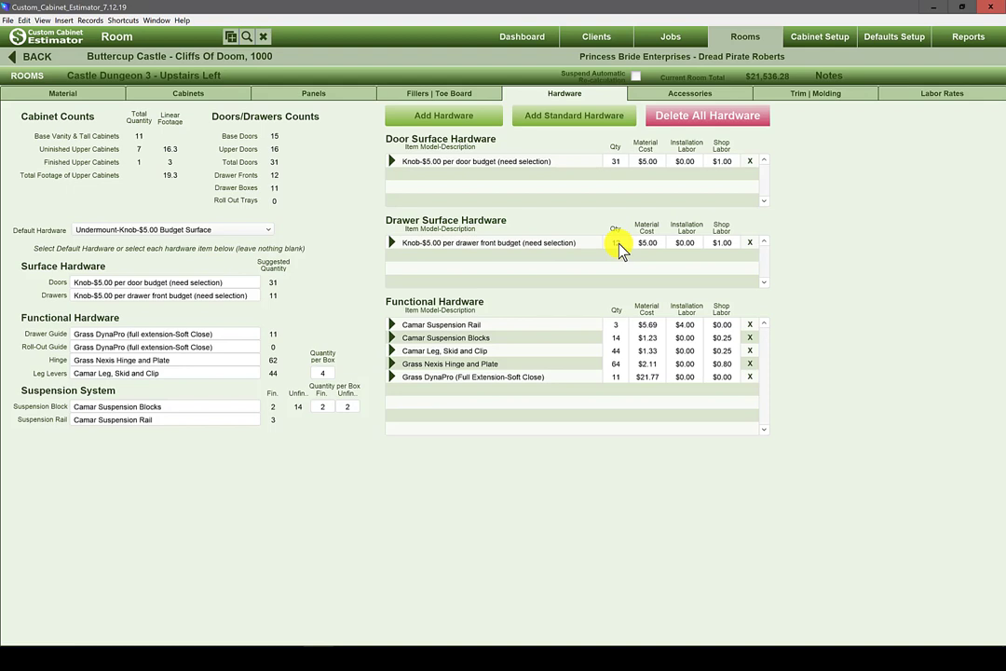
pyautogui.write('12')
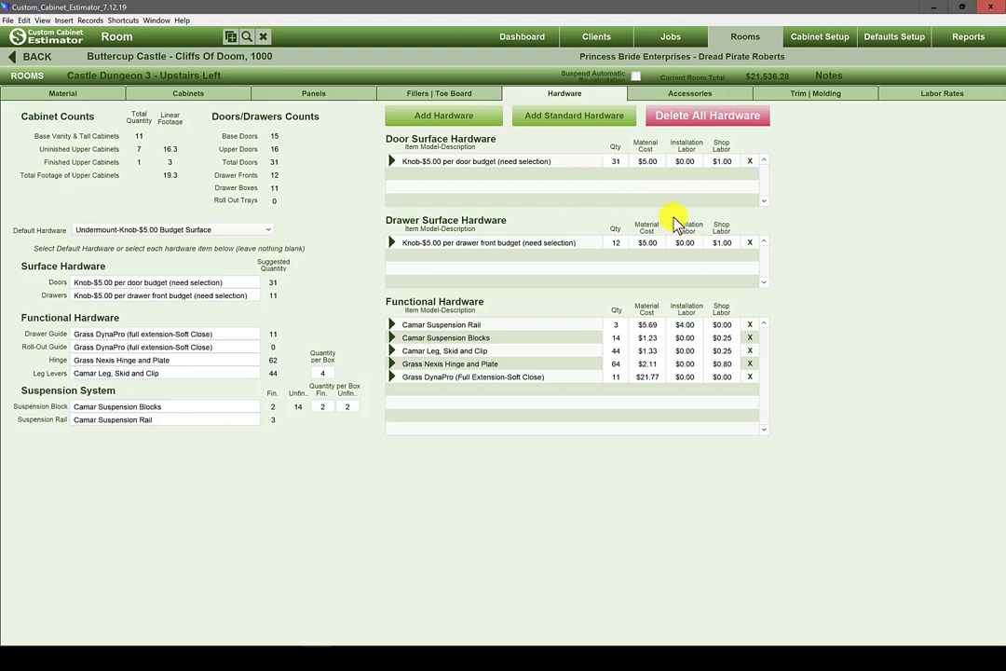
# Step: Start adding an accessory to the room and filter the accessory list by the Functional Accessories category
pyautogui.click(688, 96)
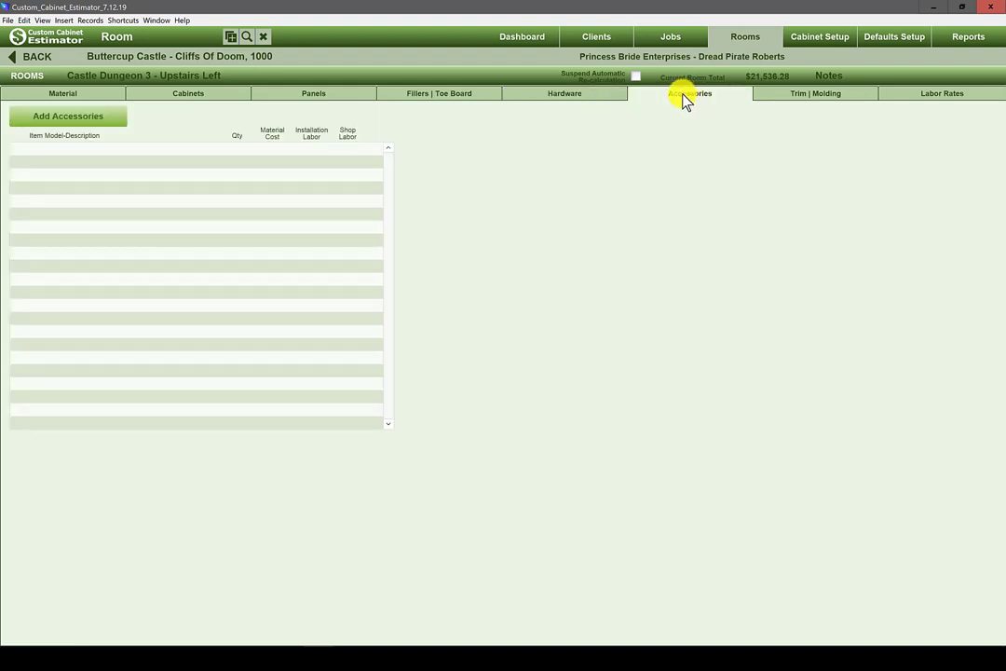
pyautogui.click(84, 121)
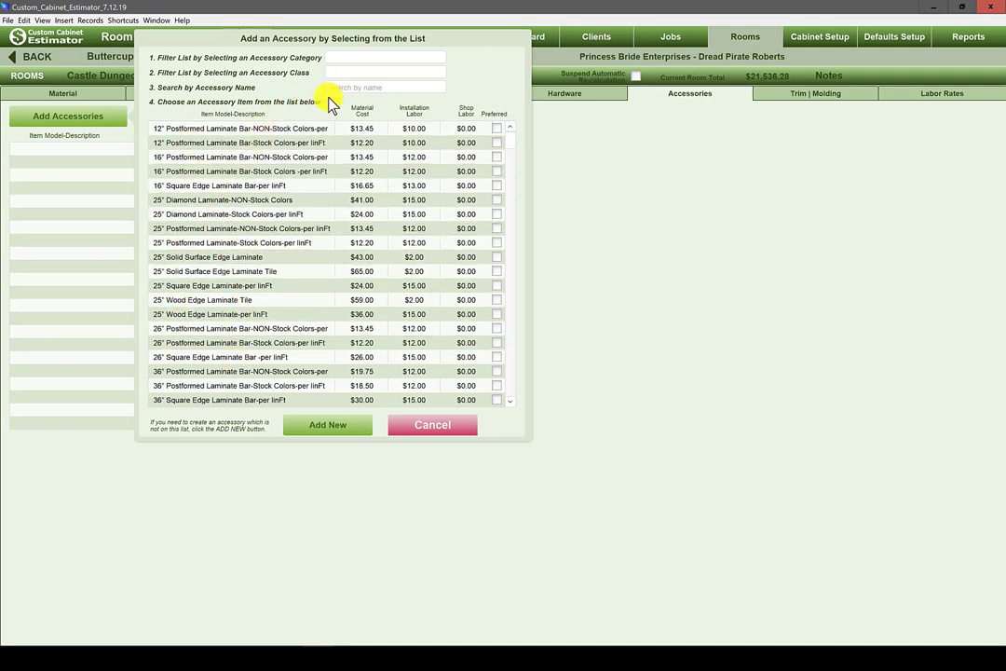
pyautogui.scroll(-15, 564, 407)
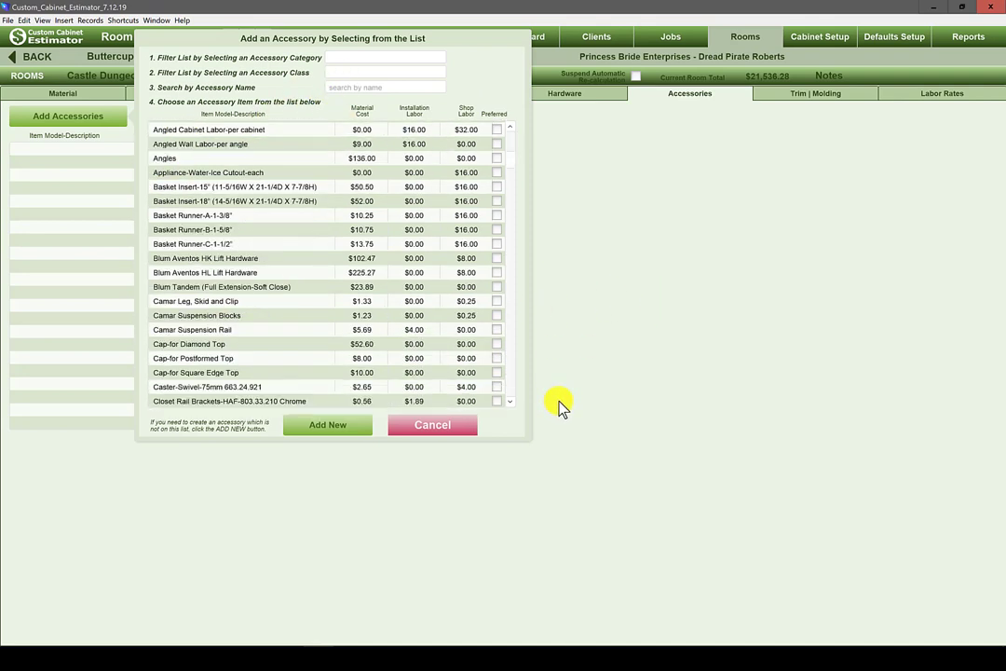
pyautogui.scroll(-15, 561, 404)
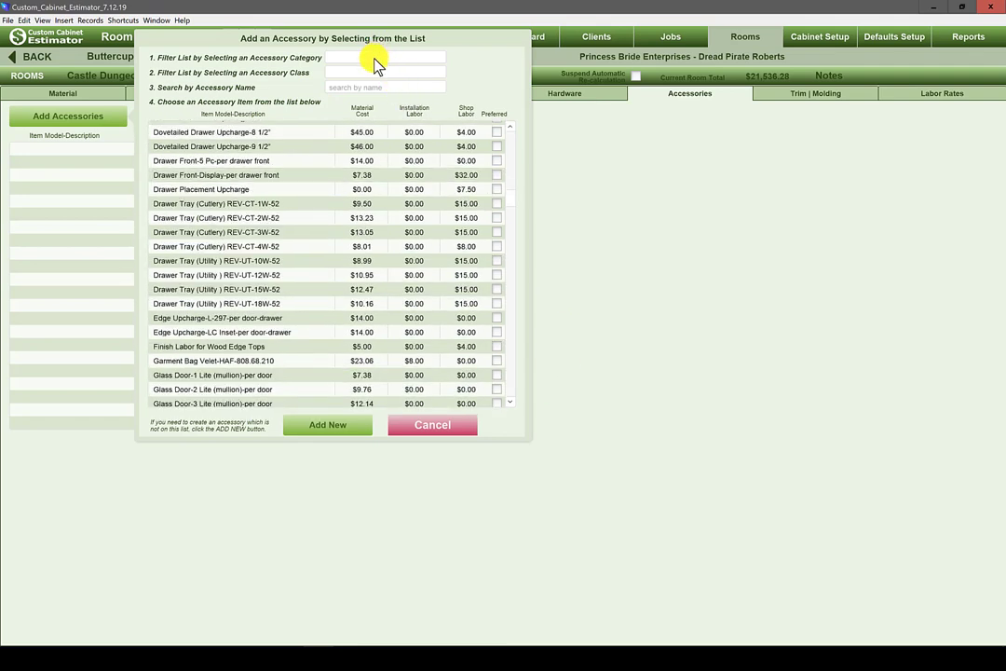
pyautogui.click(375, 57)
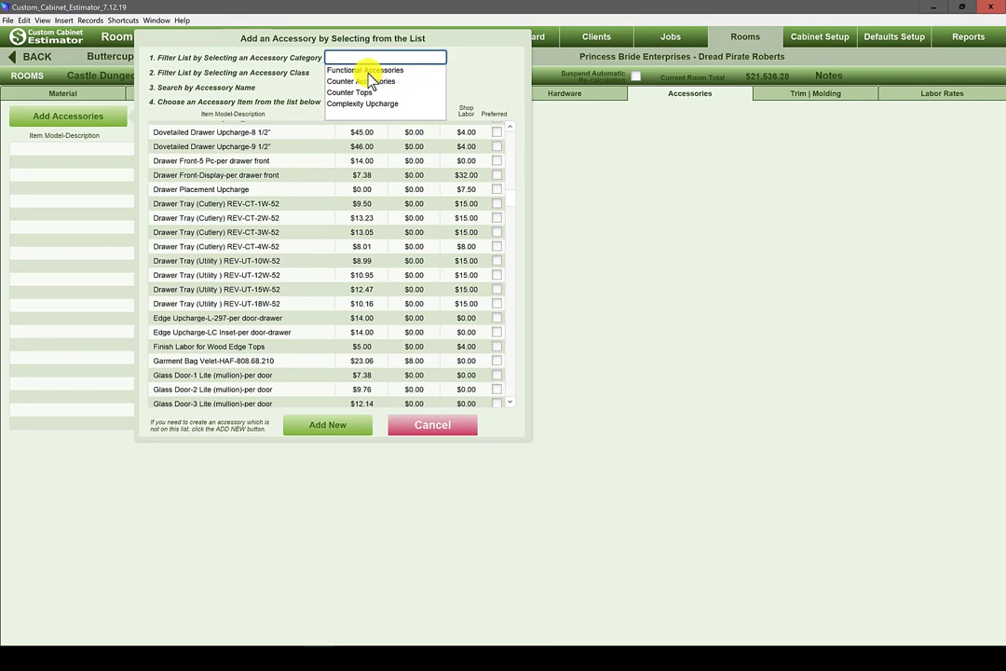
pyautogui.click(367, 71)
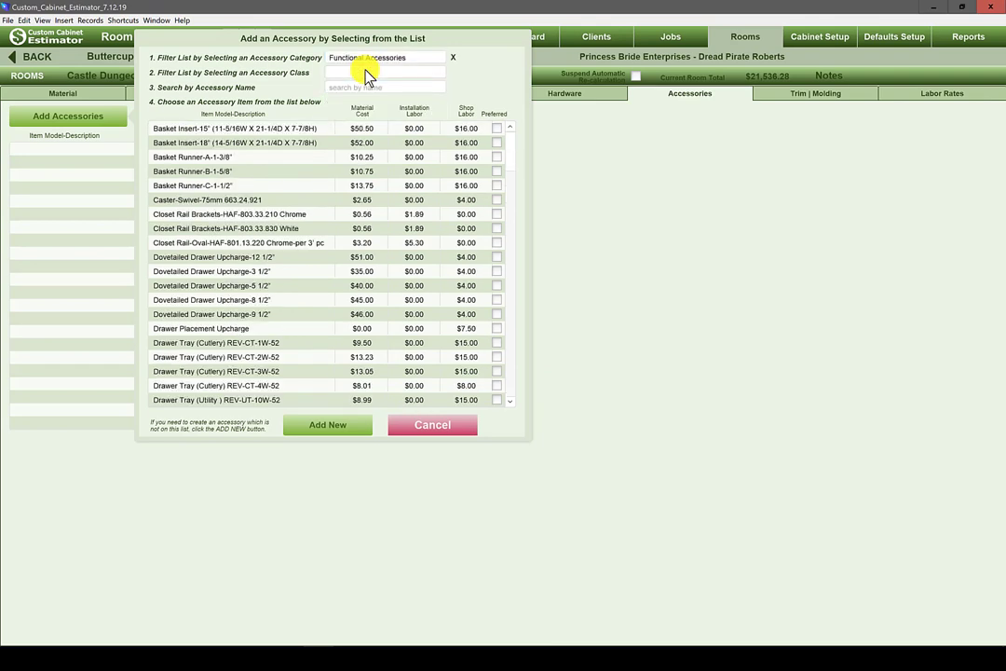
pyautogui.scroll(-5, 606, 389)
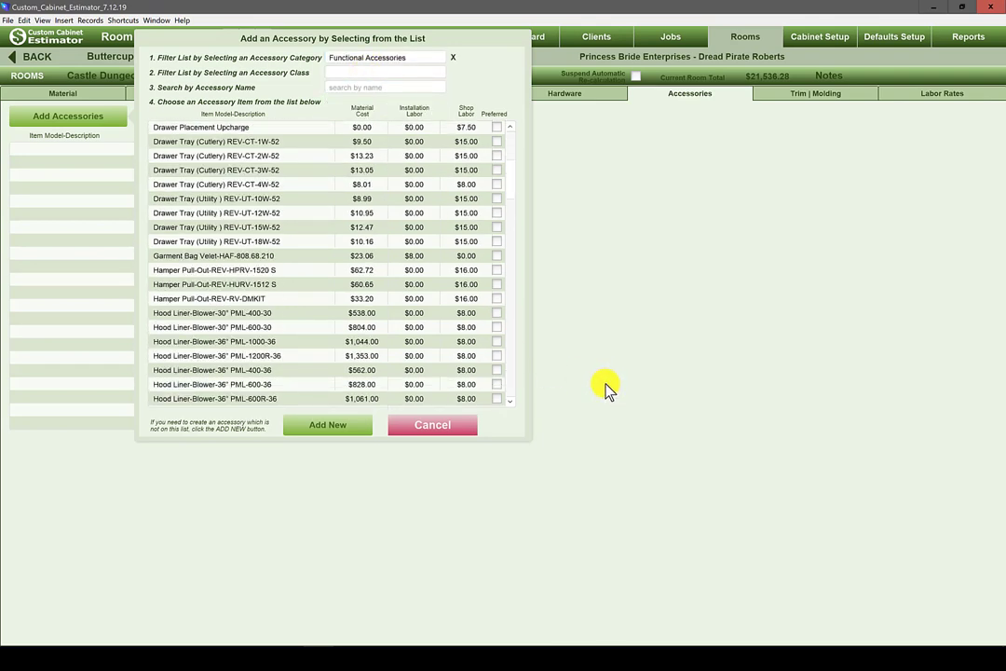
pyautogui.scroll(-7, 606, 390)
pyautogui.scroll(2, 605, 382)
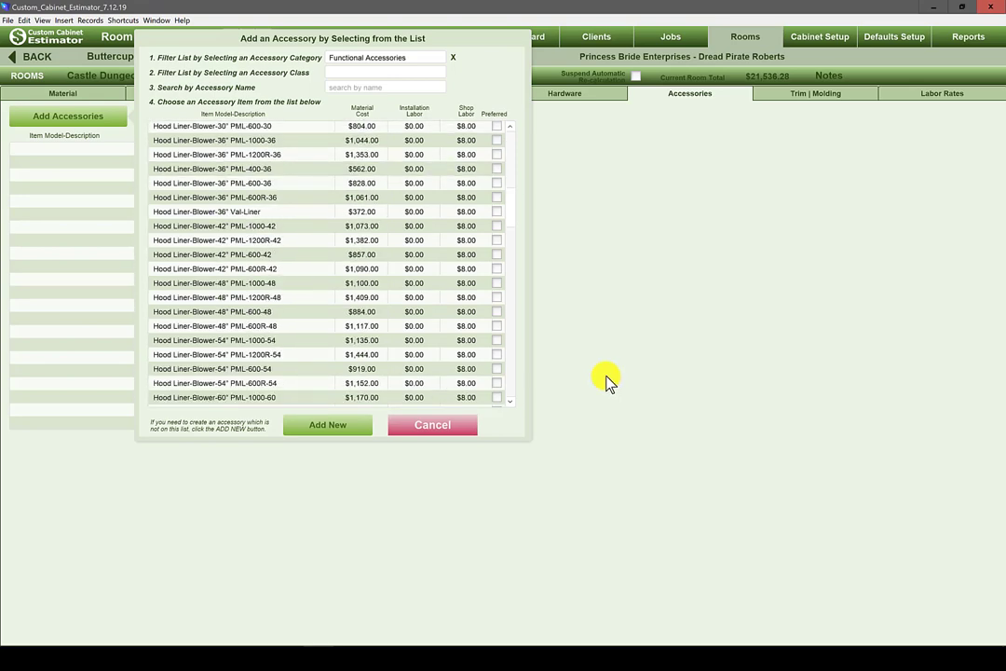
pyautogui.scroll(12, 605, 377)
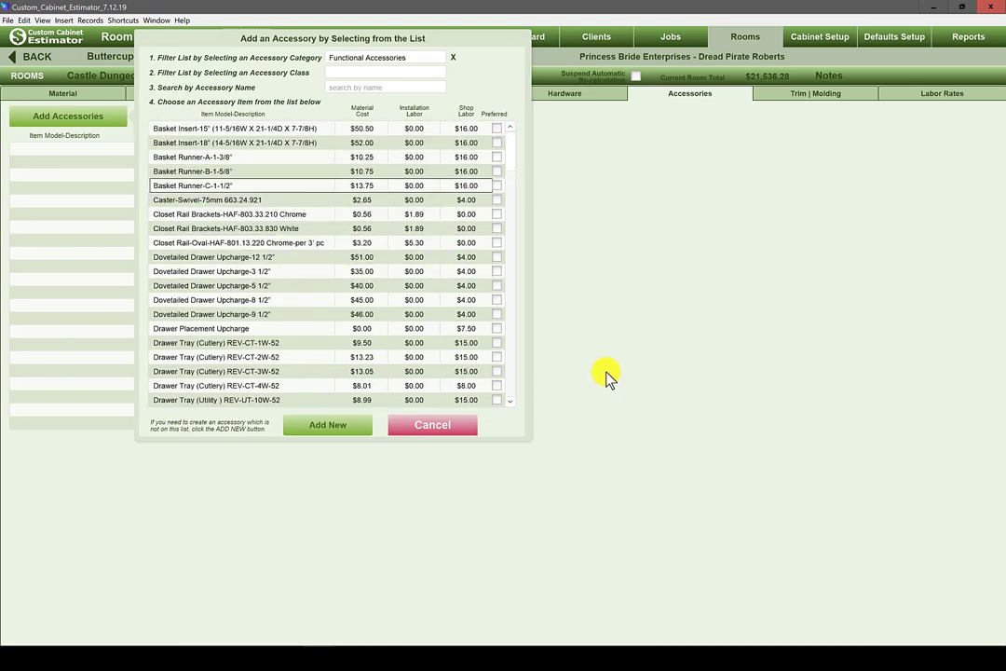
# Step: Narrow the accessory list to the Drawer Accessory class and look through its items
pyautogui.click(347, 73)
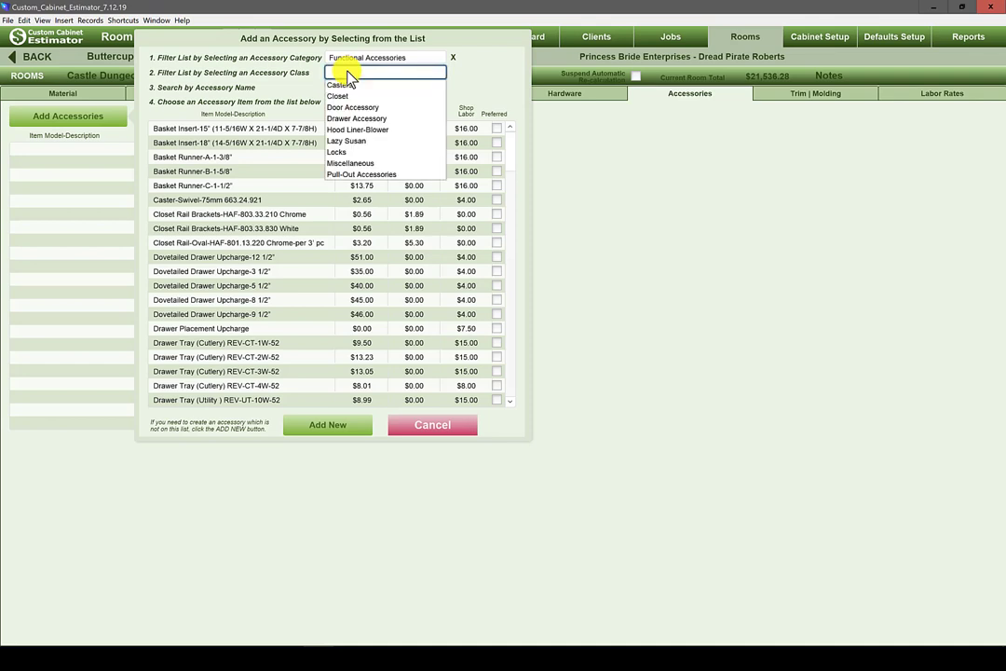
pyautogui.click(356, 120)
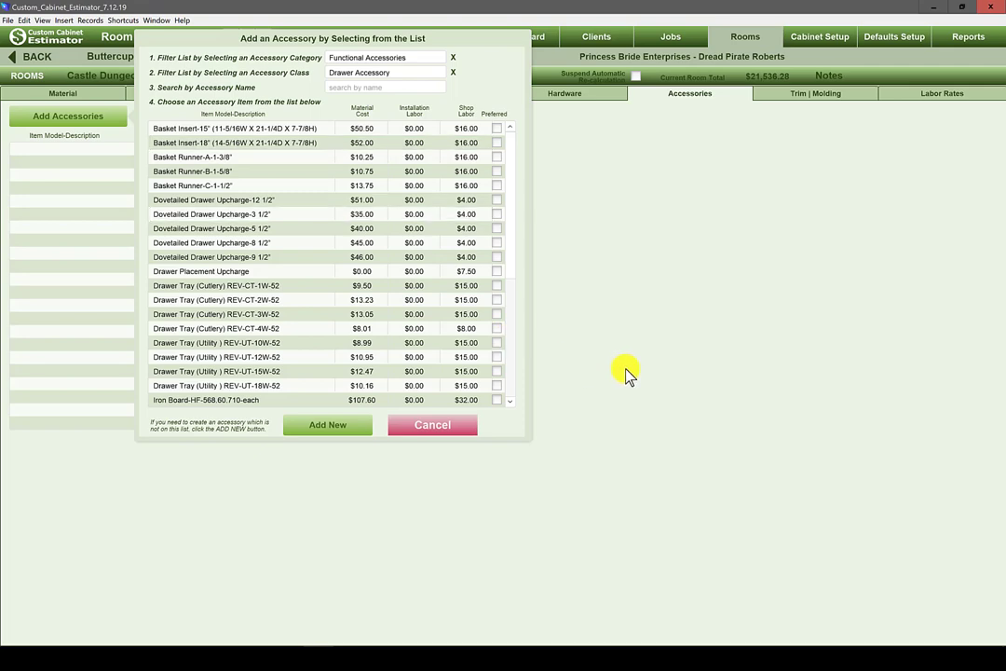
pyautogui.scroll(-5, 624, 369)
pyautogui.scroll(4, 622, 367)
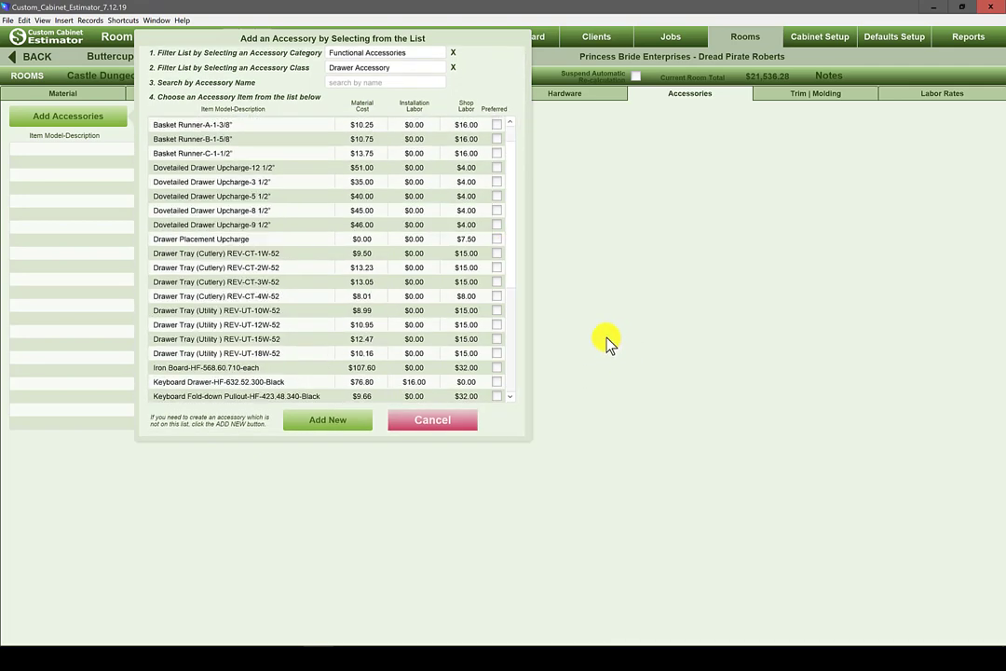
pyautogui.scroll(2, 606, 343)
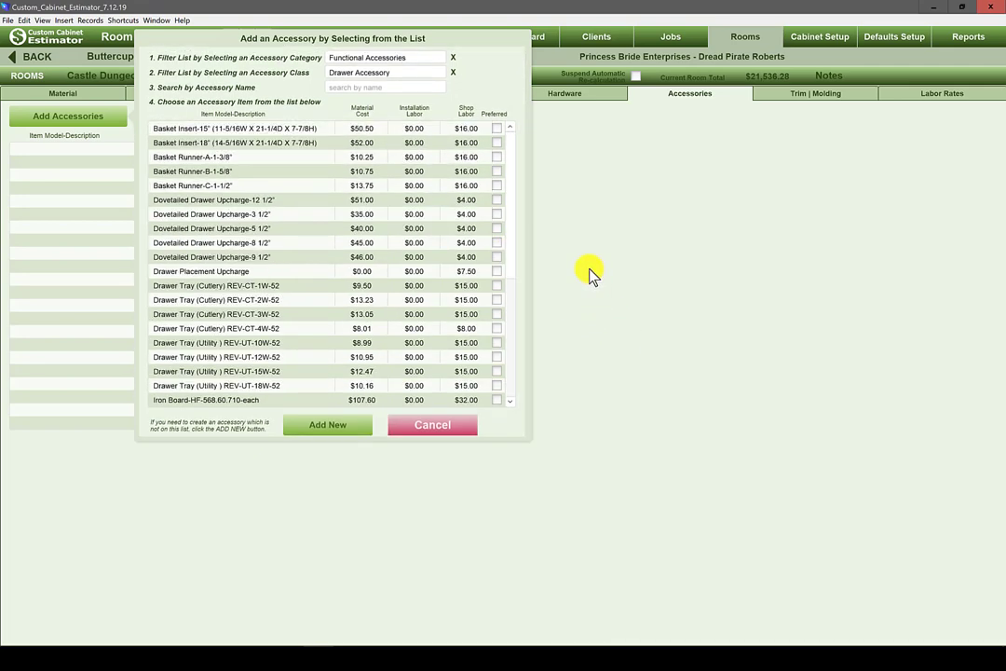
# Step: Search the accessories for "tray" and add the Roll-Out Tray System Kit-2100160 1-1/4" X-Series to the room
pyautogui.click(377, 89)
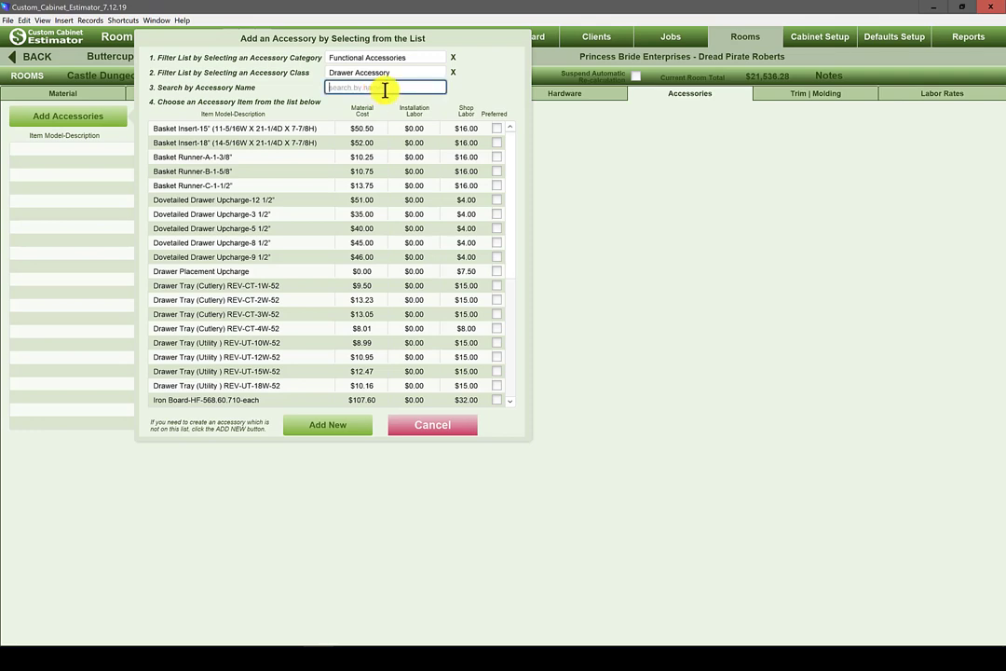
pyautogui.write('tray')
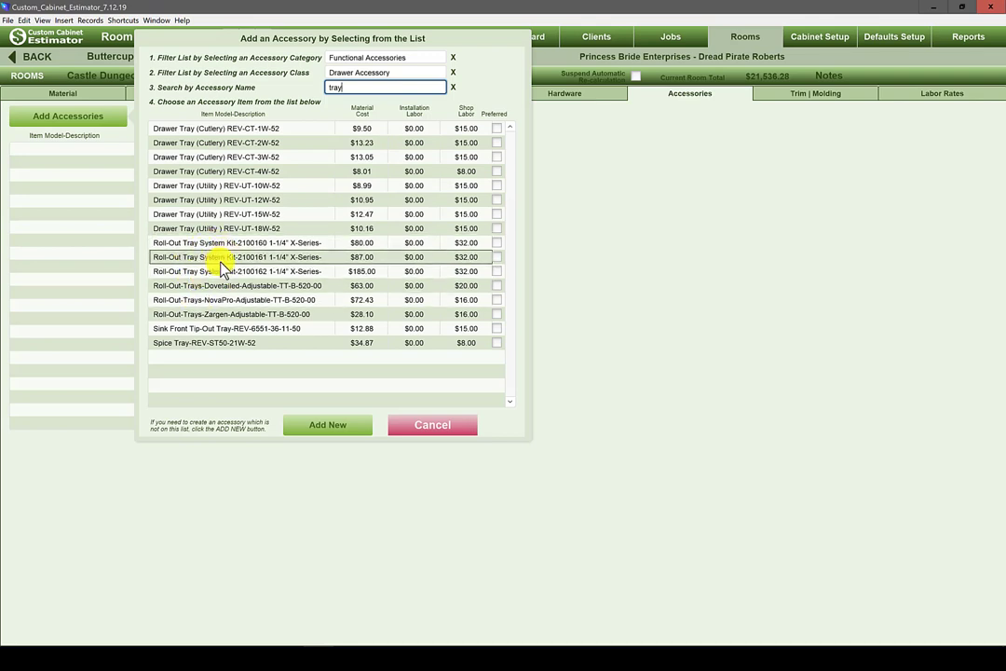
pyautogui.click(208, 244)
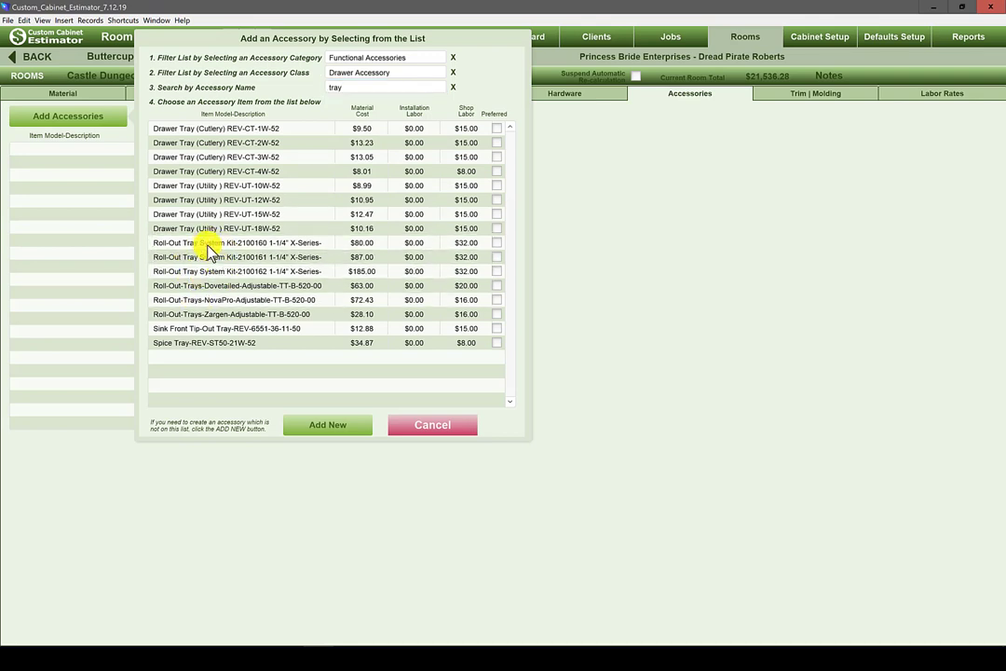
pyautogui.doubleClick(208, 248)
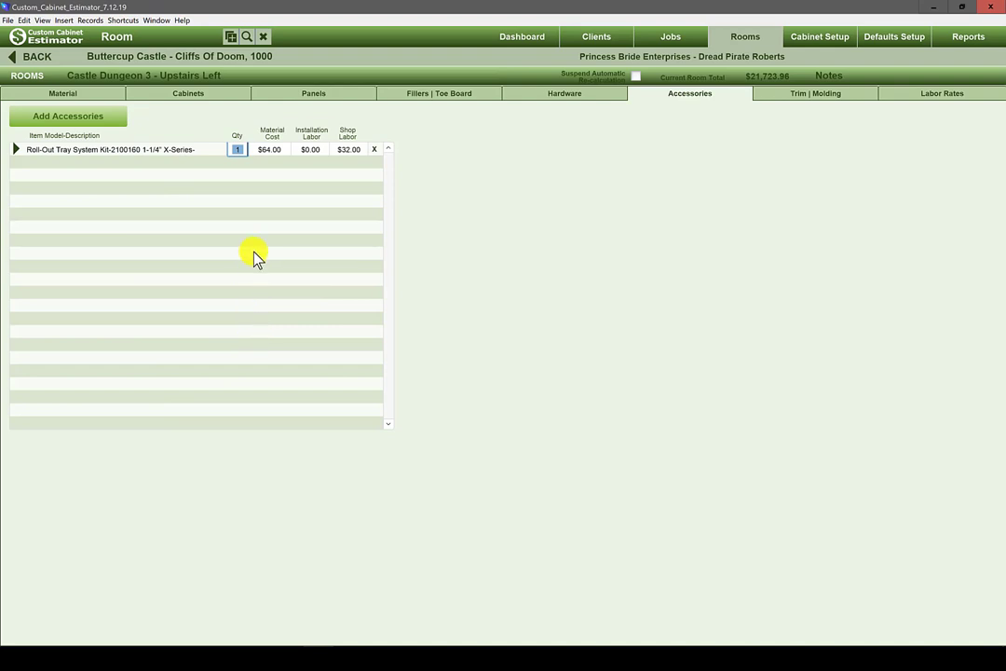
# Step: Add the standard crown molding and light rail to the room's trim and molding
pyautogui.click(820, 96)
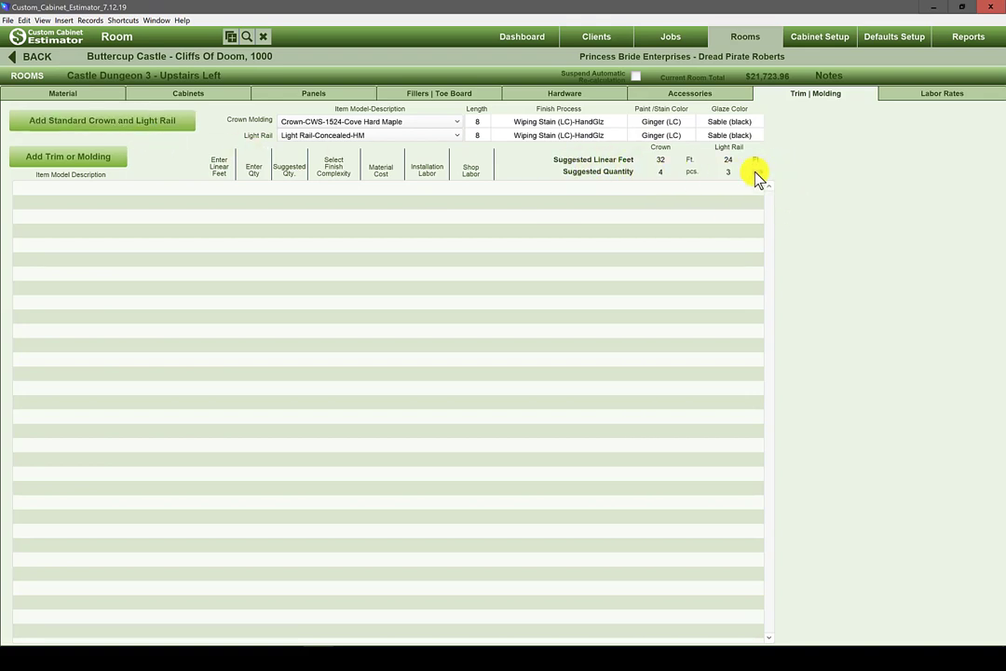
pyautogui.click(149, 122)
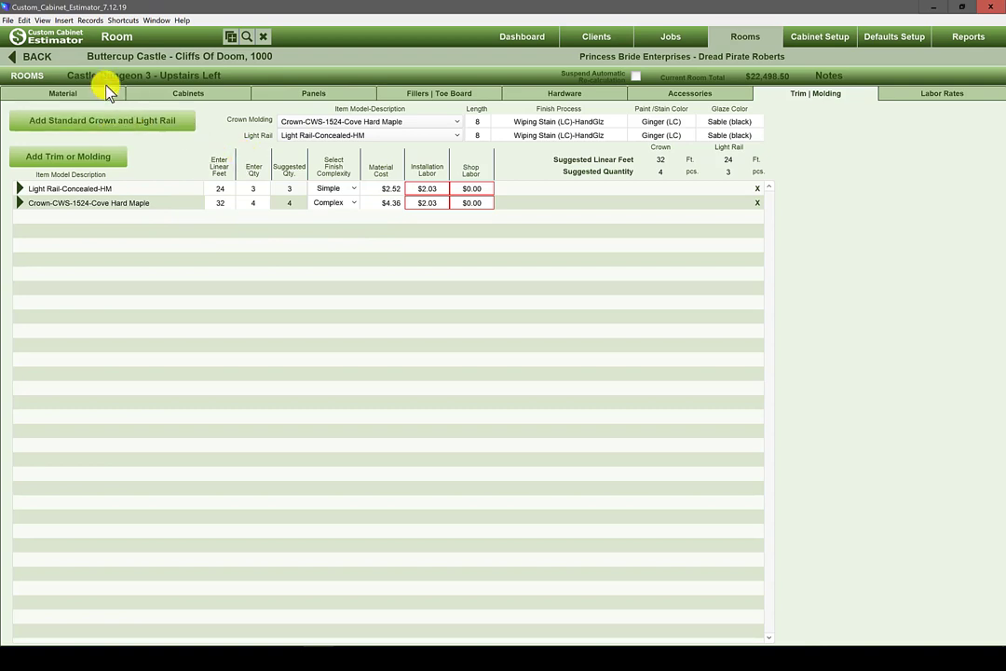
# Step: Clear the room's installation labor rates and check the installation labor on the trim, accessory and hardware items
pyautogui.click(946, 94)
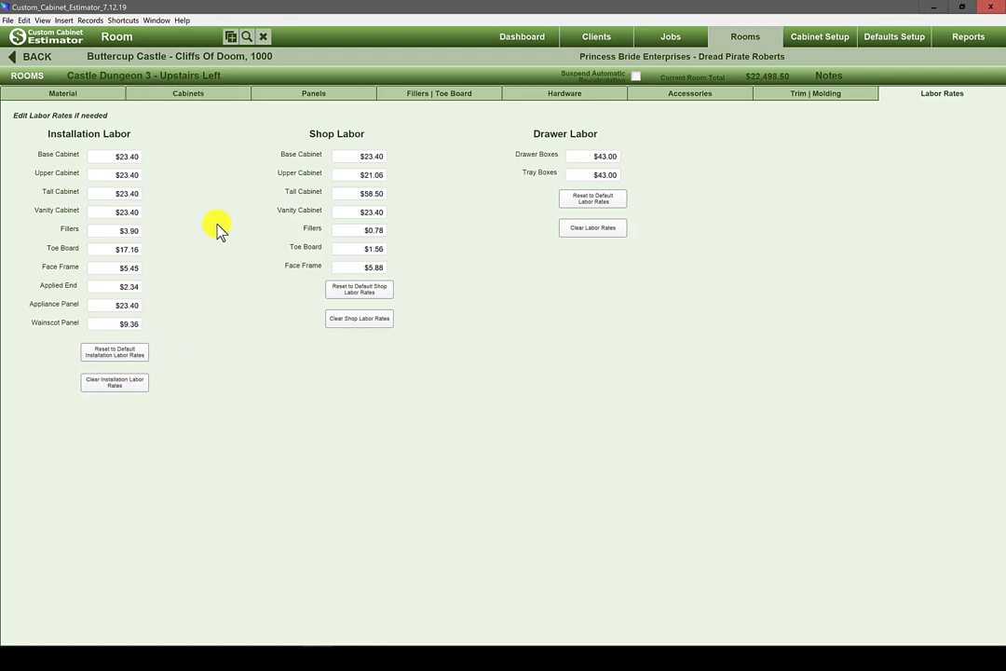
pyautogui.click(113, 382)
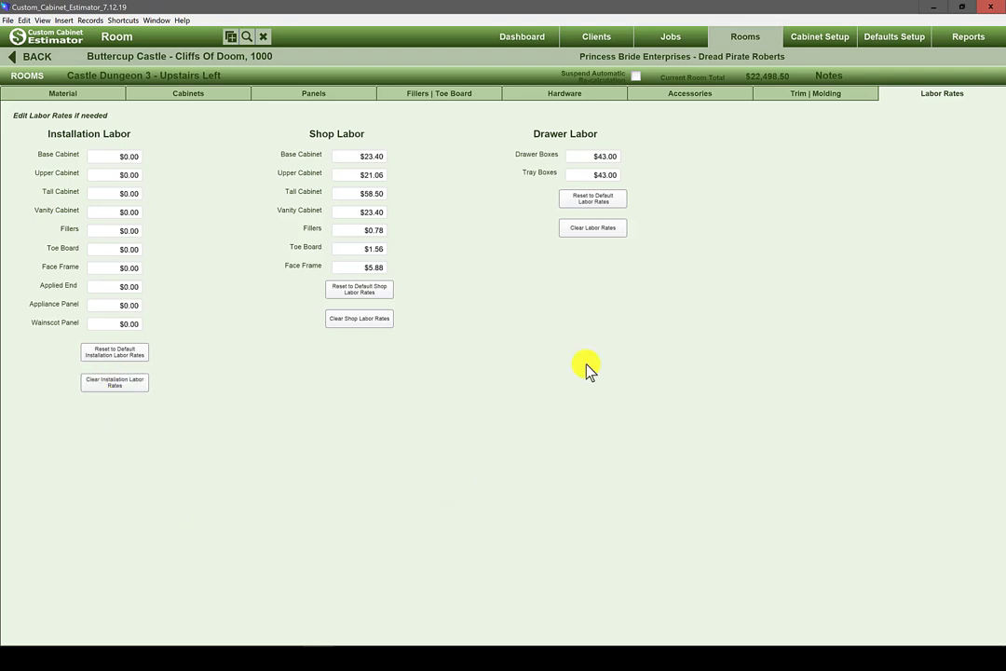
pyautogui.click(804, 97)
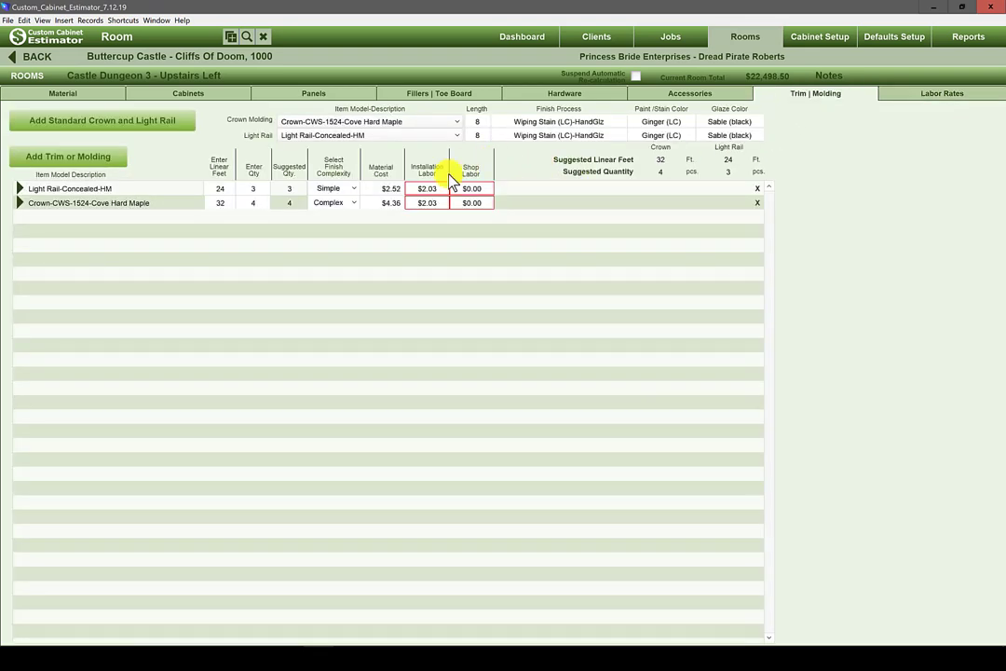
pyautogui.click(692, 95)
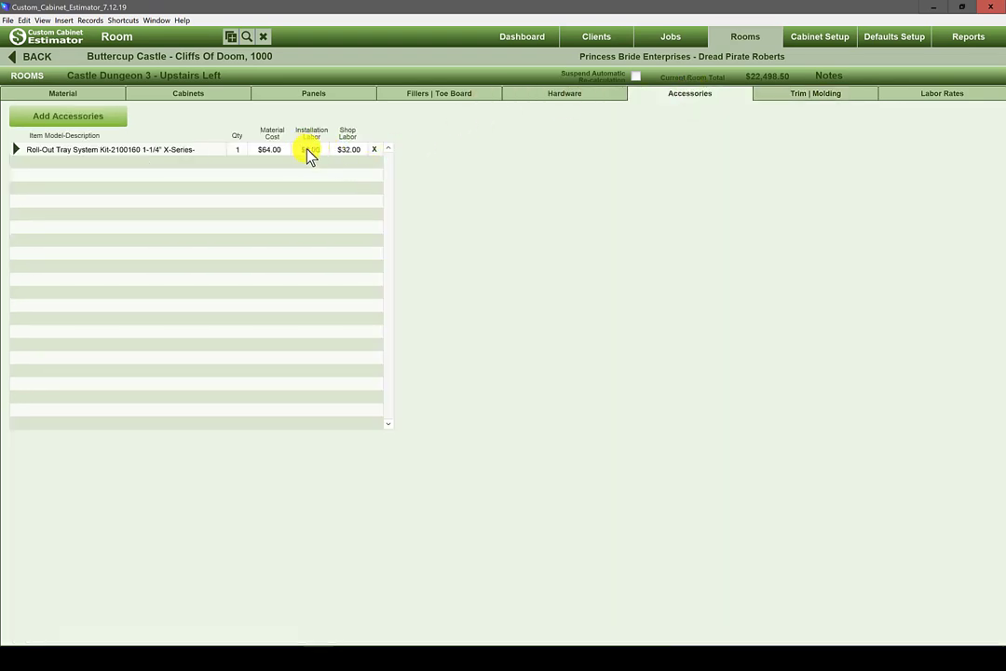
pyautogui.click(564, 93)
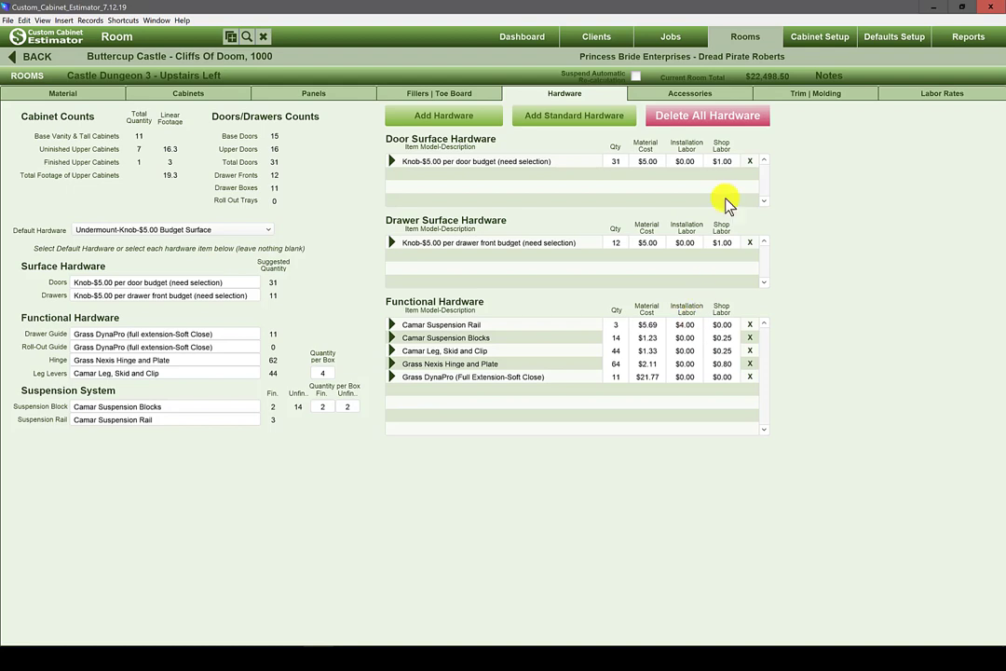
# Step: Reset the room's installation labor rates to their defaults
pyautogui.click(922, 92)
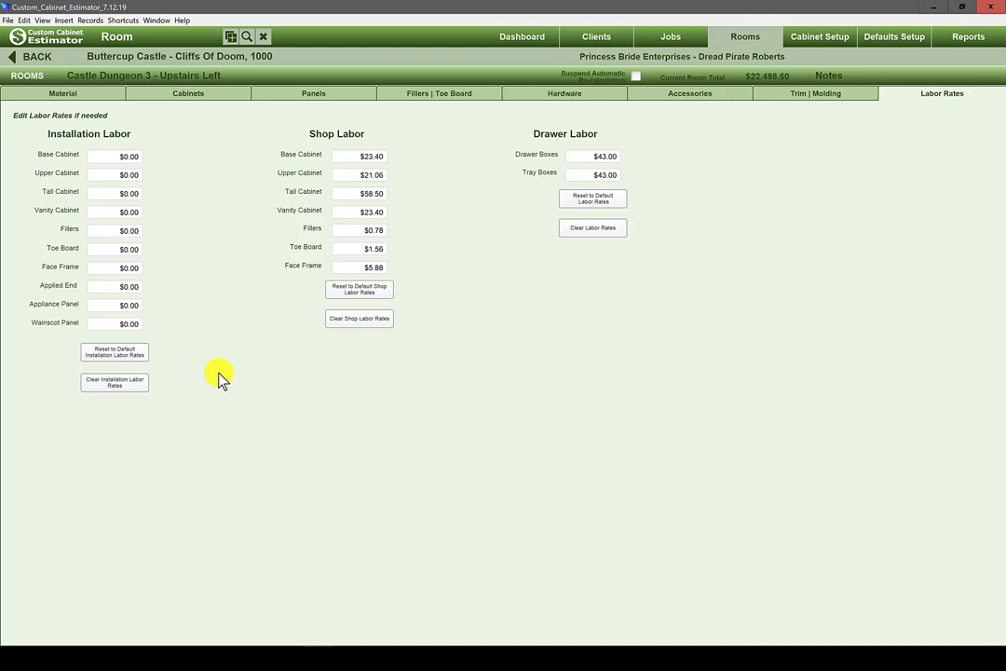
pyautogui.click(123, 356)
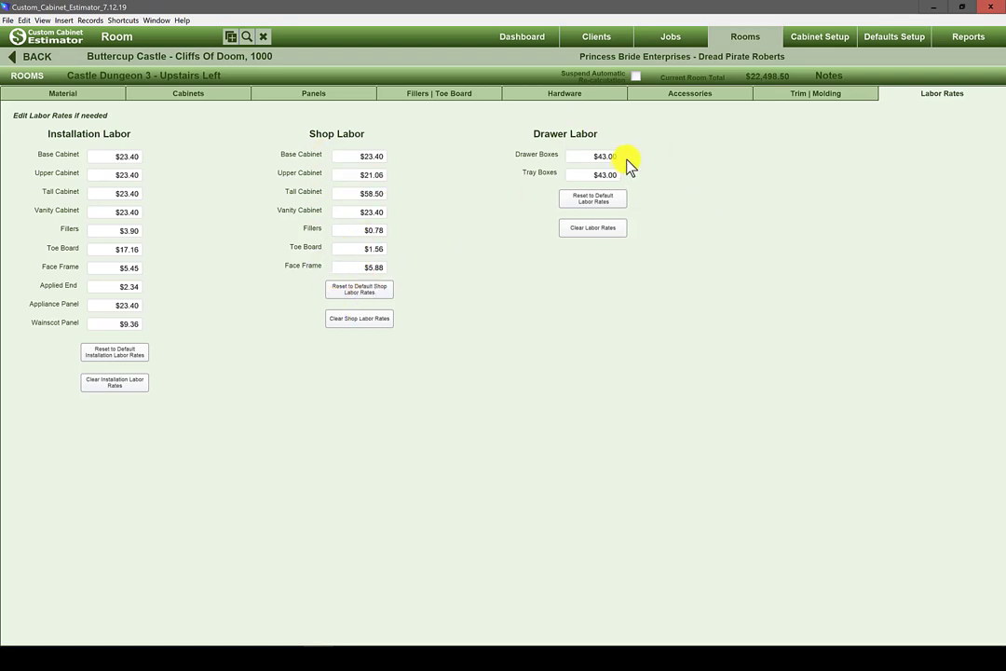
# Step: Review the room's base, upper, tall and vanity cabinet lists and its exterior and interior material selections
pyautogui.click(83, 94)
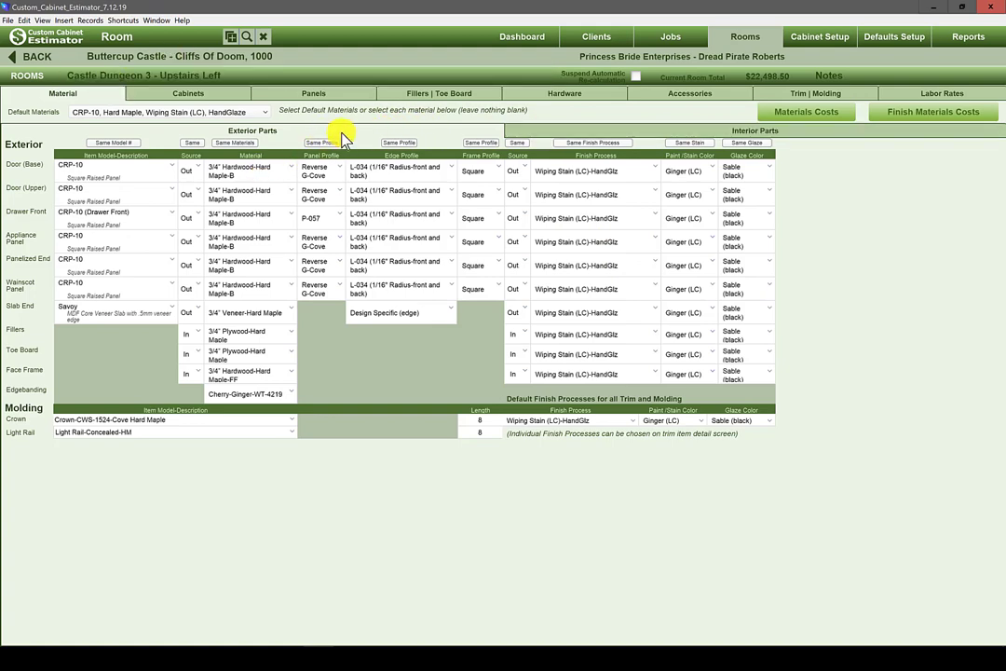
pyautogui.click(220, 96)
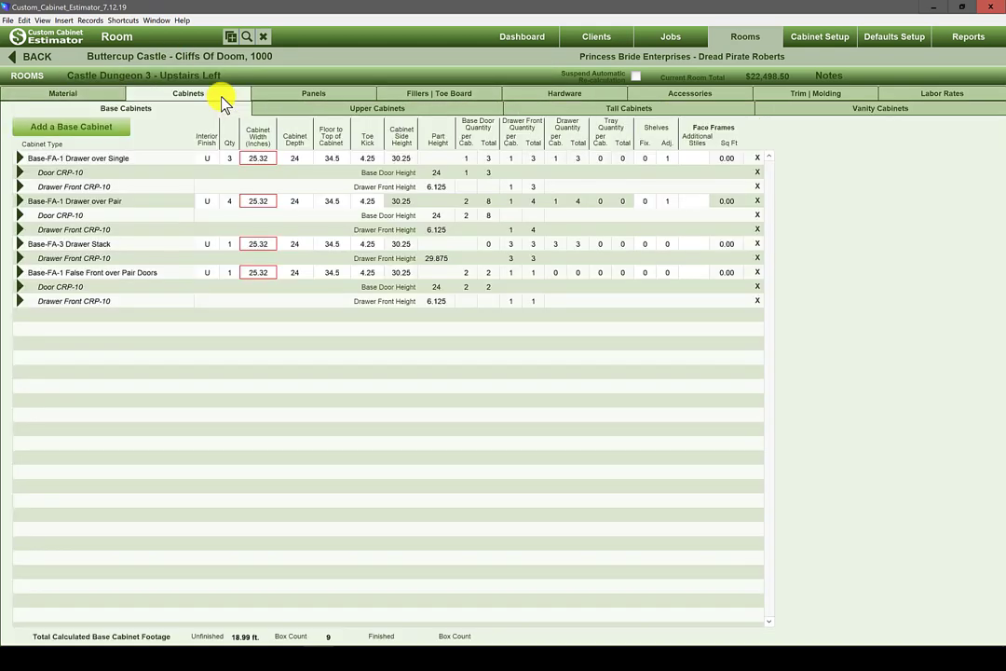
pyautogui.click(354, 110)
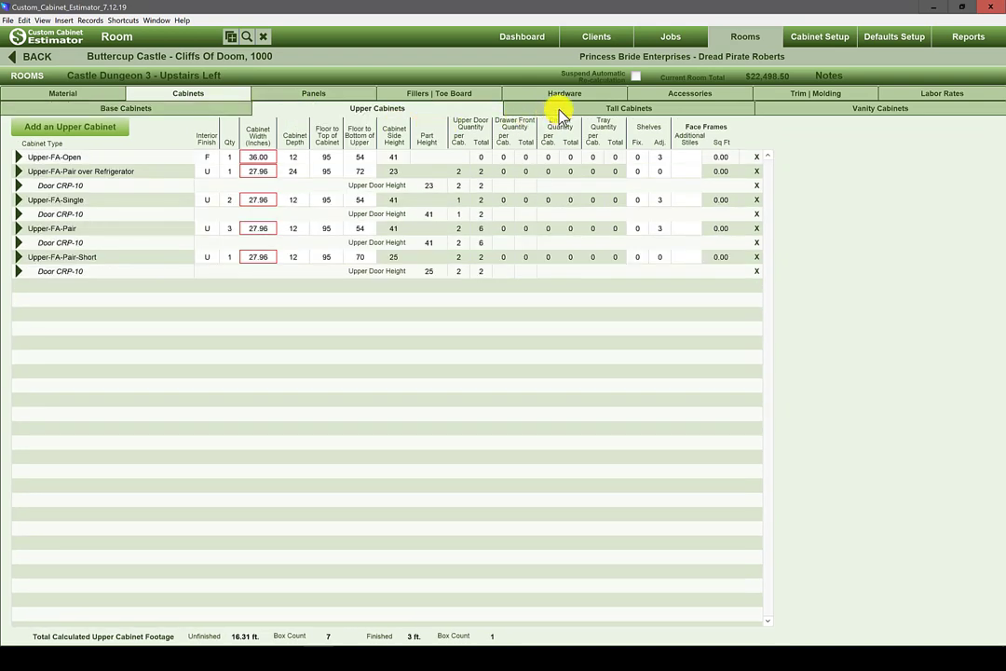
pyautogui.click(559, 110)
pyautogui.click(799, 110)
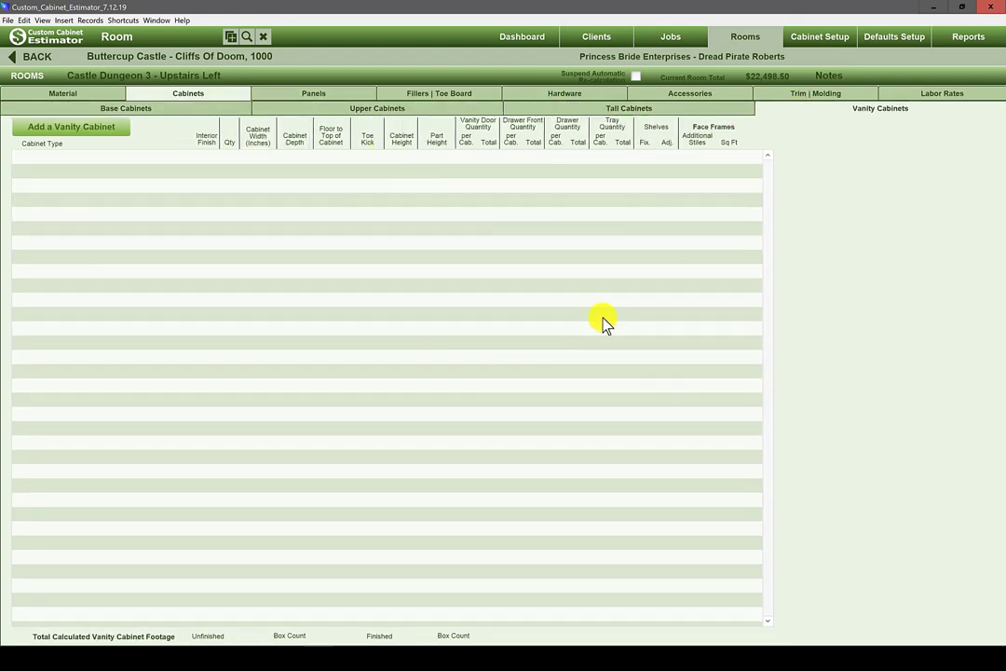
pyautogui.click(694, 108)
pyautogui.click(83, 89)
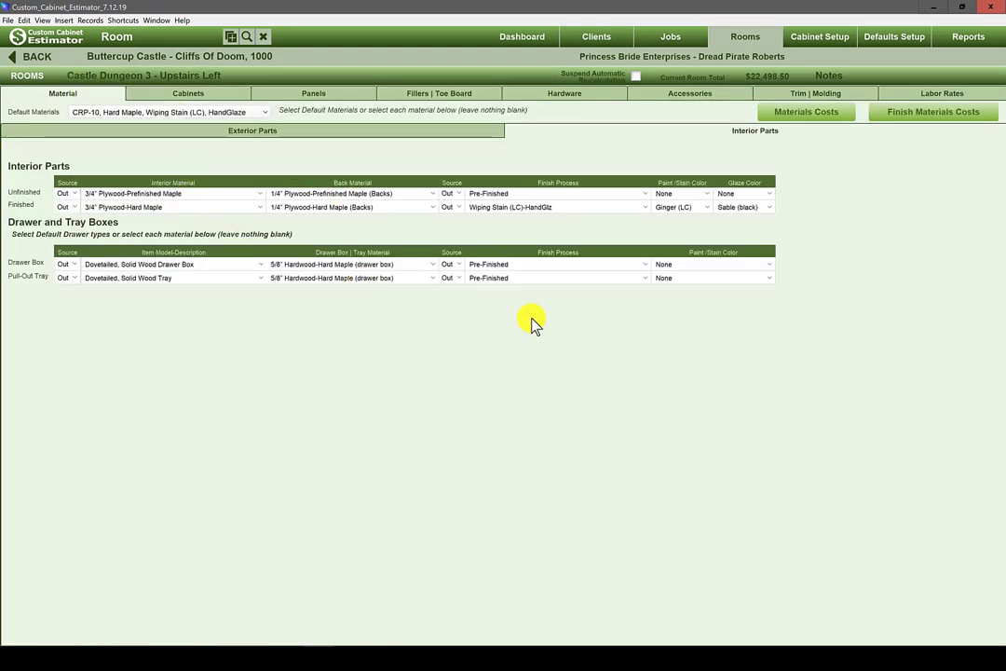
pyautogui.click(328, 132)
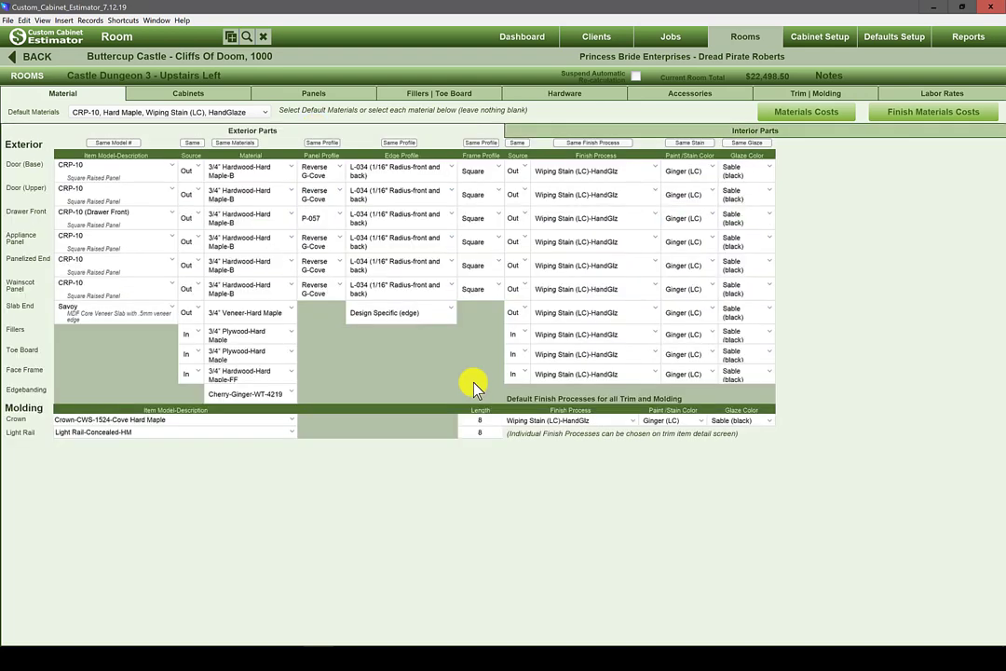
# Step: Return to the Buttercup Castle job, view its info and room list, and reopen Castle Dungeon 3
pyautogui.click(21, 59)
pyautogui.click(103, 74)
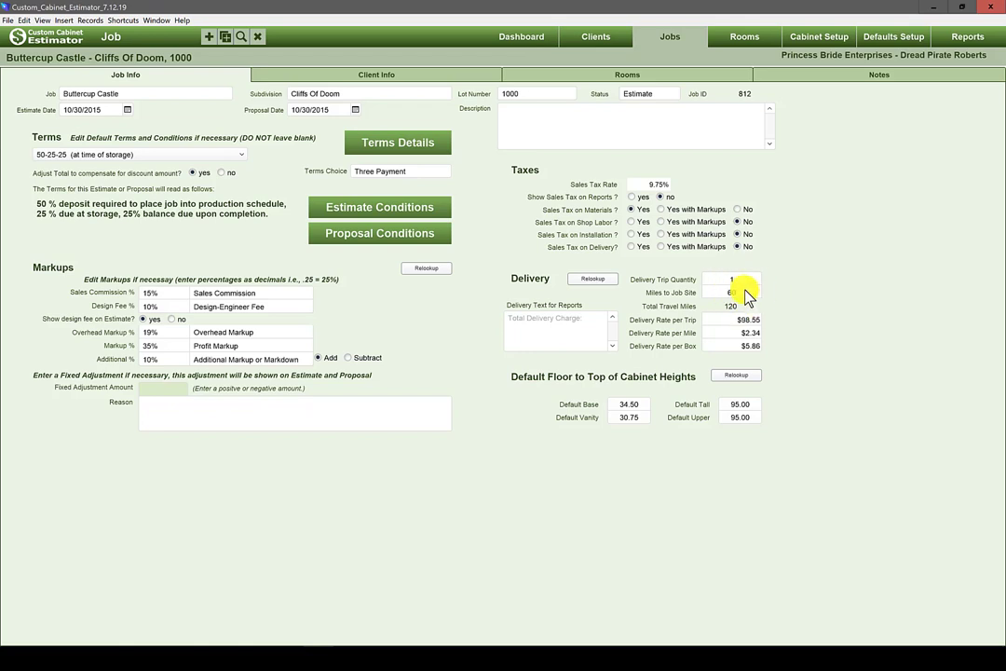
pyautogui.click(605, 76)
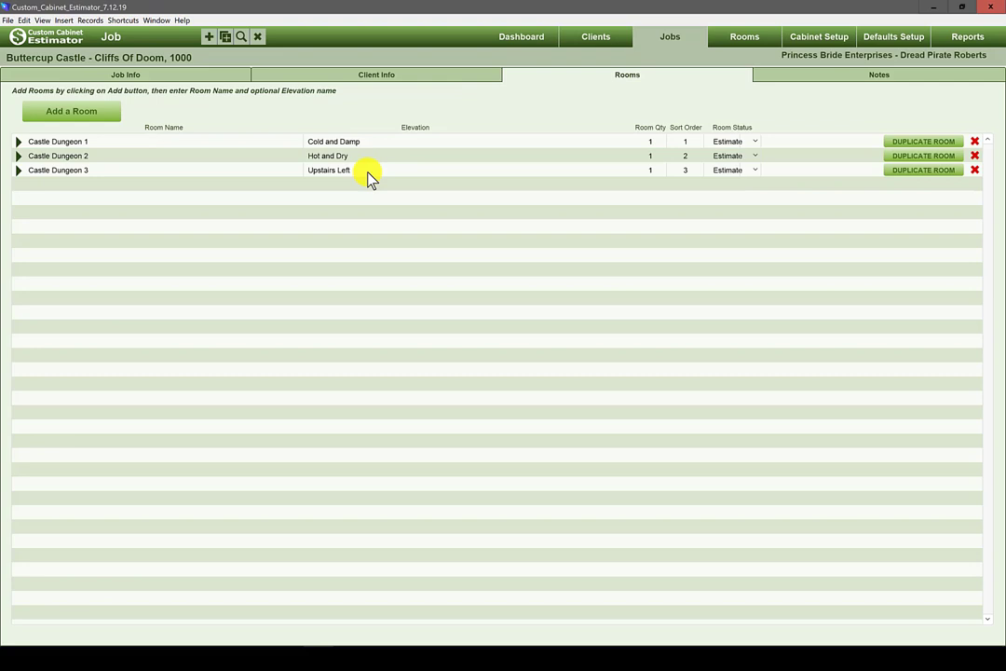
pyautogui.click(157, 172)
pyautogui.click(158, 174)
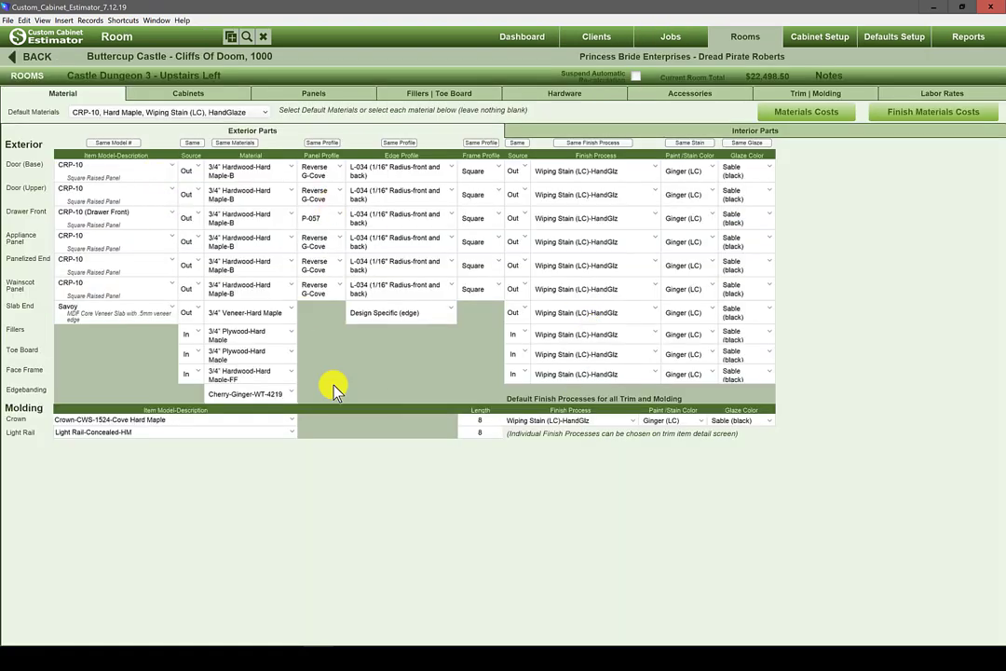
# Step: Check the current room total, switch to the Airtable project tracker, and compare it with the Dungeon project's low, average and high ballpark estimates
pyautogui.click(742, 78)
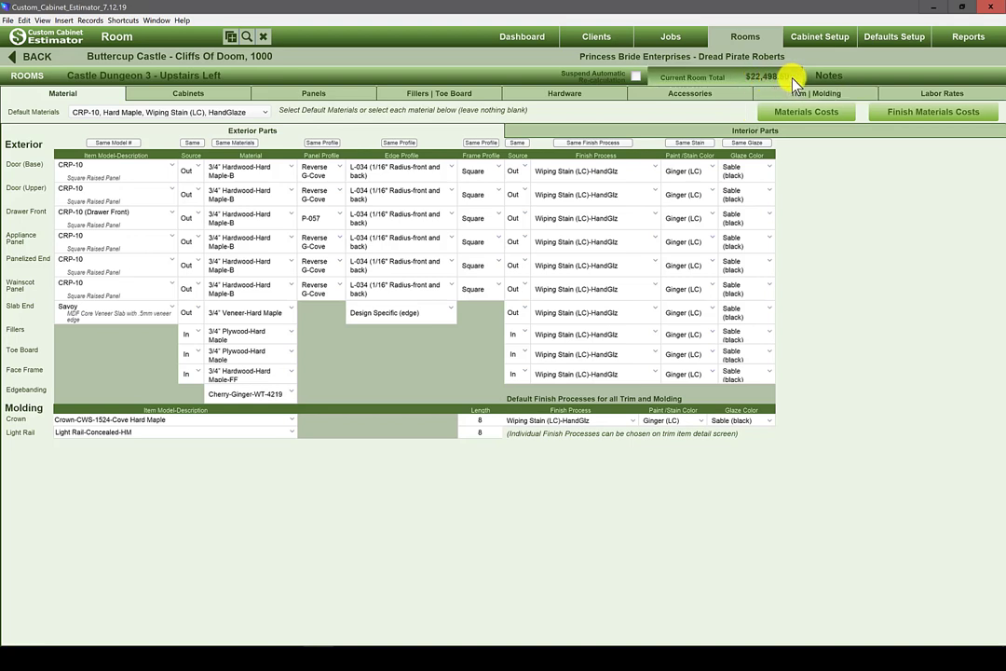
pyautogui.click(254, 639)
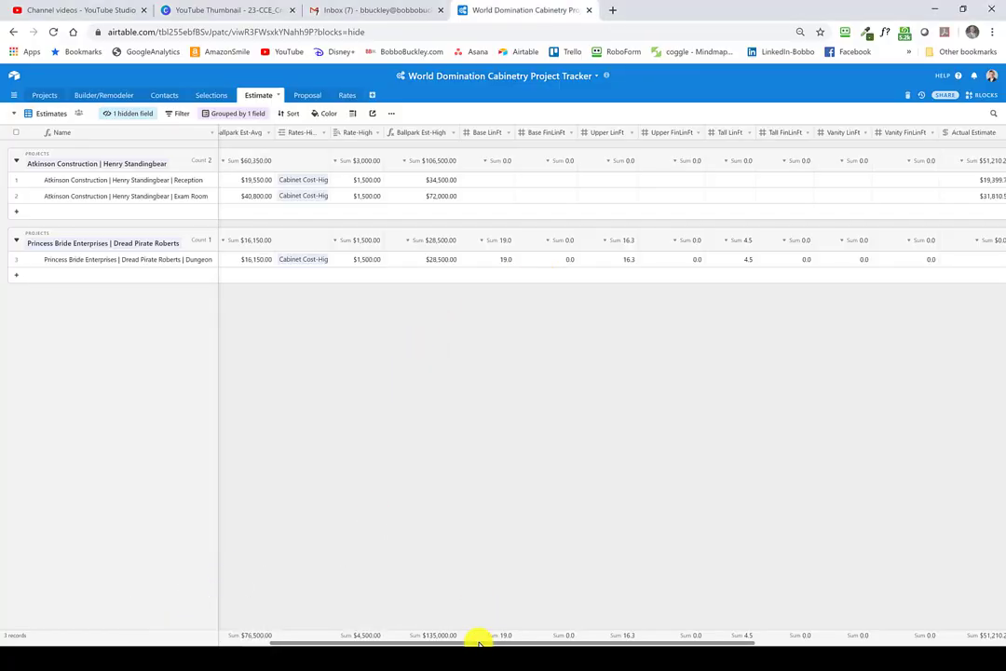
pyautogui.moveTo(476, 641); pyautogui.dragTo(337, 519)
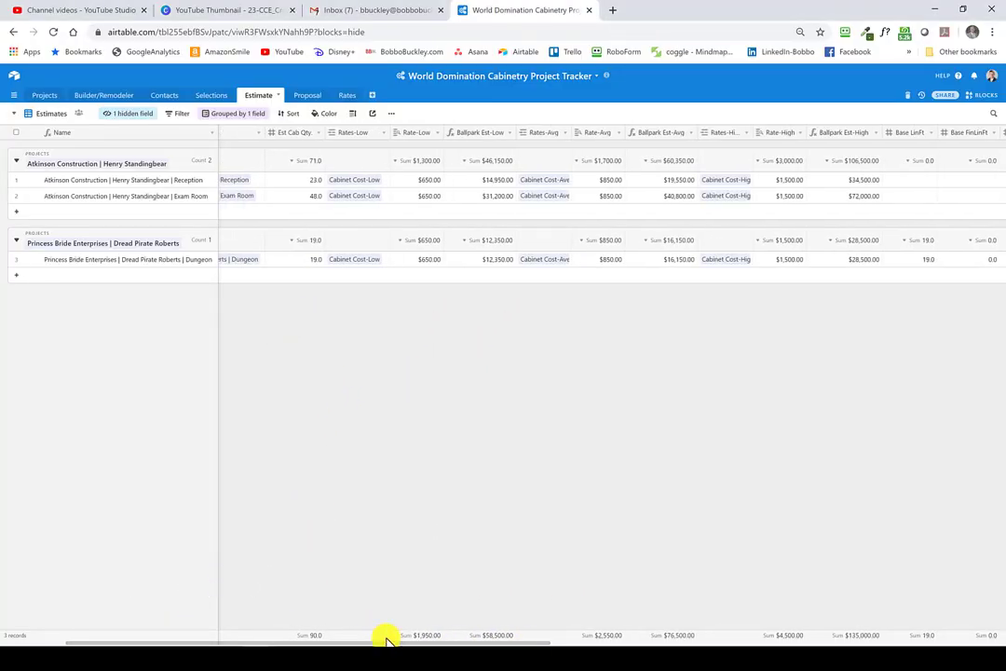
pyautogui.moveTo(387, 637); pyautogui.dragTo(324, 637)
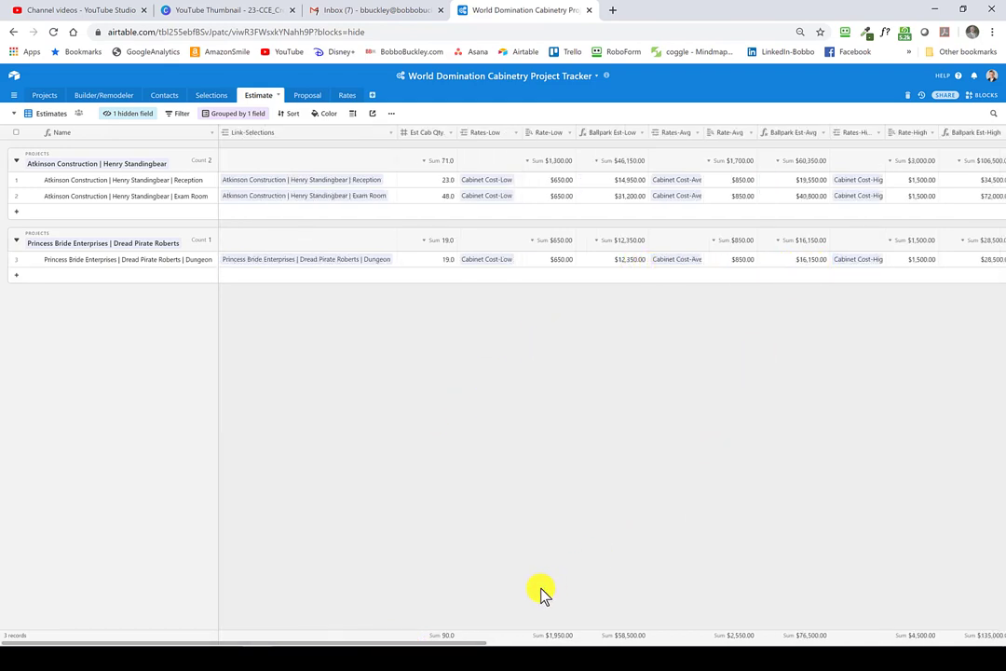
pyautogui.moveTo(465, 644); pyautogui.dragTo(545, 643)
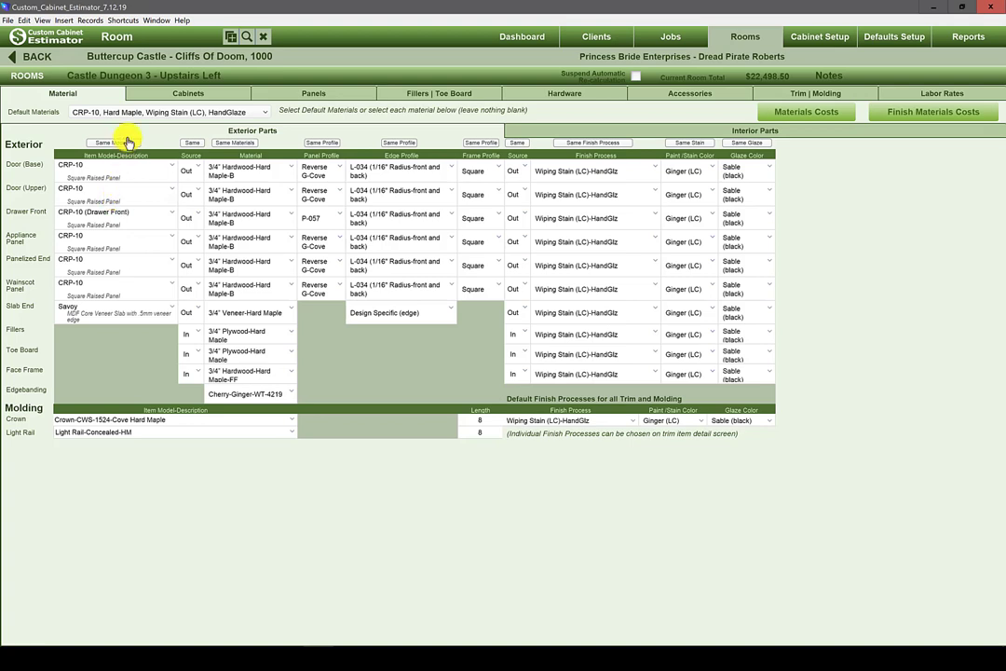
# Step: Change the base and upper door, appliance panel, panelized end and wainscot panel models to TW-10 Square Flat Panel
pyautogui.click(172, 167)
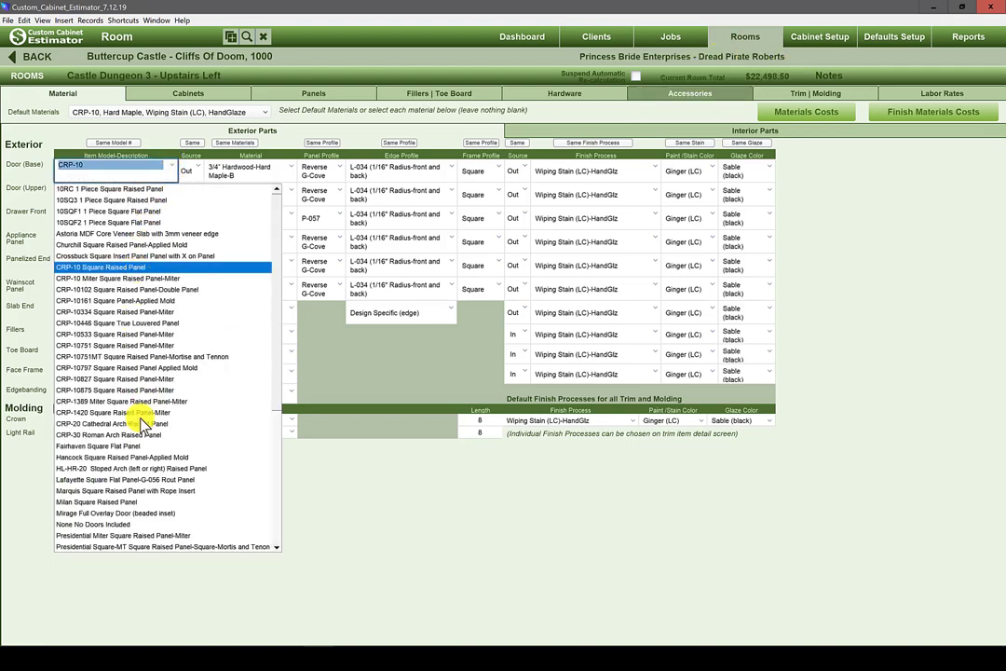
pyautogui.scroll(-1, 137, 426)
pyautogui.scroll(-4, 137, 427)
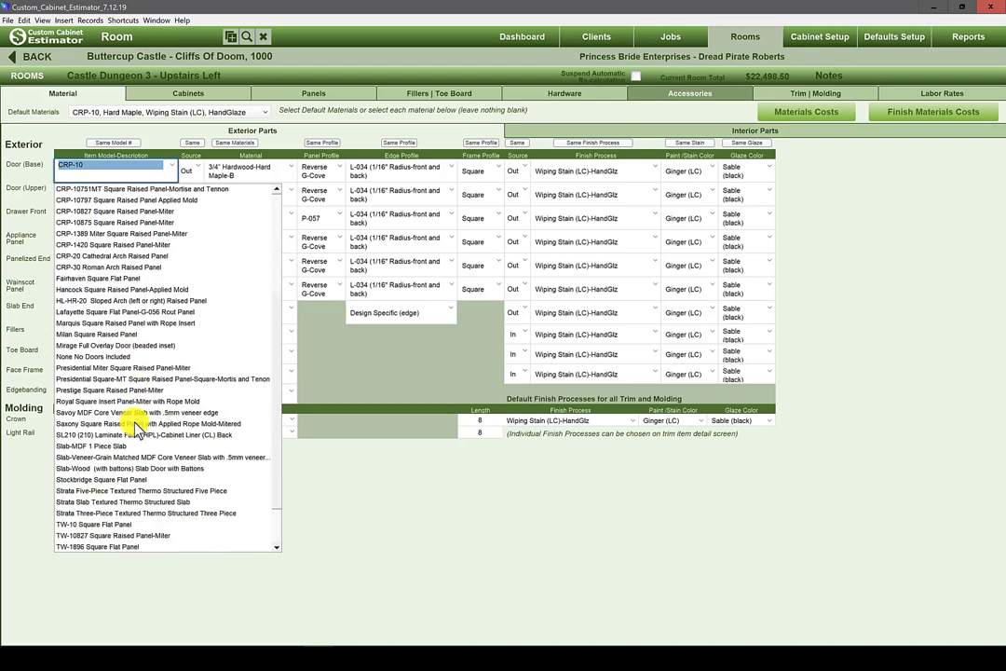
pyautogui.scroll(-2, 137, 427)
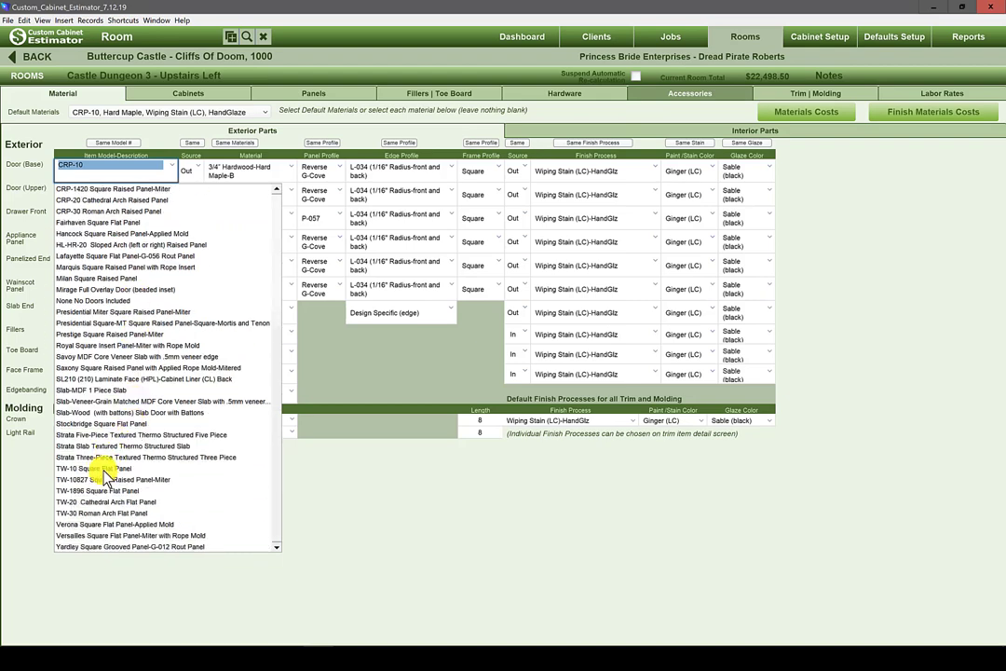
pyautogui.click(104, 469)
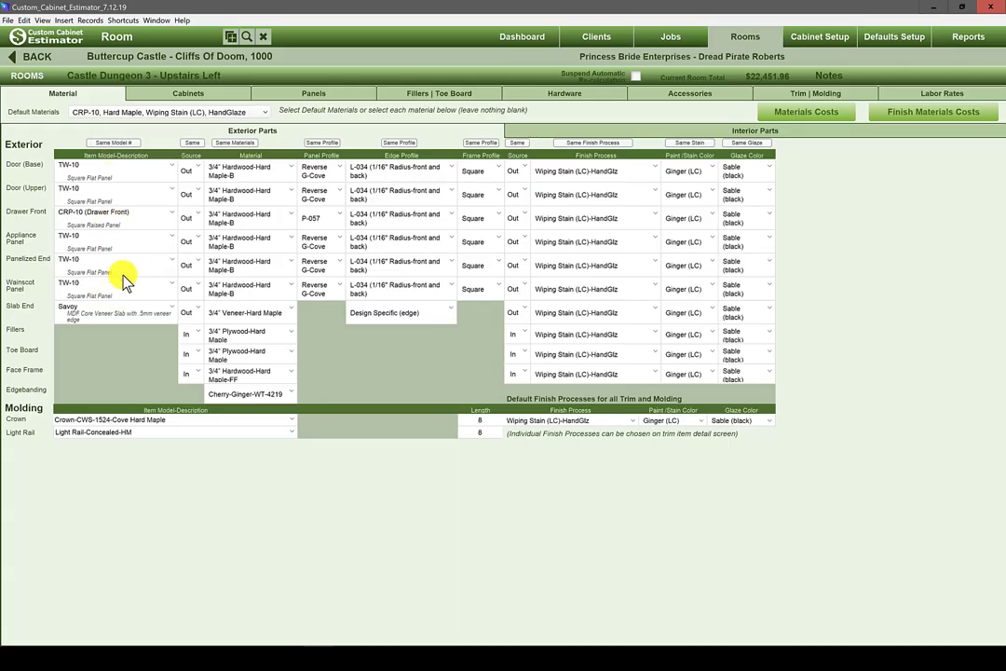
# Step: Change the exterior drawer front model to Slab-Wood (Drawer Front) Wood Slab Drawer Front
pyautogui.click(121, 213)
pyautogui.click(172, 218)
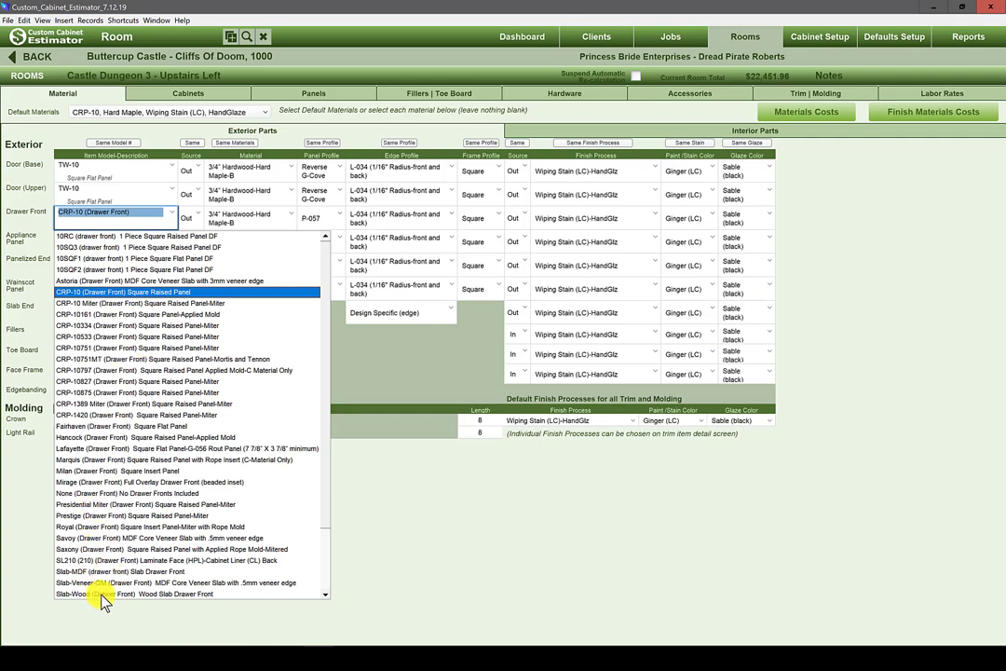
pyautogui.click(102, 593)
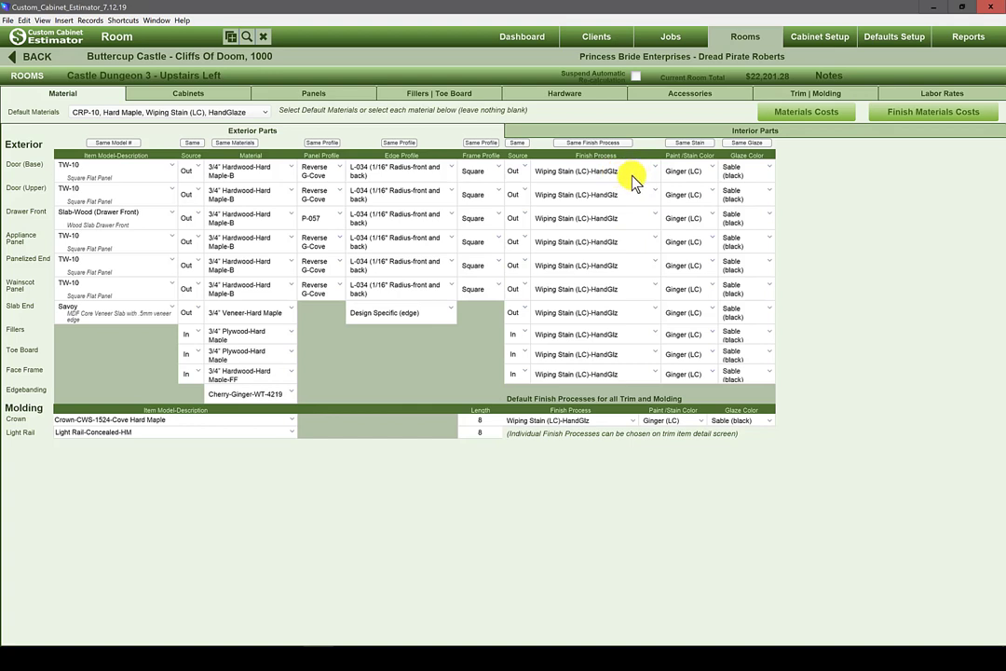
# Step: Go back to the Buttercup Castle job, review its terms, markups and room list, and open Castle Dungeon 3 again
pyautogui.click(30, 67)
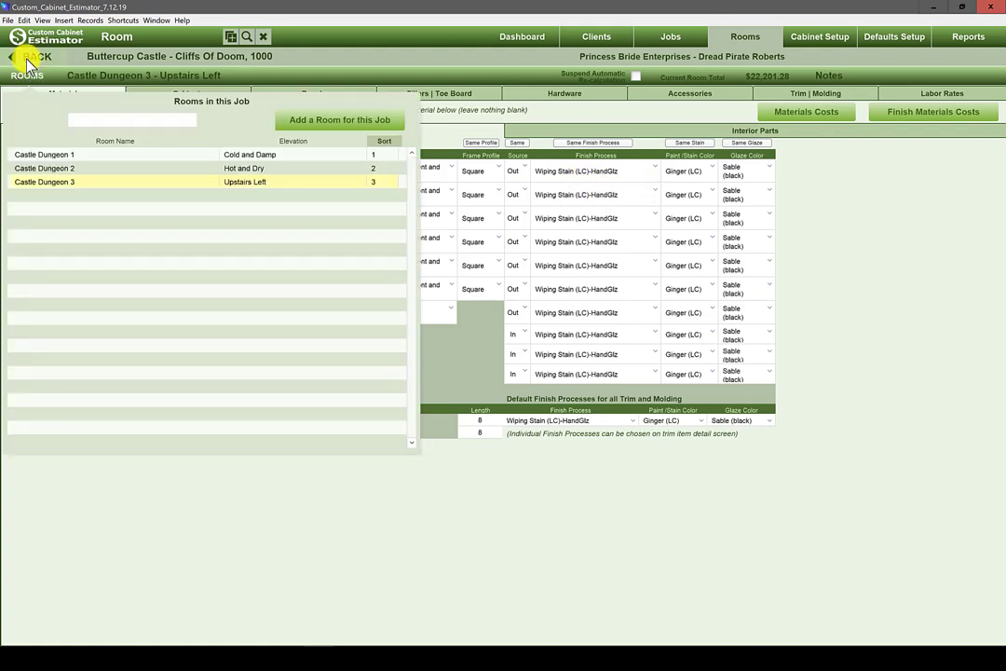
pyautogui.click(28, 61)
pyautogui.click(28, 61)
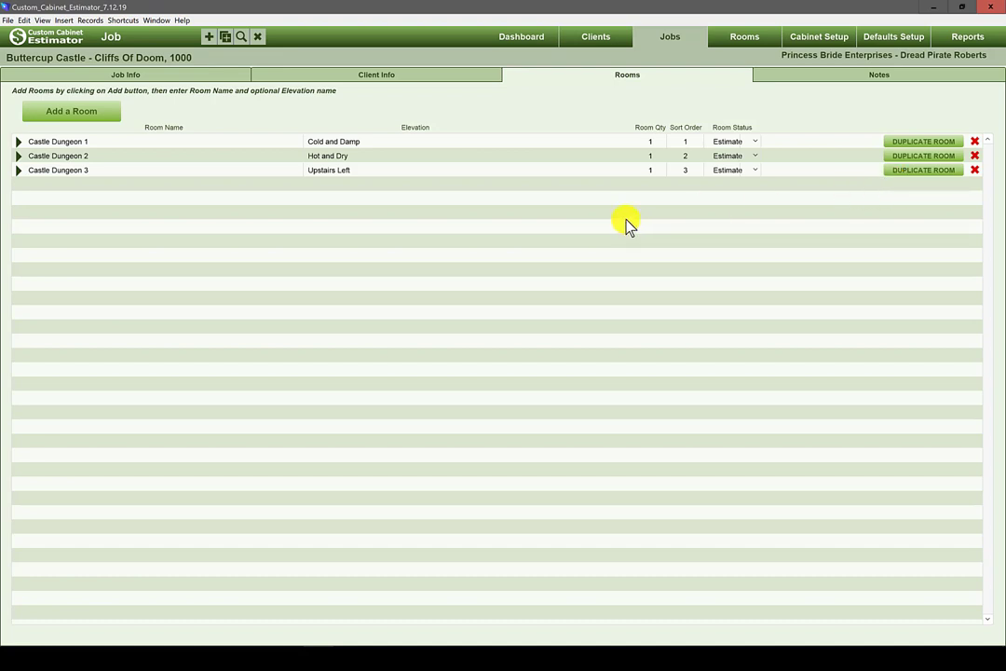
pyautogui.click(182, 77)
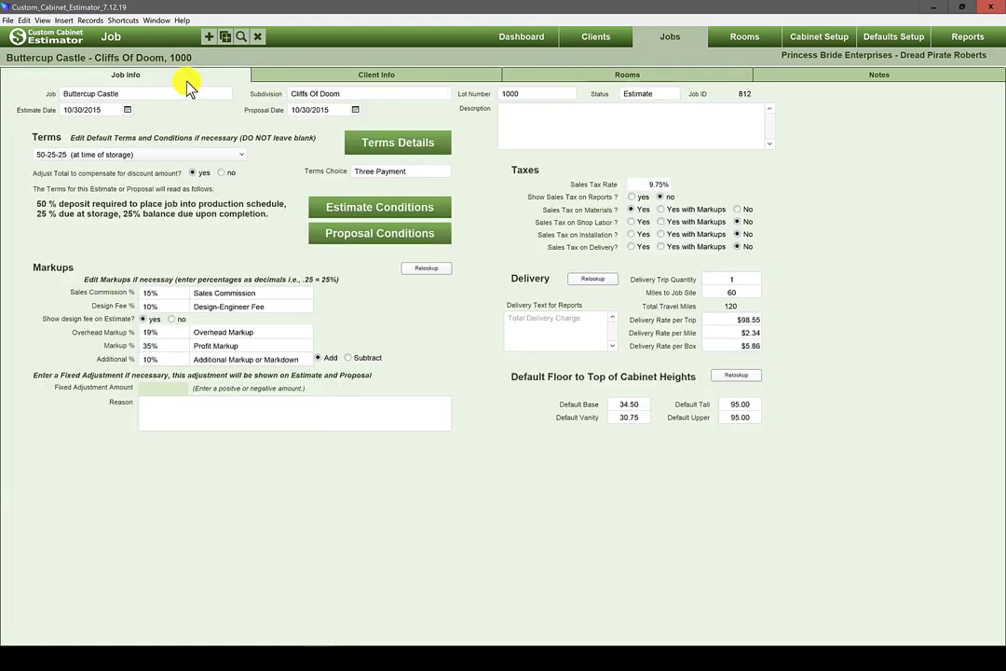
pyautogui.click(568, 74)
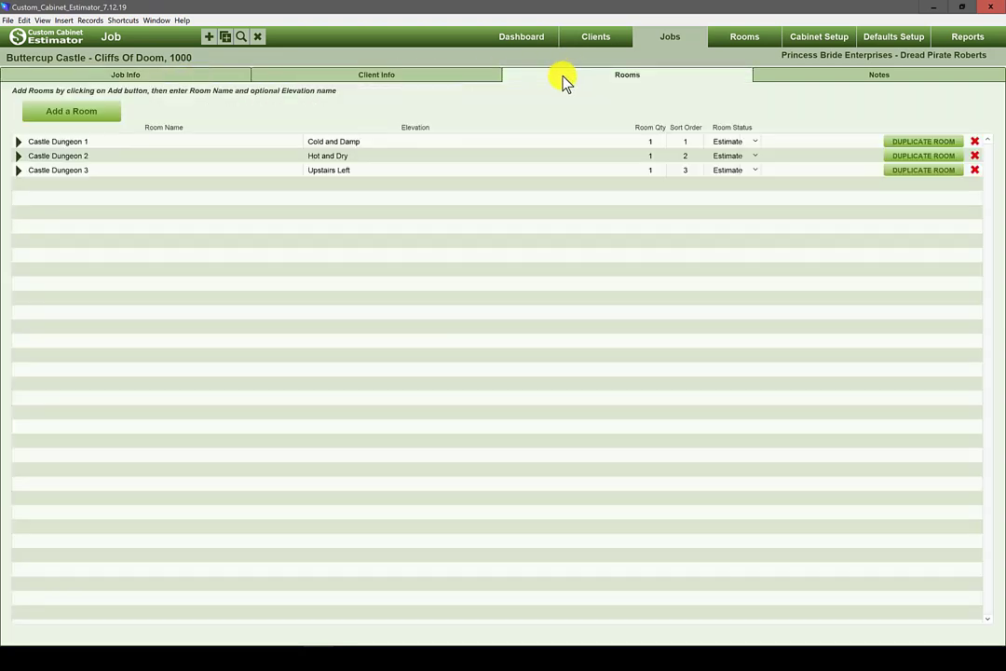
pyautogui.doubleClick(113, 177)
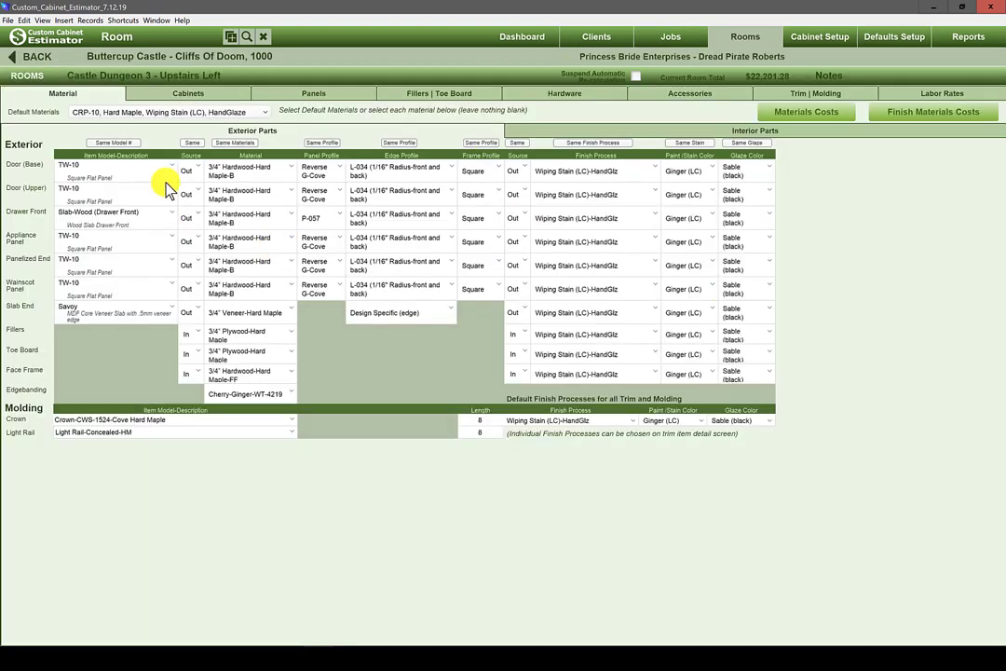